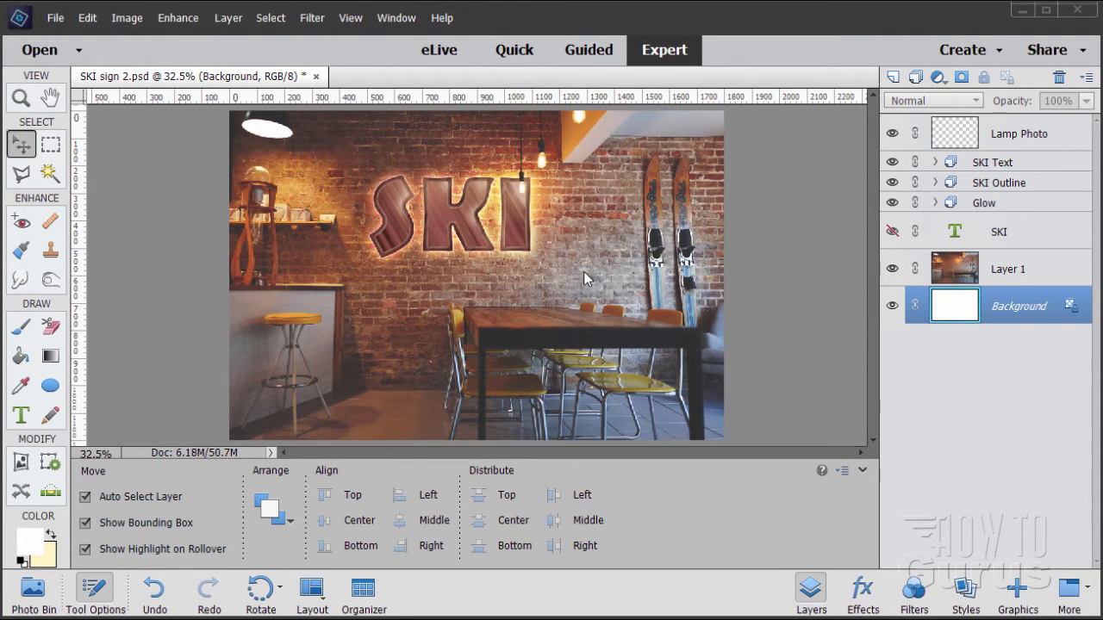
# Hide the SKI Text, SKI Outline and Glow layer groups, and close SKI sign 2.psd
pyautogui.moveTo(892, 162); pyautogui.dragTo(894, 184)
pyautogui.click(895, 202)
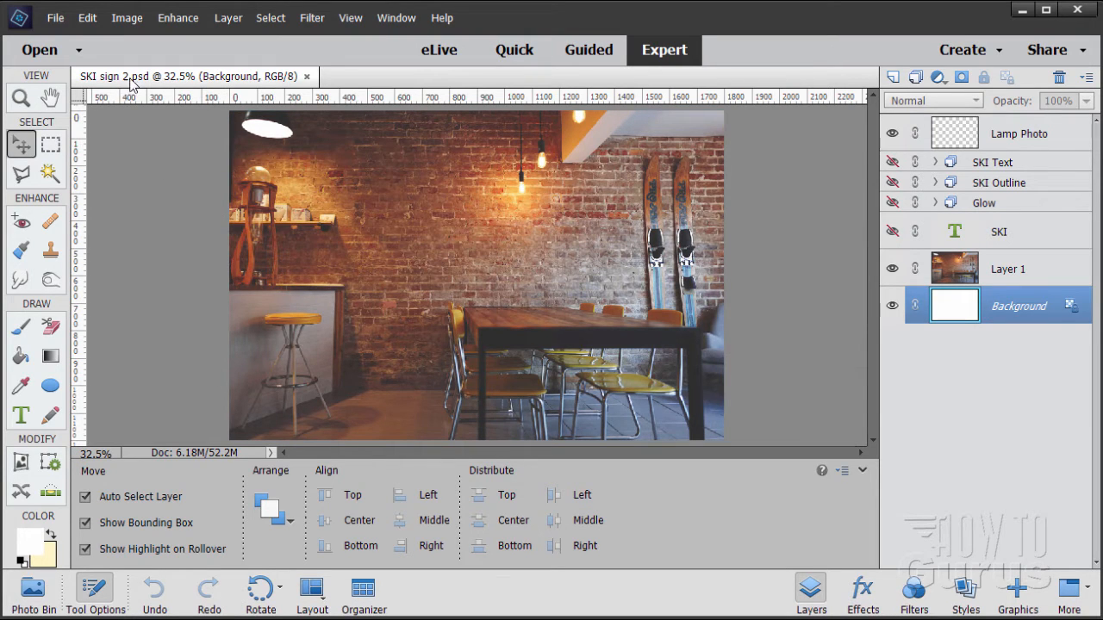
pyautogui.click(306, 76)
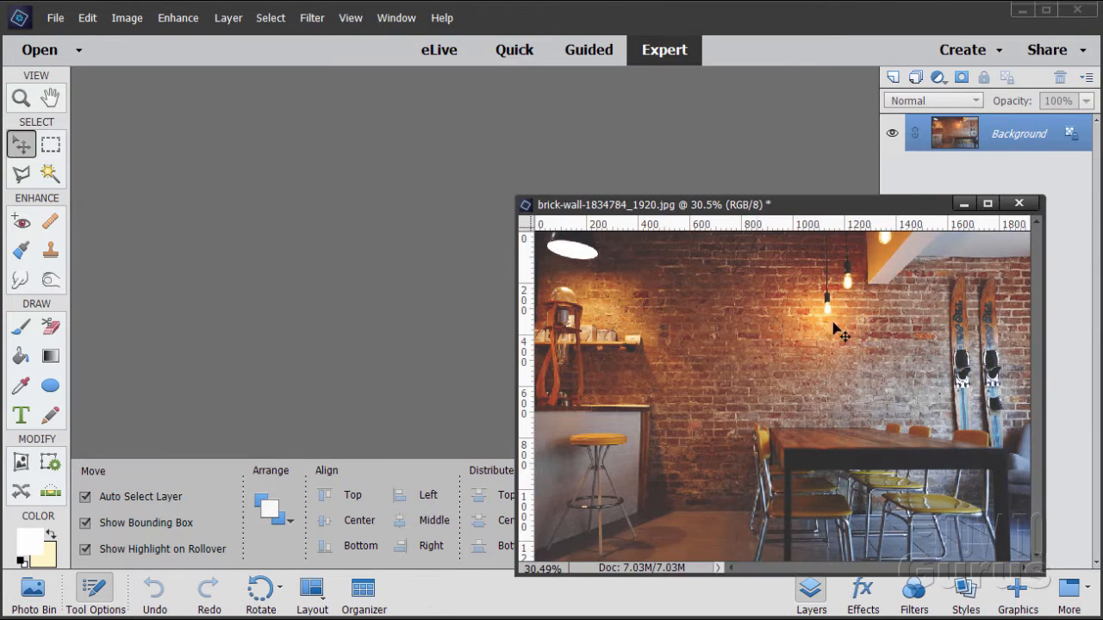
# Minimize the brick wall photo and create a docked blank document of 1800 by 1200 pixels at 300 pixels/inch, RGB Color, with a white background
pyautogui.click(965, 207)
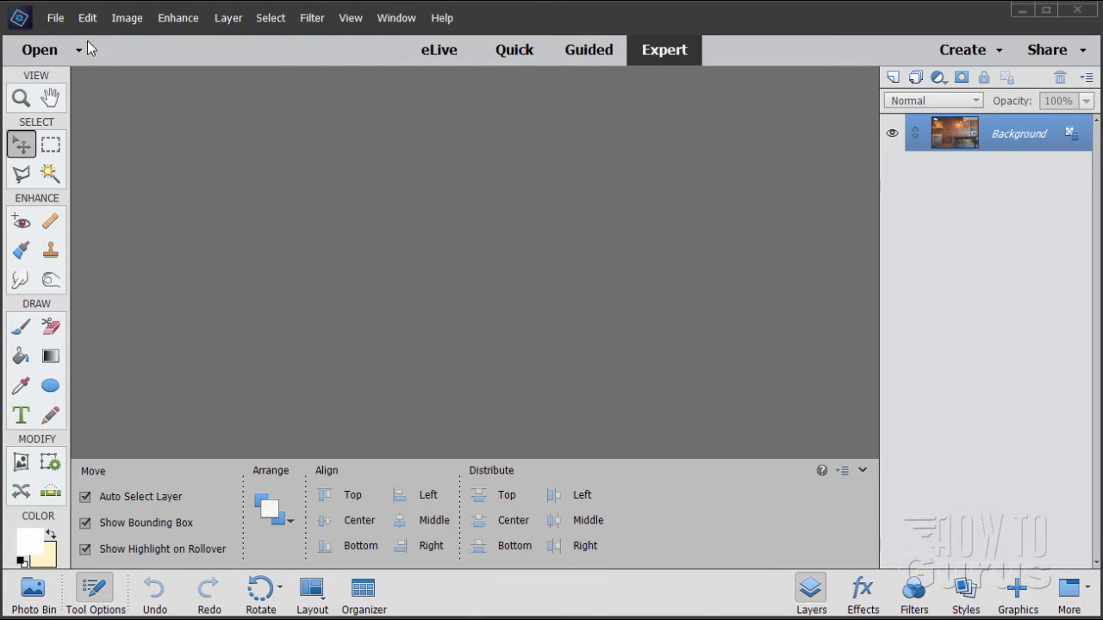
pyautogui.click(53, 17)
pyautogui.moveTo(99, 37)
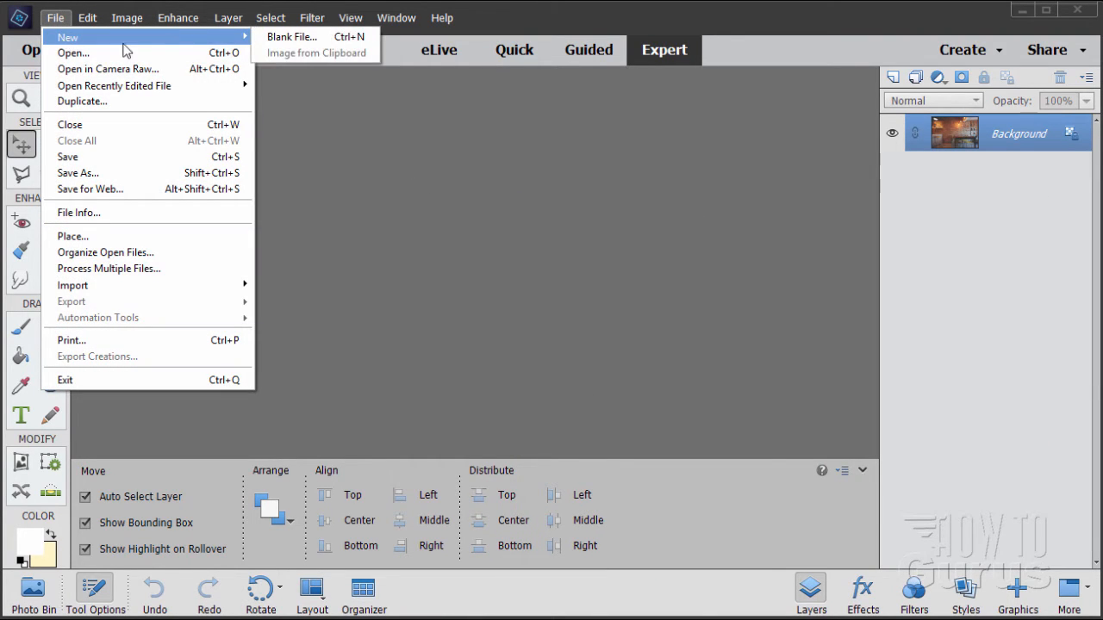
pyautogui.click(272, 39)
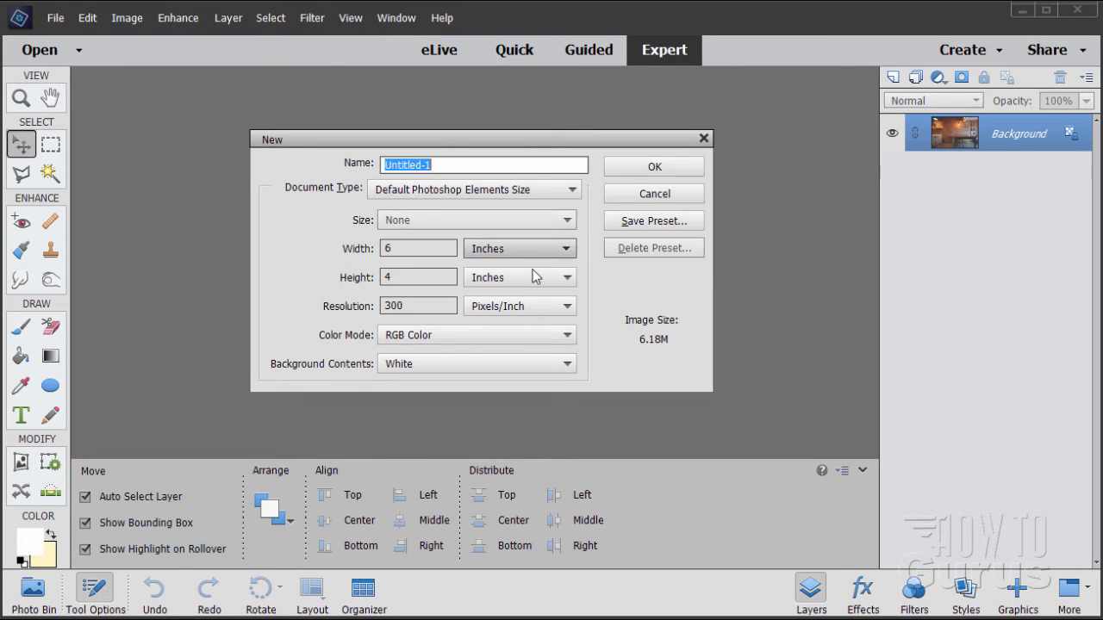
pyautogui.click(415, 195)
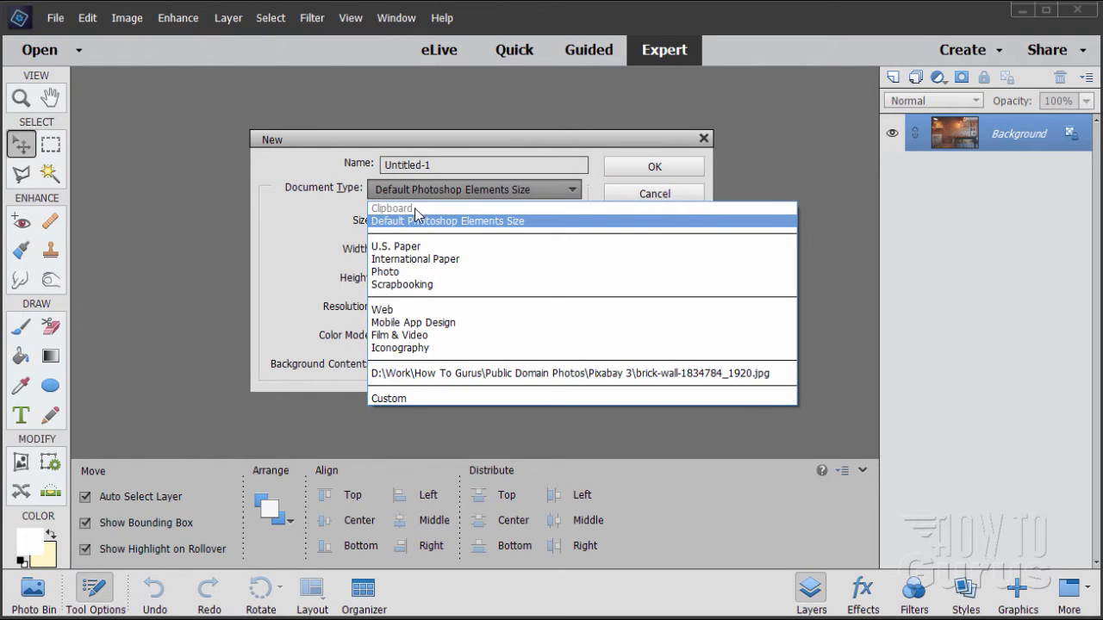
pyautogui.click(308, 220)
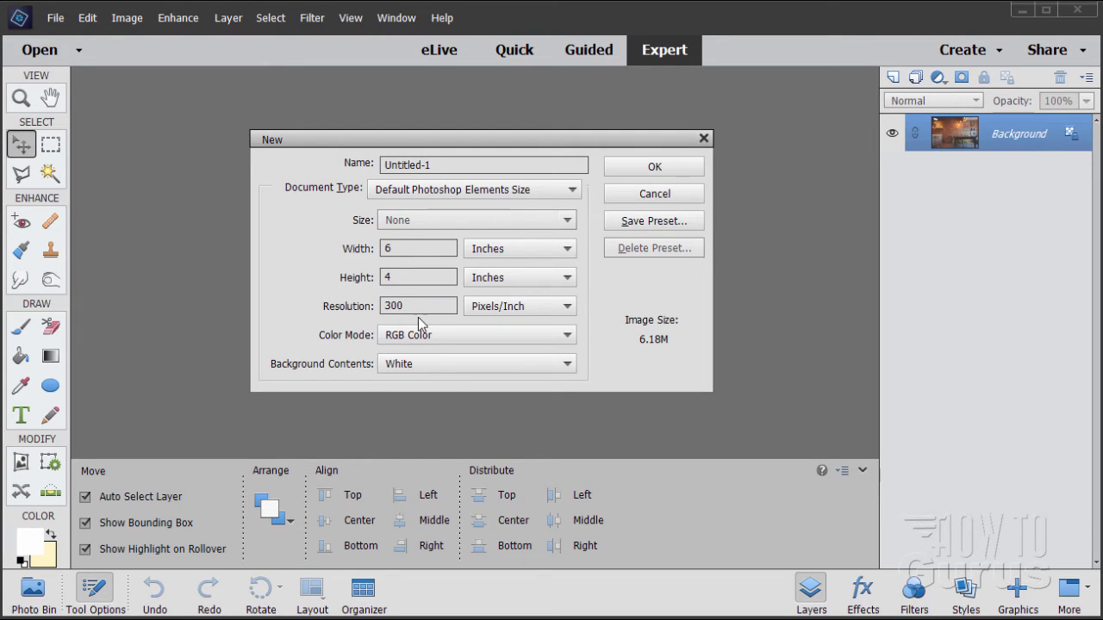
pyautogui.click(556, 252)
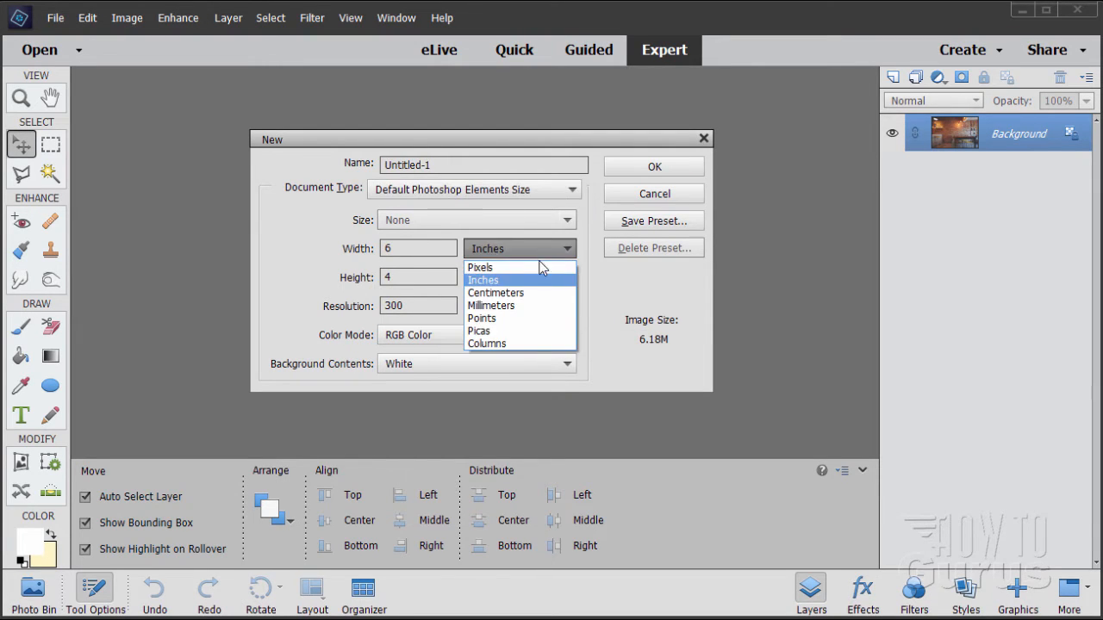
pyautogui.click(534, 267)
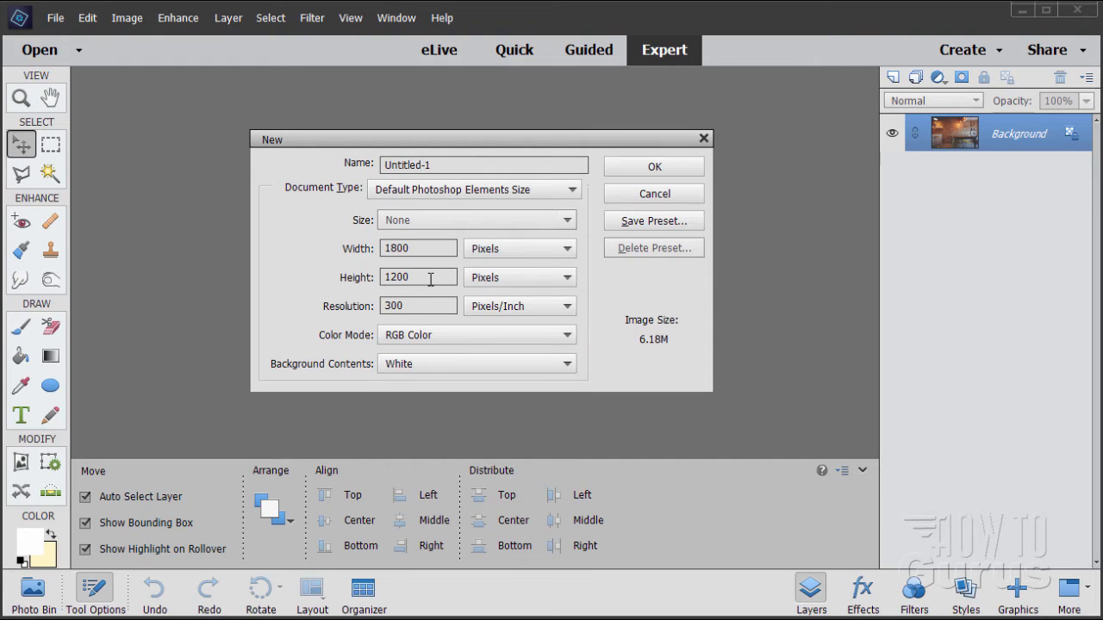
pyautogui.click(622, 167)
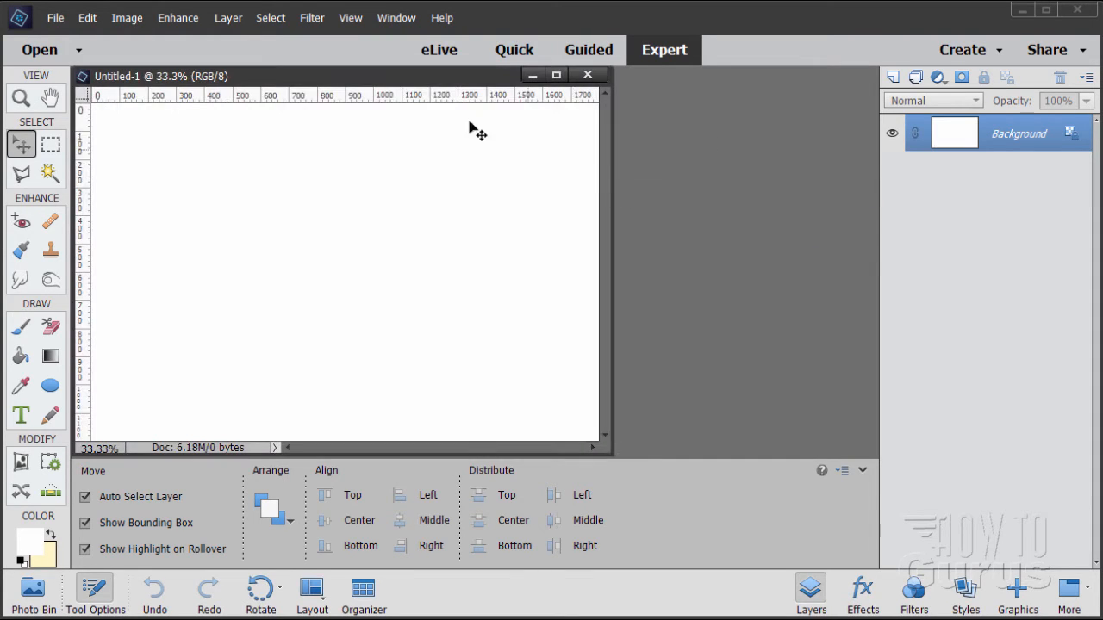
pyautogui.moveTo(439, 74); pyautogui.dragTo(495, 79)
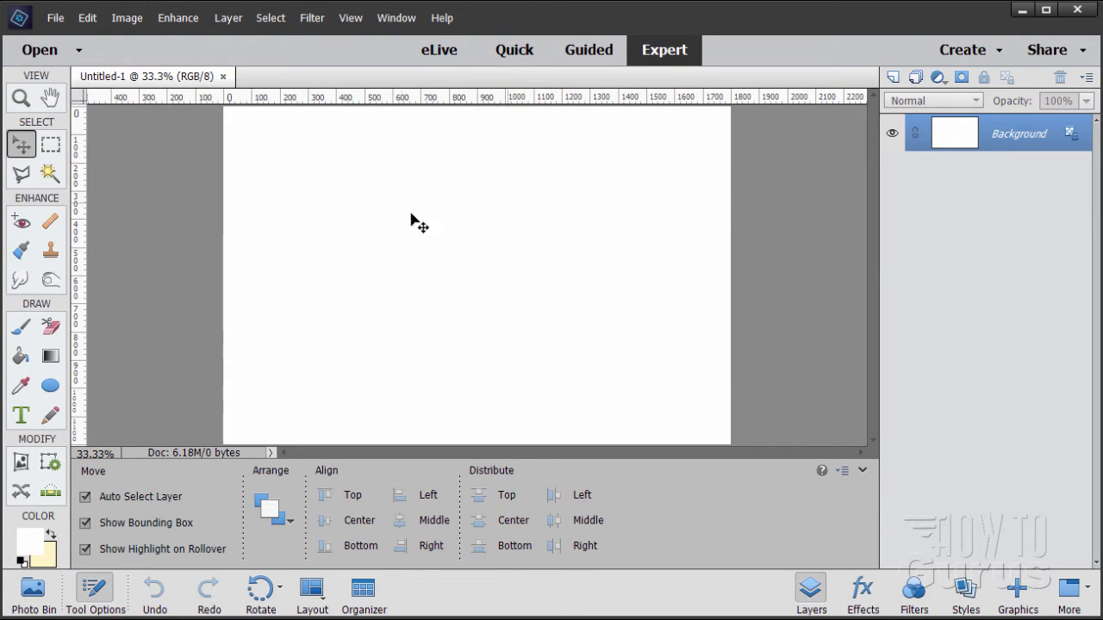
# Bring back the minimized brick wall photo and position its floating window over the blank document
pyautogui.click(39, 589)
pyautogui.click(127, 529)
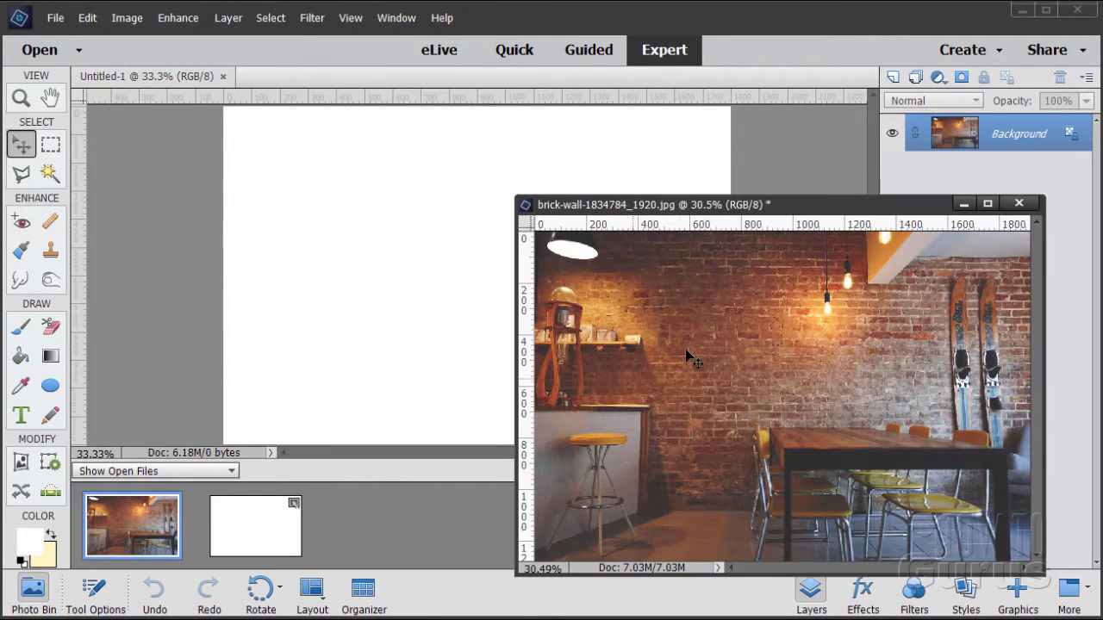
pyautogui.moveTo(778, 216); pyautogui.dragTo(719, 197)
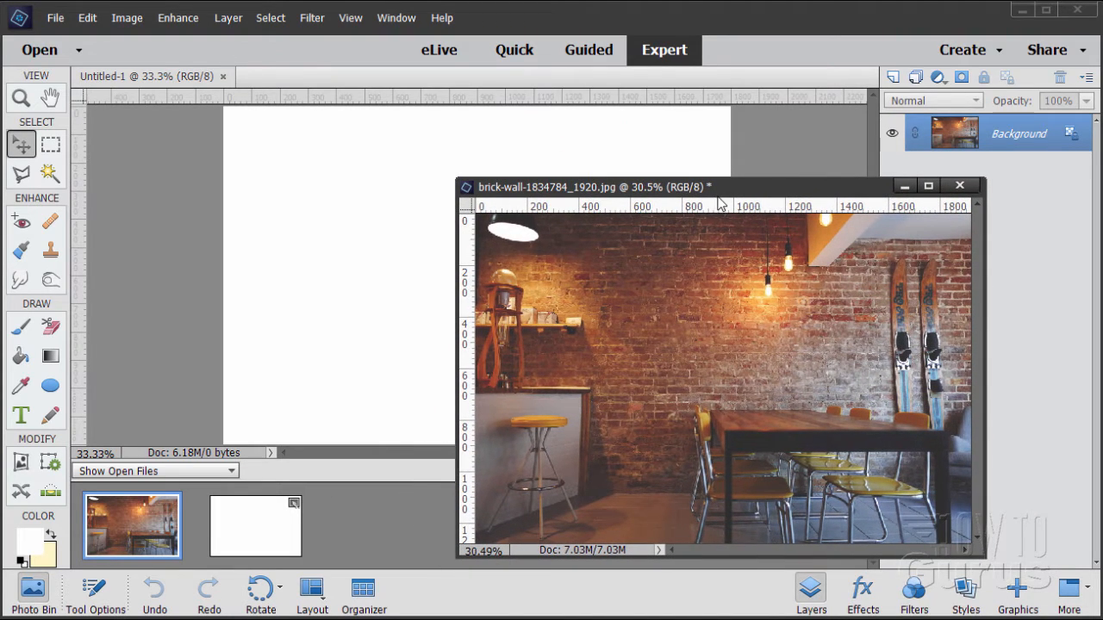
# Examine the General preferences for the options that allow floating documents in Expert mode and floating window docking
pyautogui.click(87, 18)
pyautogui.moveTo(158, 335)
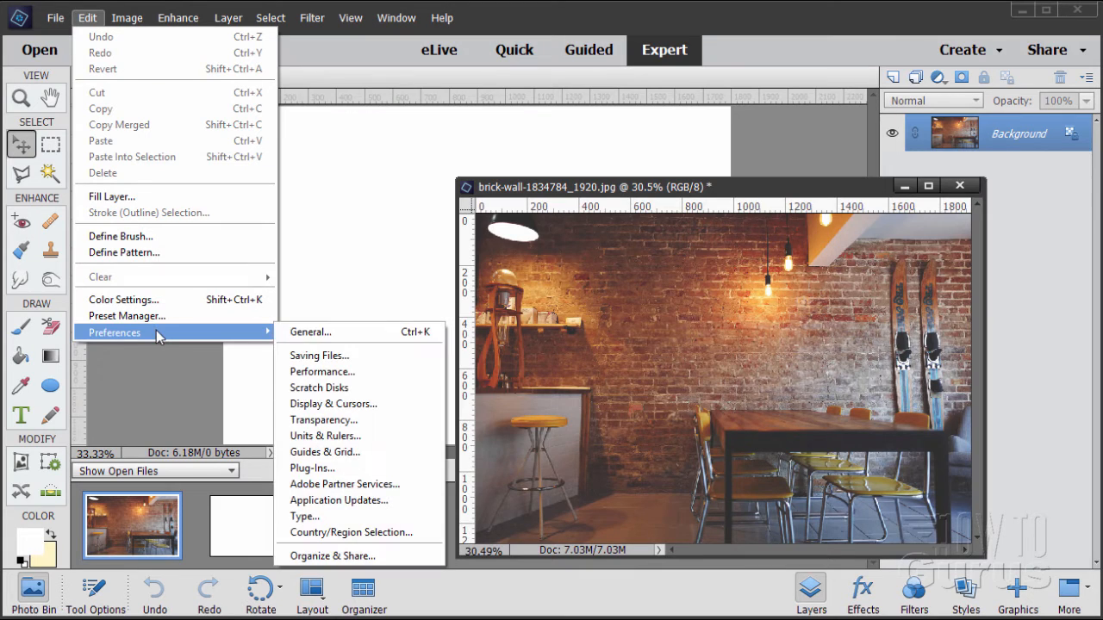
pyautogui.click(302, 335)
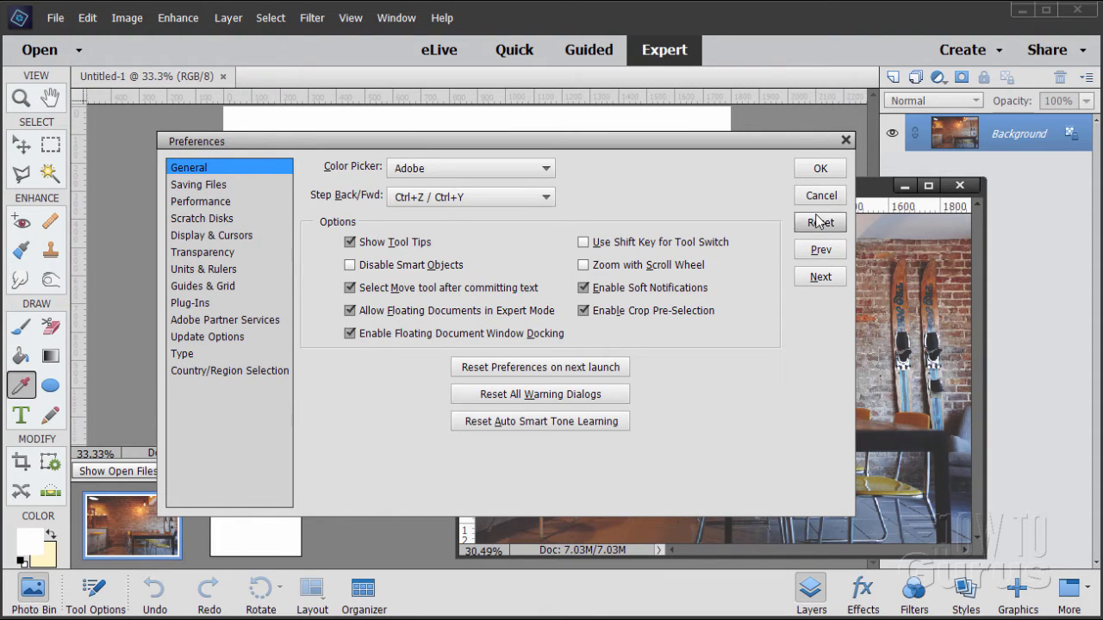
pyautogui.click(821, 168)
# Dock the brick wall photo as a tab and float it again over the blank document
pyautogui.moveTo(741, 192); pyautogui.dragTo(617, 95)
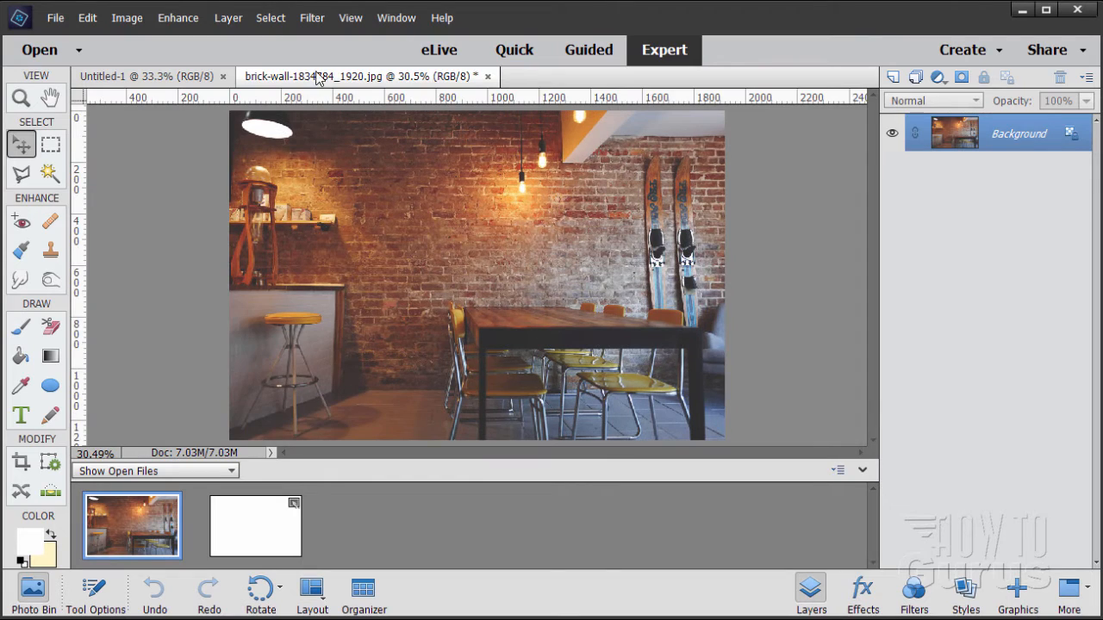
pyautogui.moveTo(320, 76); pyautogui.dragTo(388, 239)
pyautogui.moveTo(582, 250); pyautogui.dragTo(752, 241)
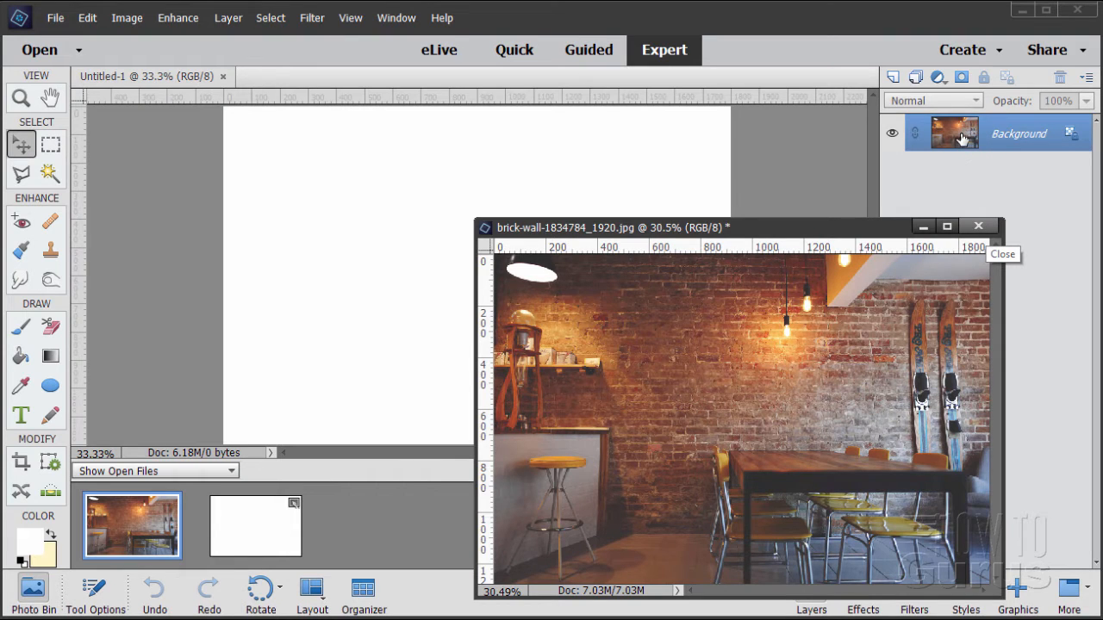
# Copy the brick wall photo's Background layer into Untitled-1 and close the original photo
pyautogui.moveTo(962, 140); pyautogui.dragTo(449, 180)
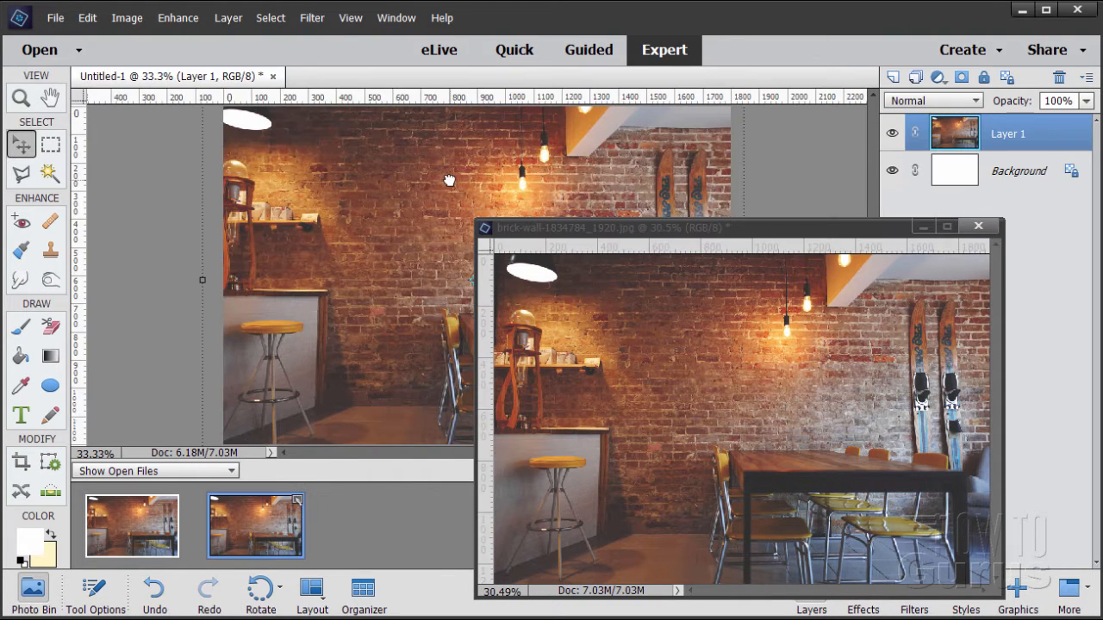
pyautogui.click(980, 226)
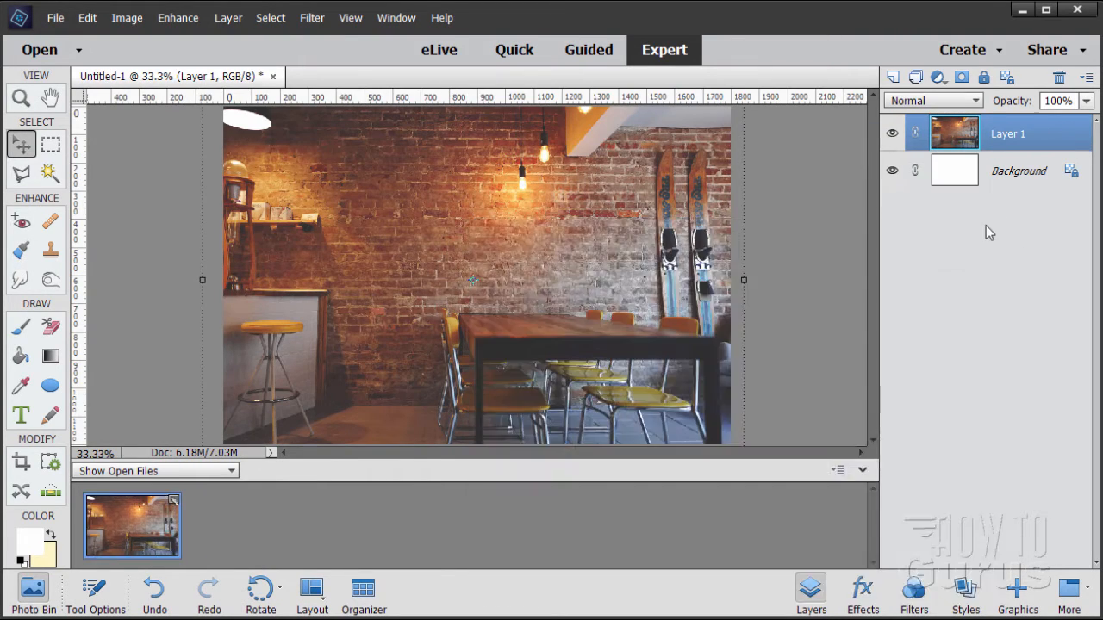
# Move the photo layer so its upper-left corner snaps to the upper-left corner of the canvas
pyautogui.moveTo(395, 207); pyautogui.dragTo(438, 223)
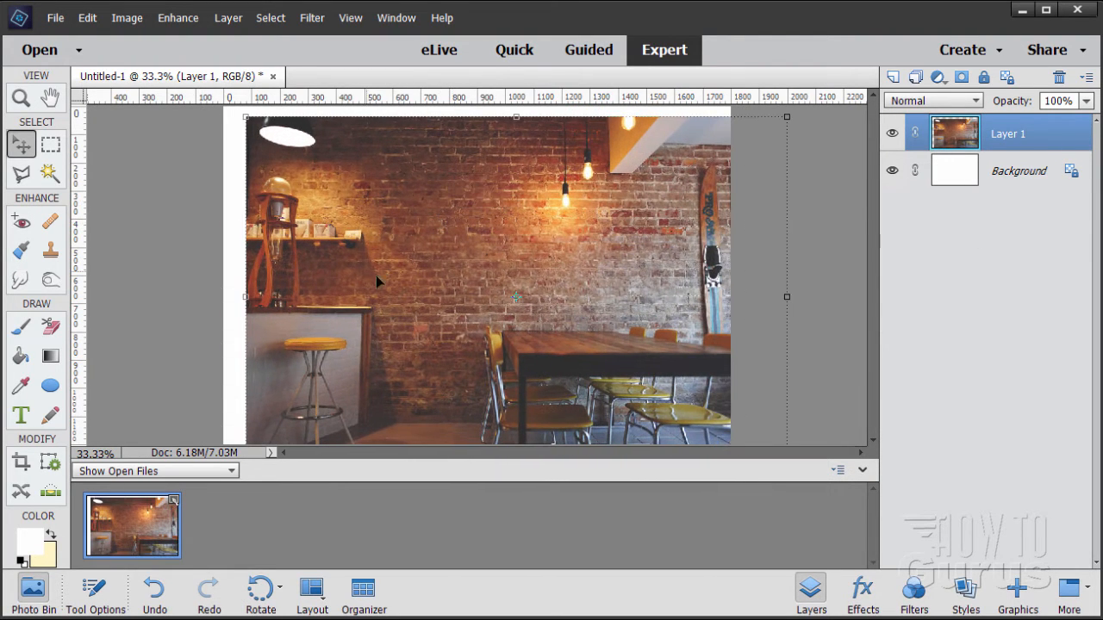
pyautogui.click(34, 593)
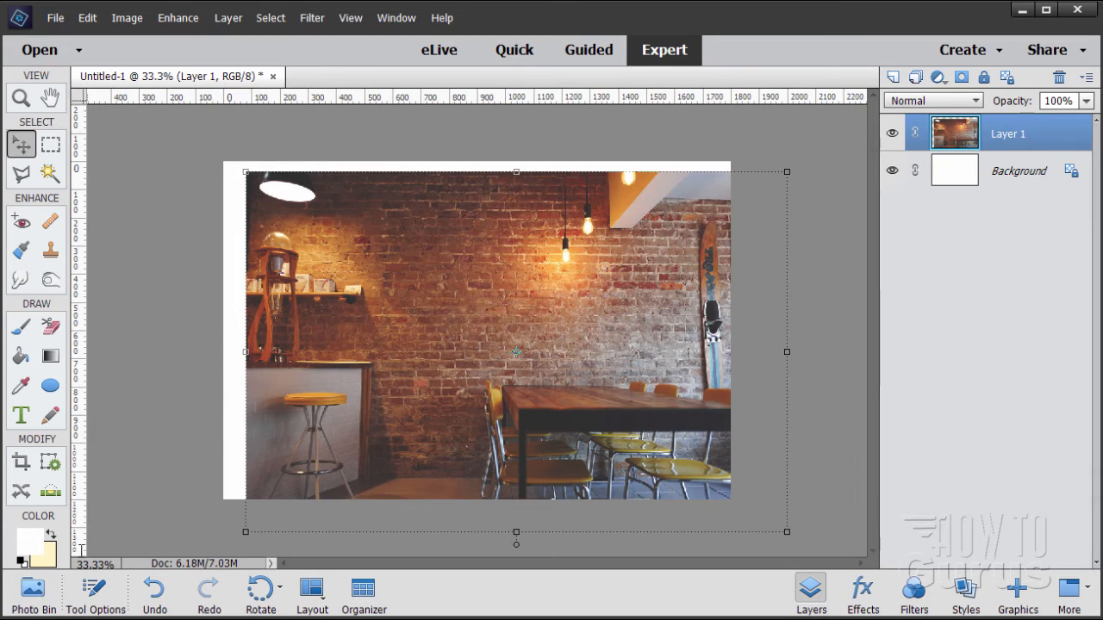
pyautogui.moveTo(413, 297); pyautogui.dragTo(374, 301)
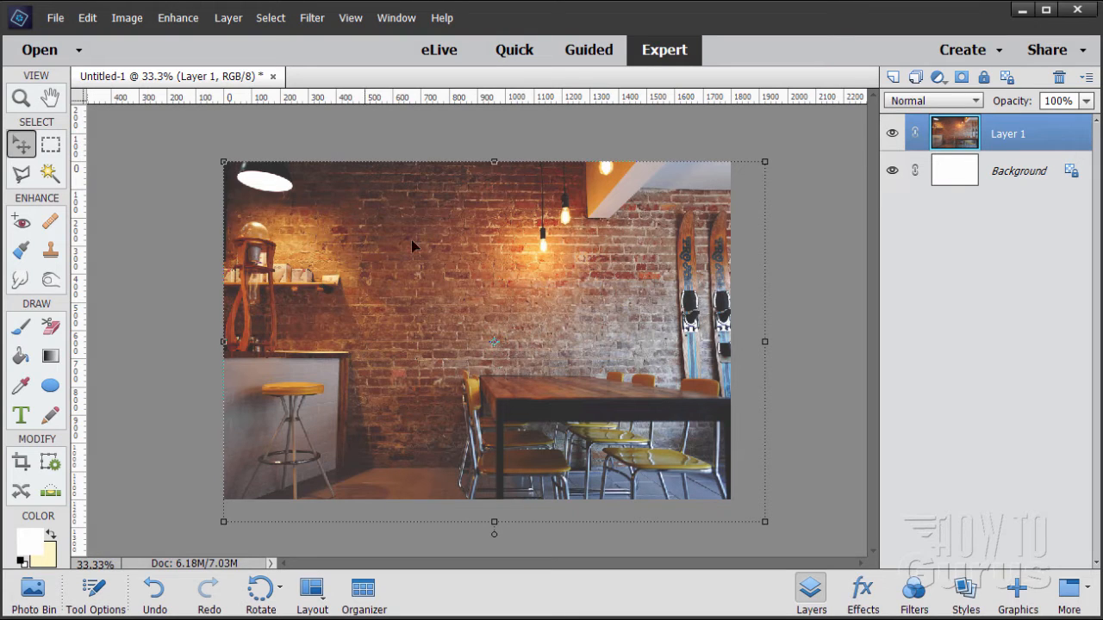
# Examine the Snap To options to check whether snapping to Document Bounds is enabled
pyautogui.click(351, 18)
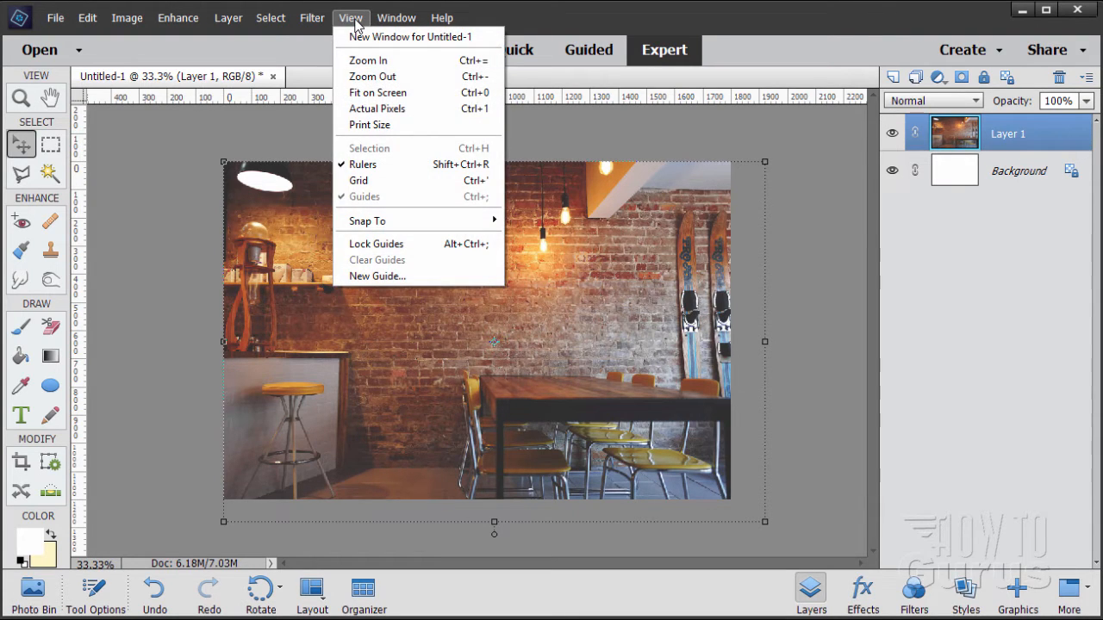
pyautogui.moveTo(398, 222)
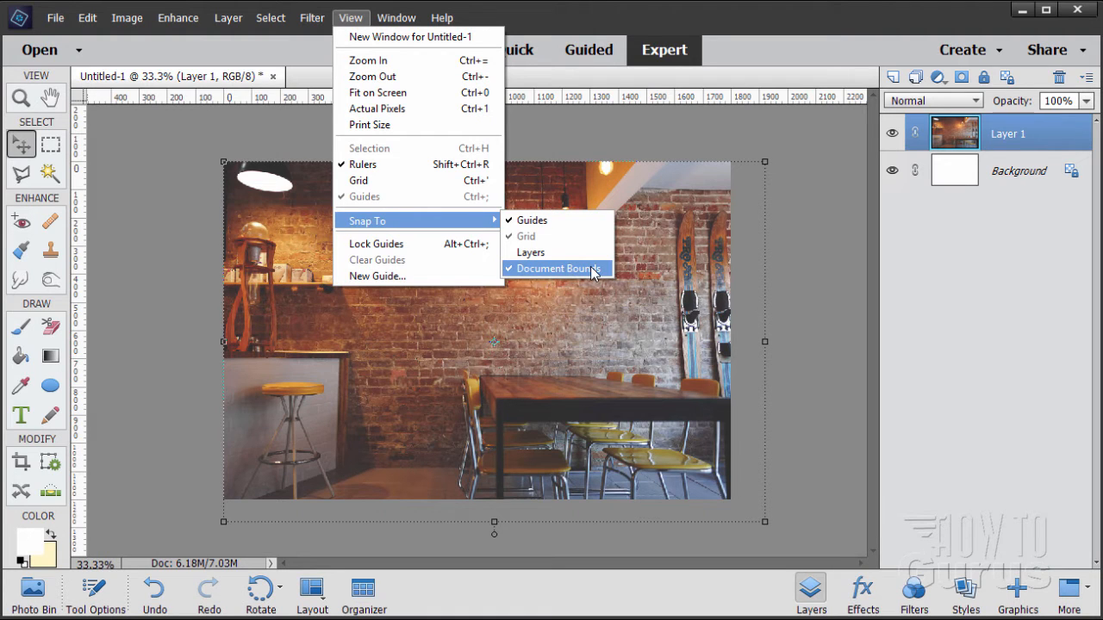
pyautogui.click(197, 225)
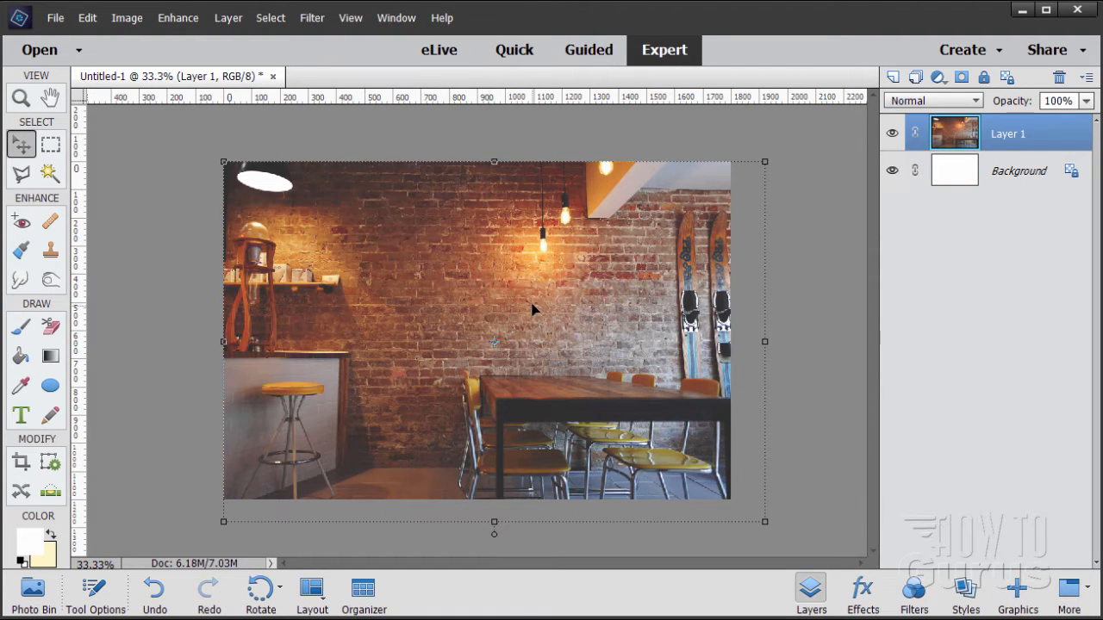
# Scale the photo layer without constrained proportions to 93.75% width and down to the canvas height, and apply the transform
pyautogui.moveTo(767, 343); pyautogui.dragTo(732, 297)
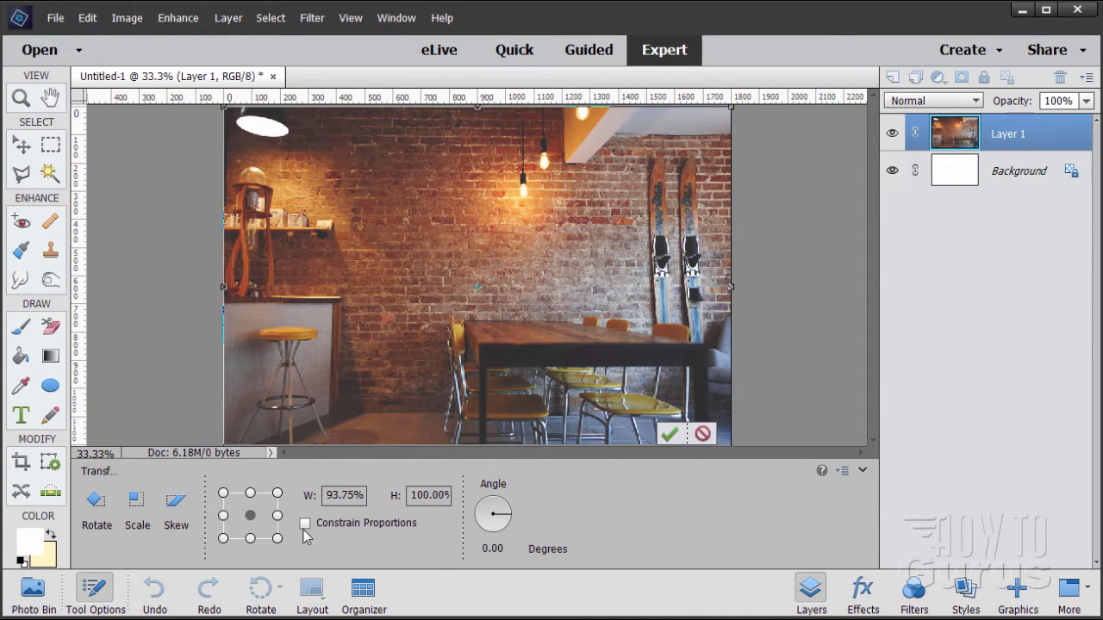
pyautogui.click(93, 589)
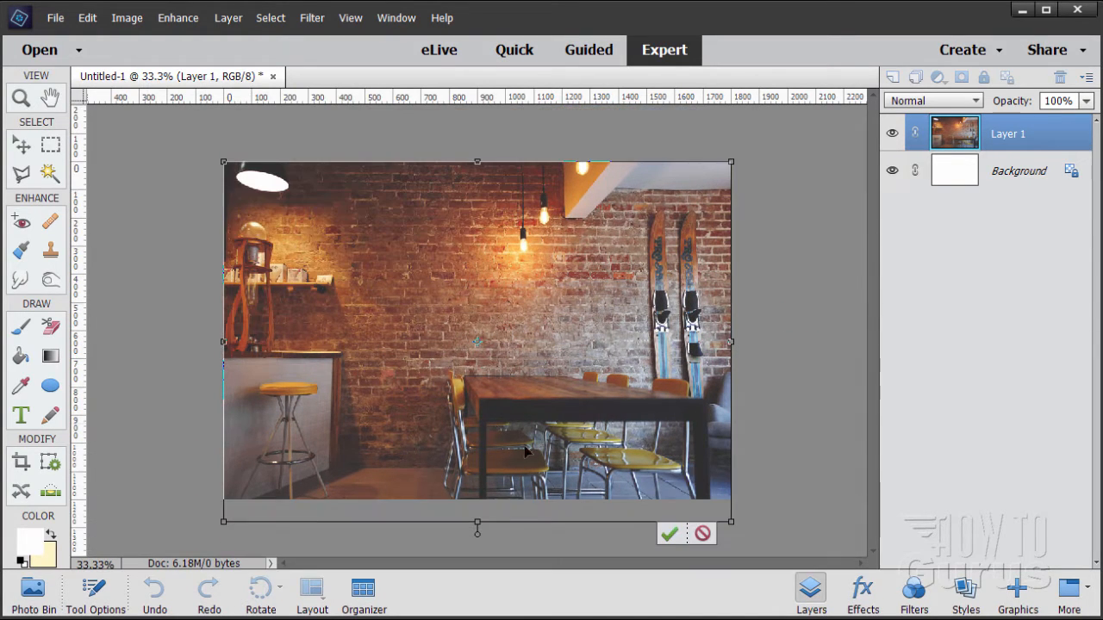
pyautogui.moveTo(478, 522); pyautogui.dragTo(477, 501)
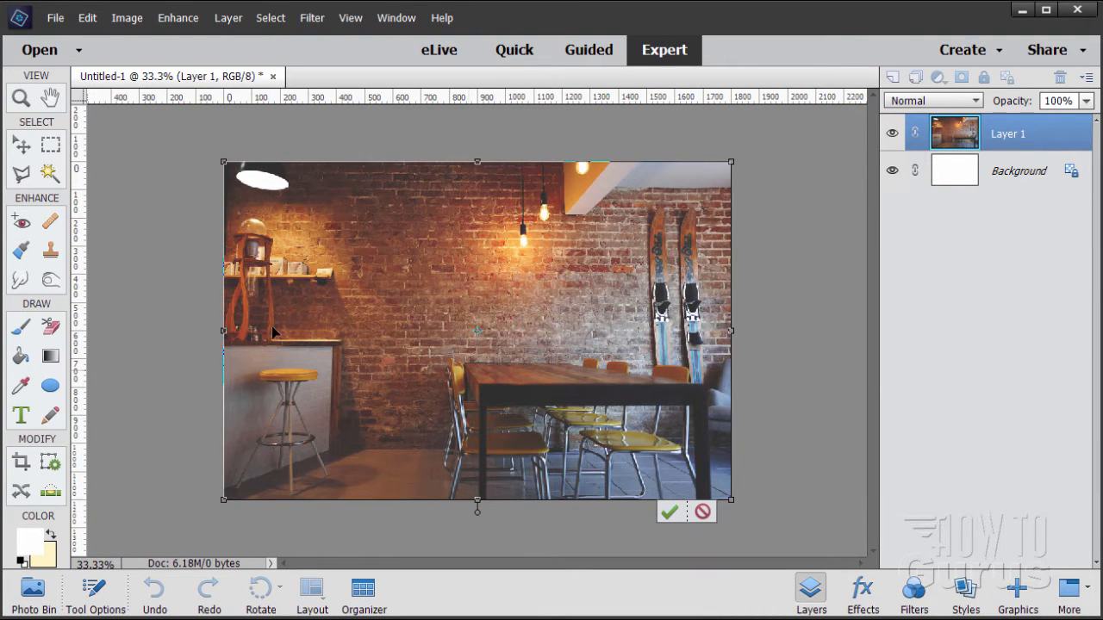
pyautogui.click(671, 511)
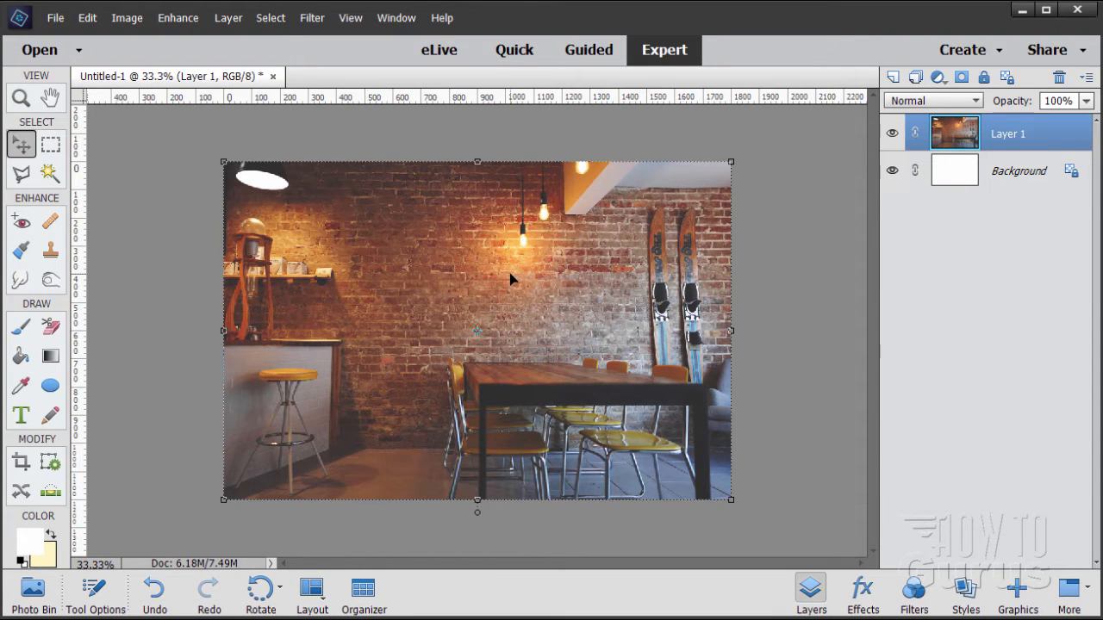
# Reset the foreground and background colors to black and white, and set up horizontal type in Berlin Sans FB Bold
pyautogui.click(20, 560)
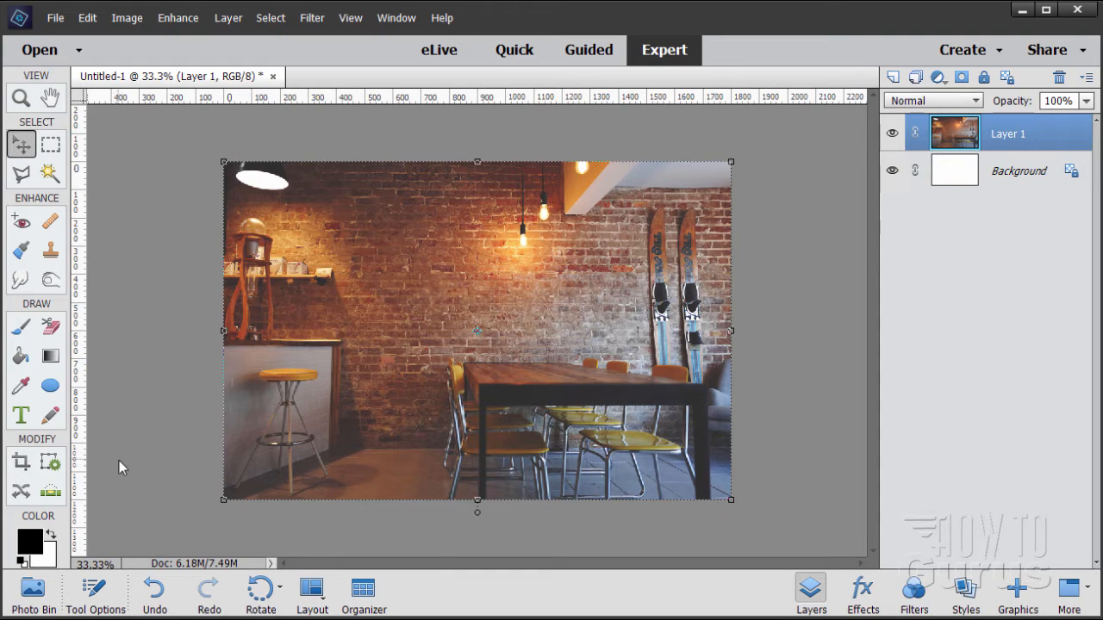
pyautogui.click(23, 416)
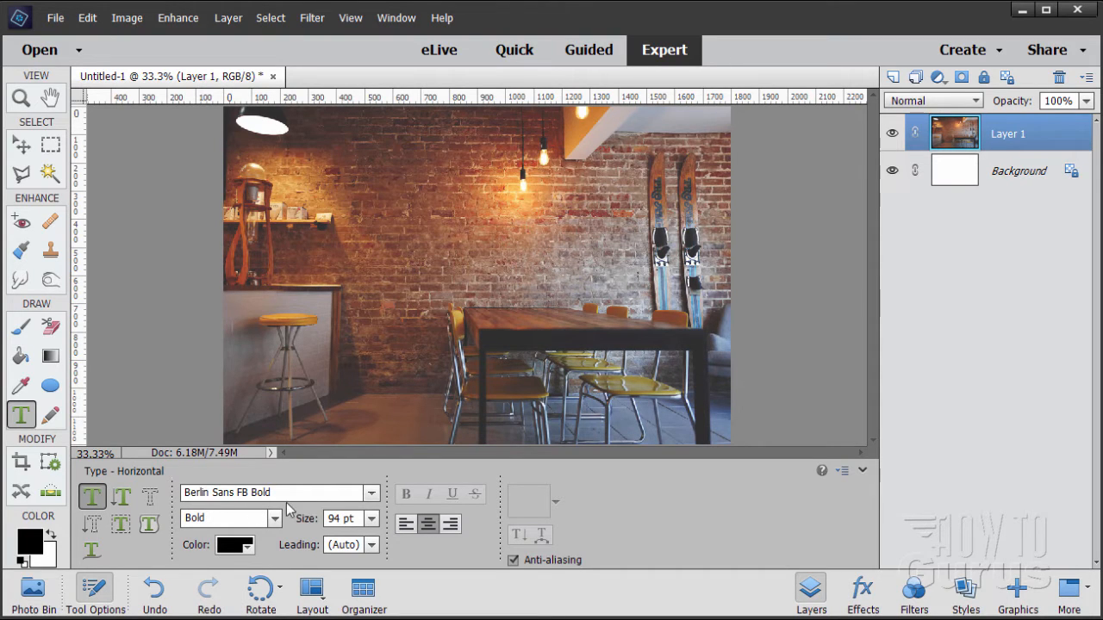
pyautogui.click(373, 502)
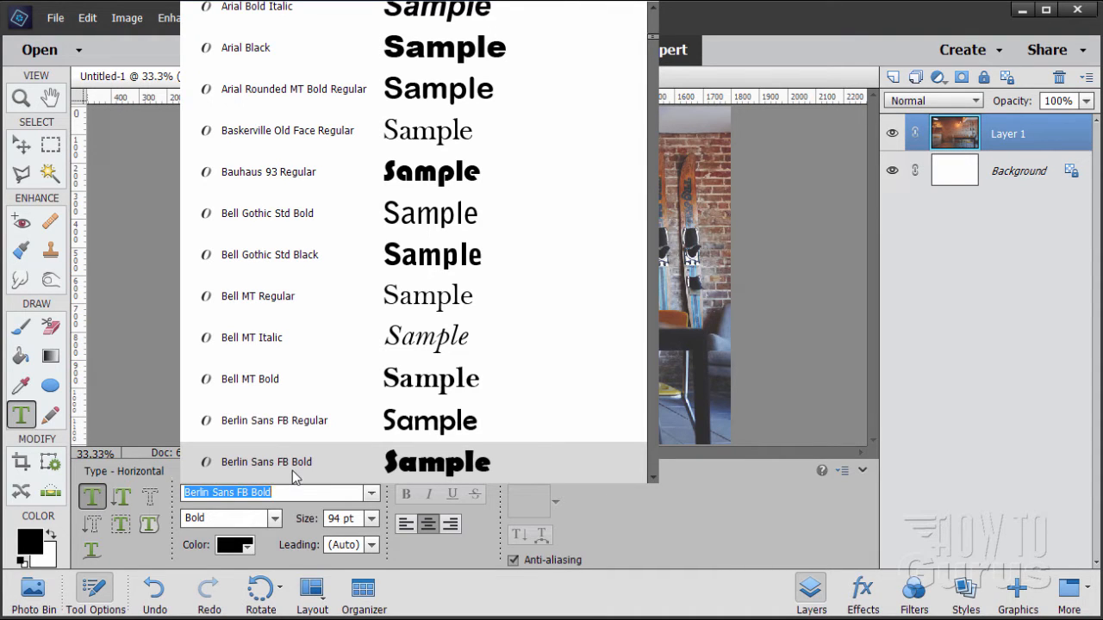
pyautogui.click(164, 551)
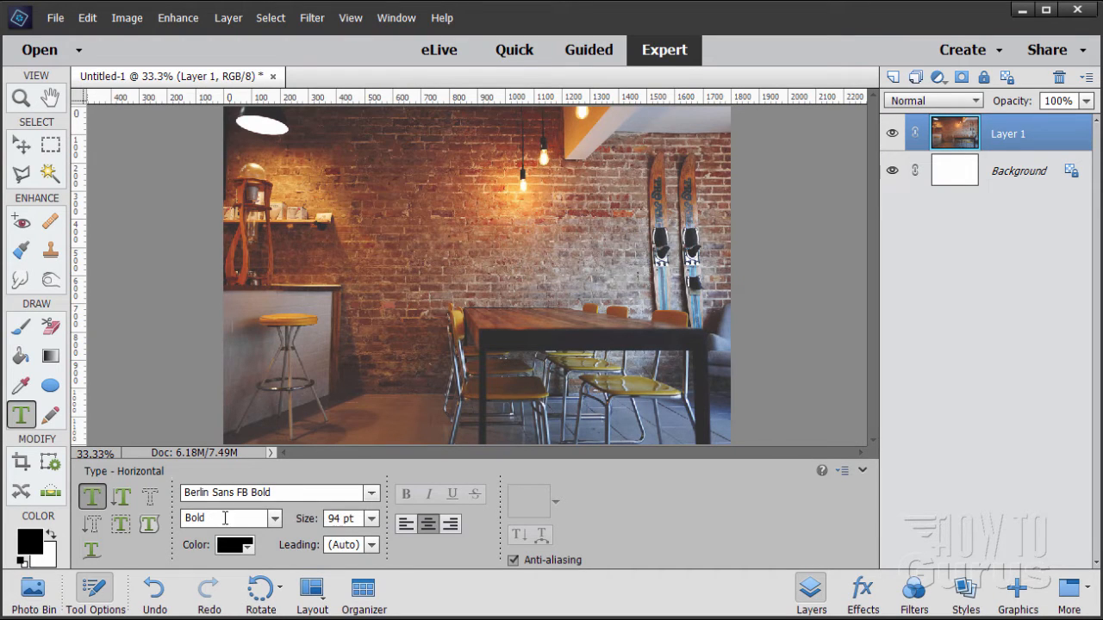
pyautogui.click(372, 493)
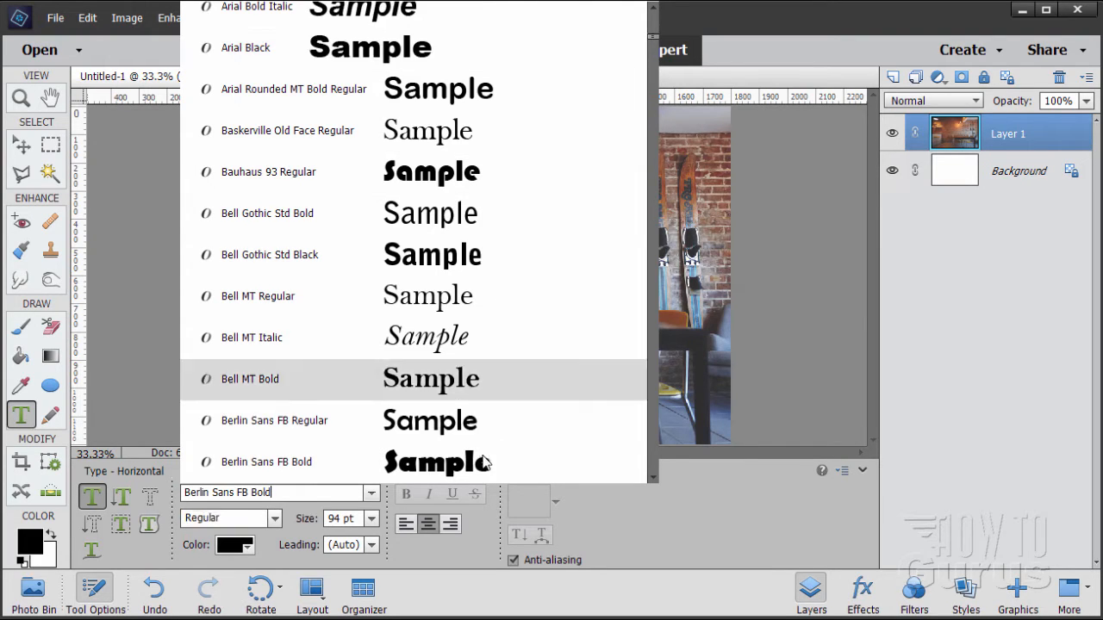
pyautogui.click(468, 545)
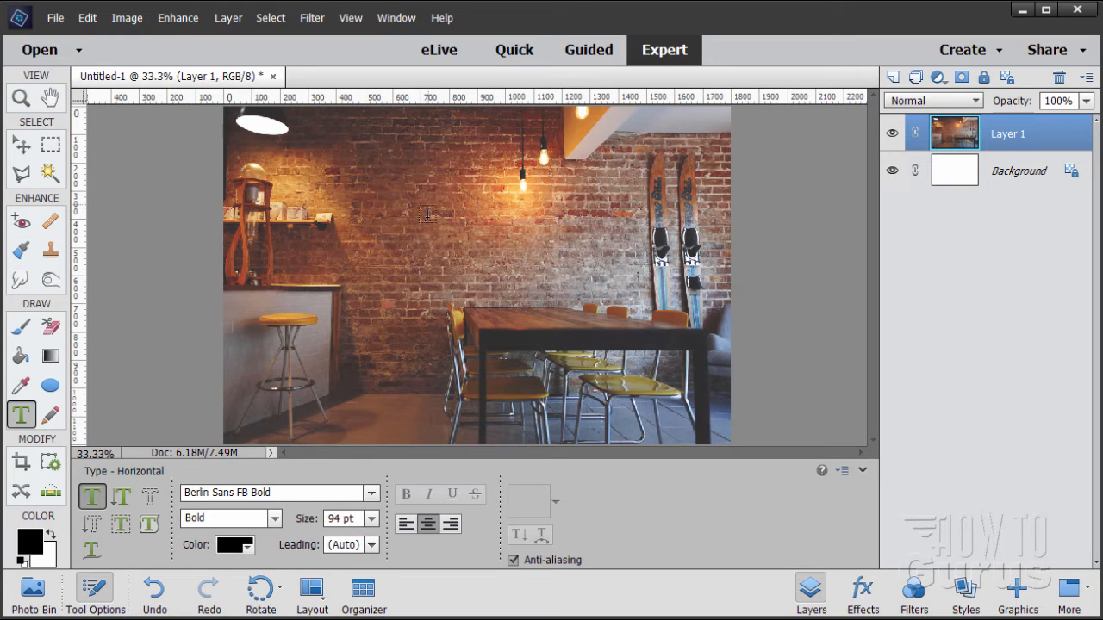
# Add the text SKI on the brick wall, commit it, and move it down and across toward the hanging bulbs
pyautogui.click(387, 223)
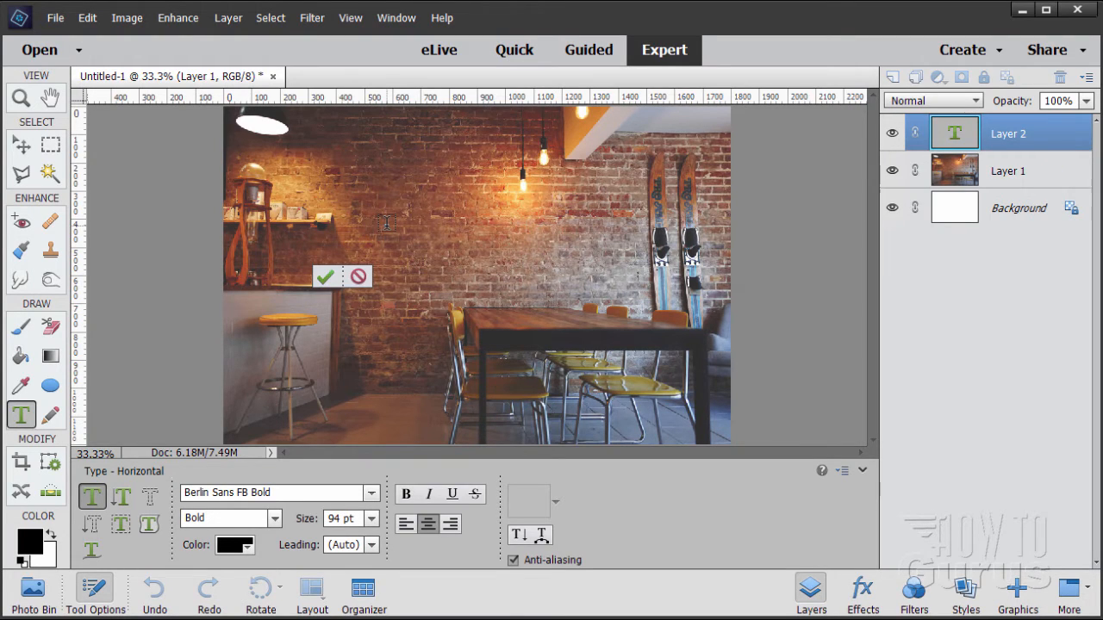
pyautogui.write('SKI')
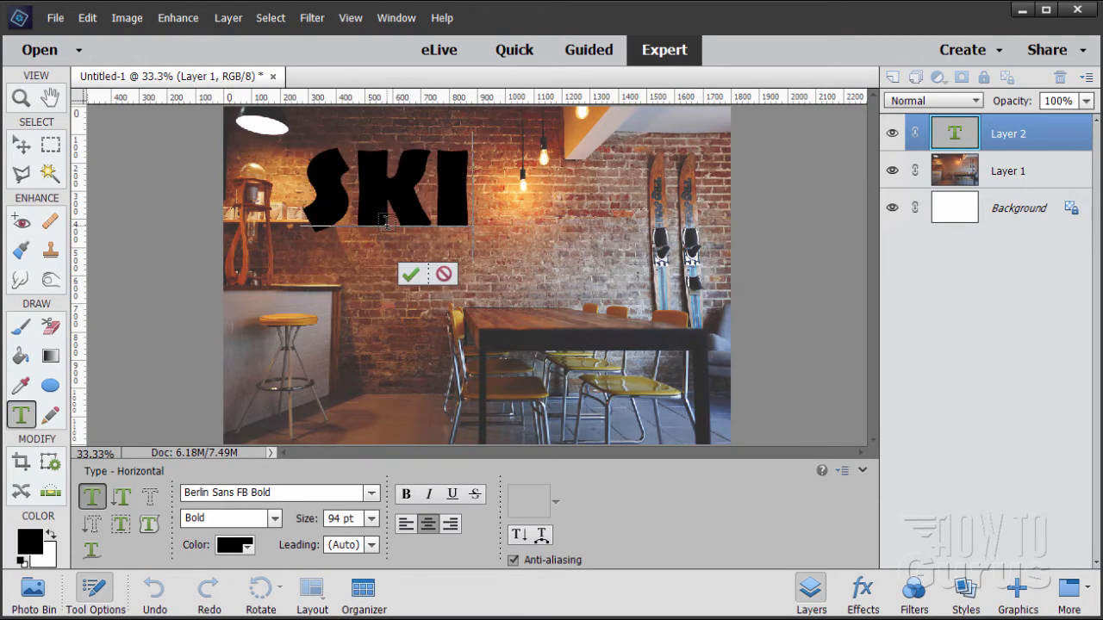
pyautogui.click(410, 274)
pyautogui.press('v')
pyautogui.moveTo(411, 216); pyautogui.dragTo(460, 261)
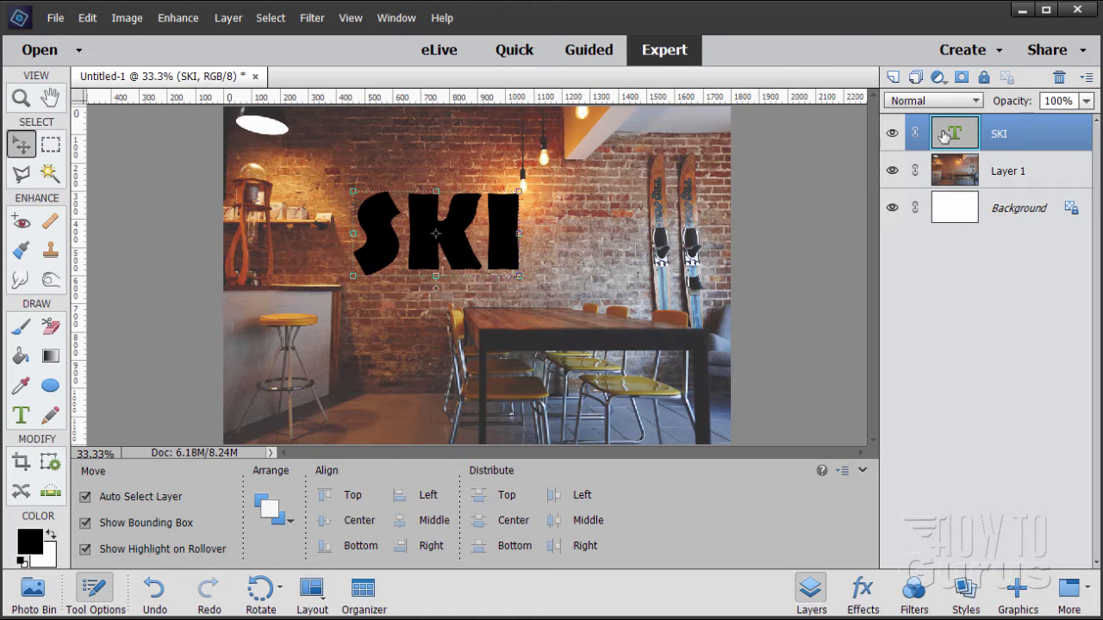
# Lower the SKI layer's opacity to 59% and move the text so the letter I covers the lower hanging bulb
pyautogui.click(1087, 100)
pyautogui.moveTo(1078, 122); pyautogui.dragTo(1054, 122)
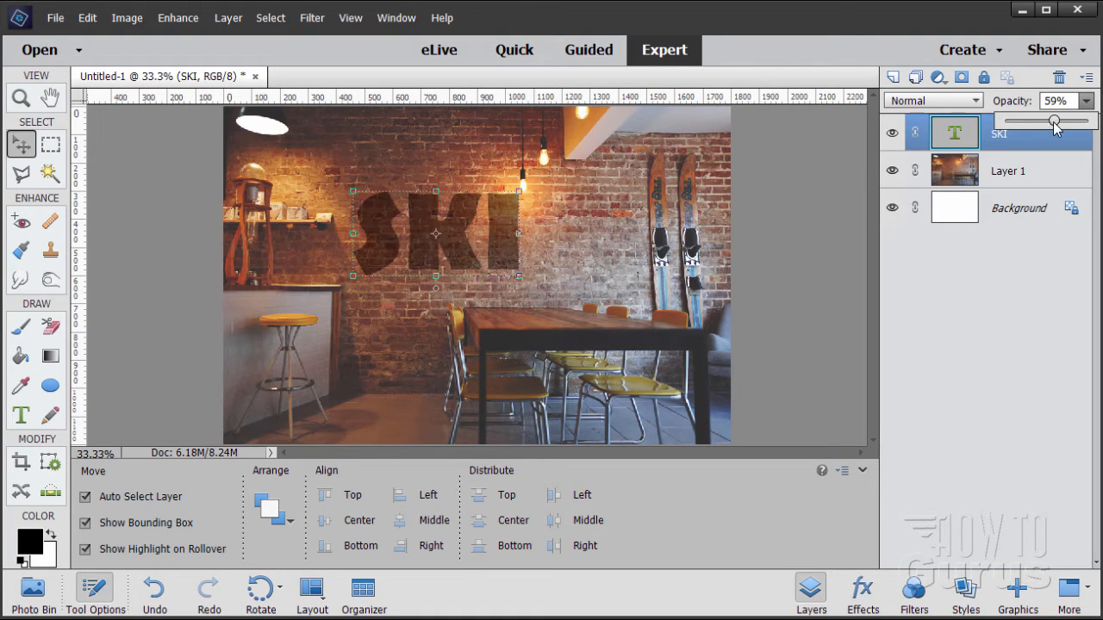
pyautogui.moveTo(460, 261); pyautogui.dragTo(475, 244)
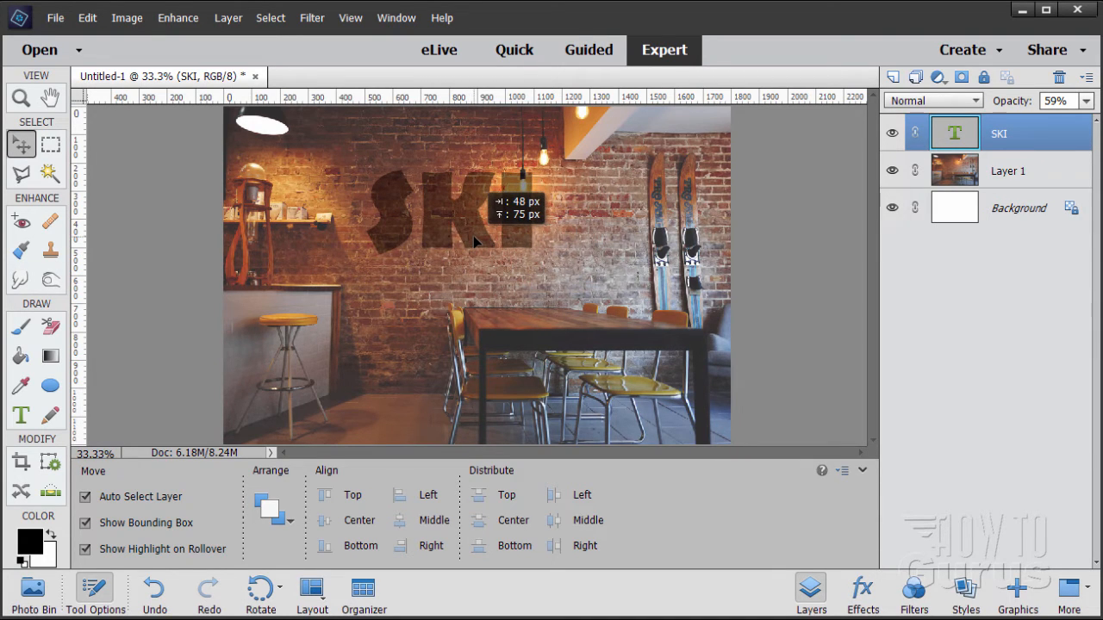
pyautogui.moveTo(473, 239); pyautogui.dragTo(474, 238)
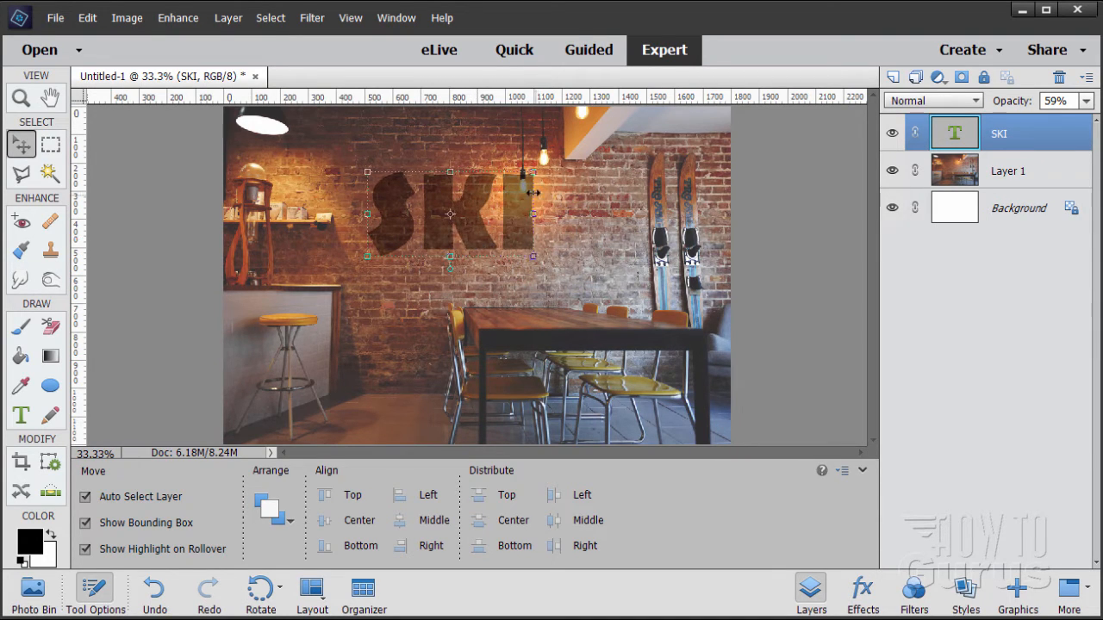
# Fine-tune the SKI text's position so the letter I's top edge crosses the lamp socket and covers the whole bulb
pyautogui.click(20, 97)
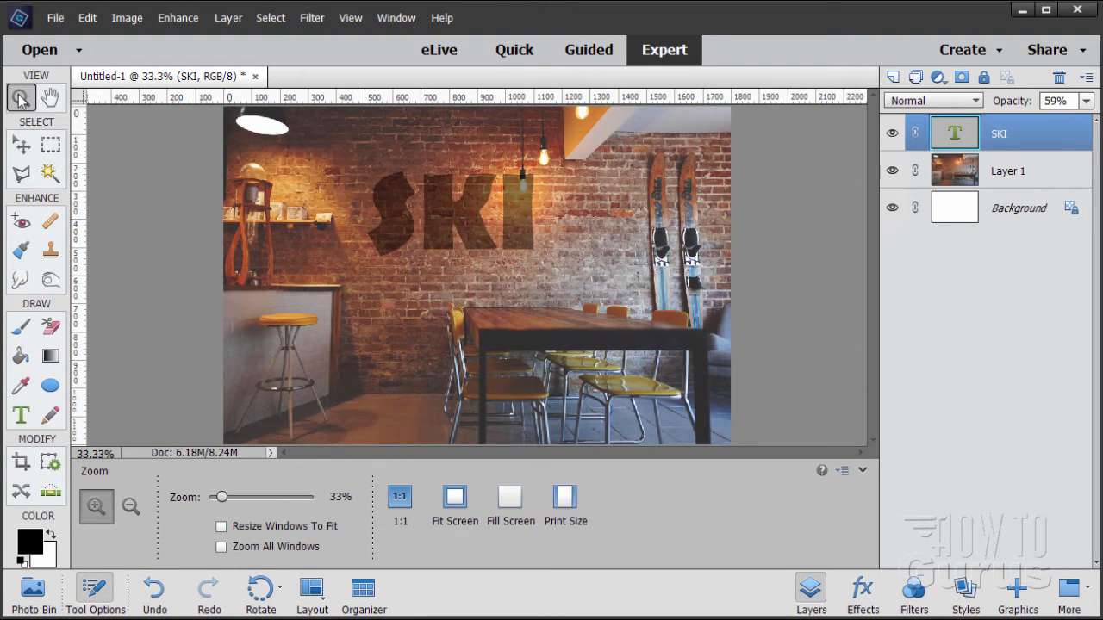
pyautogui.click(542, 185)
pyautogui.click(542, 185)
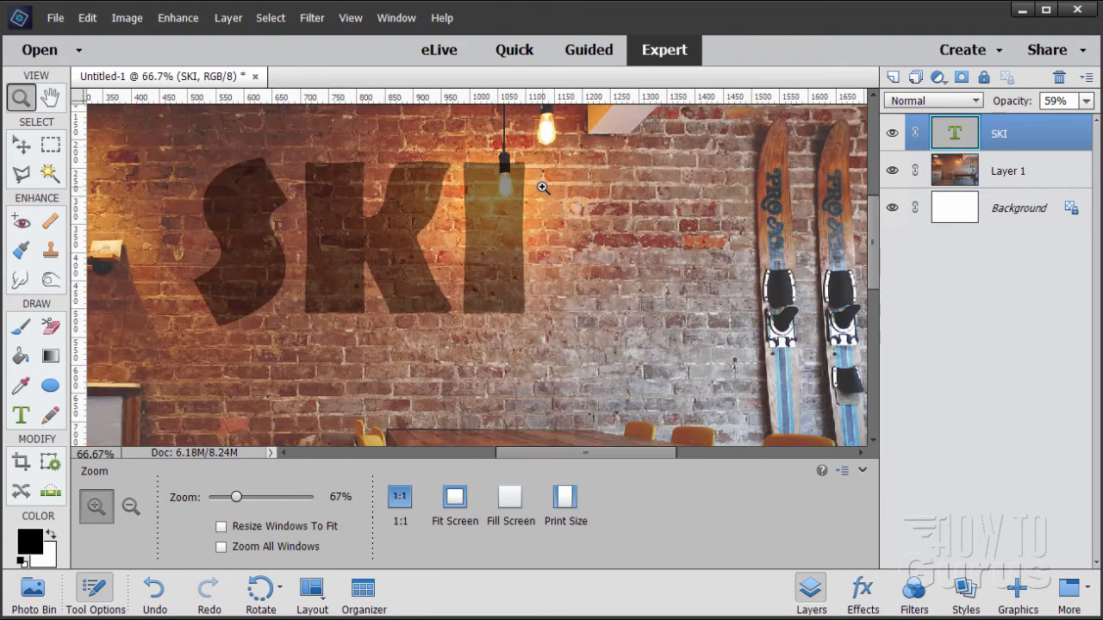
pyautogui.click(537, 181)
pyautogui.click(512, 163)
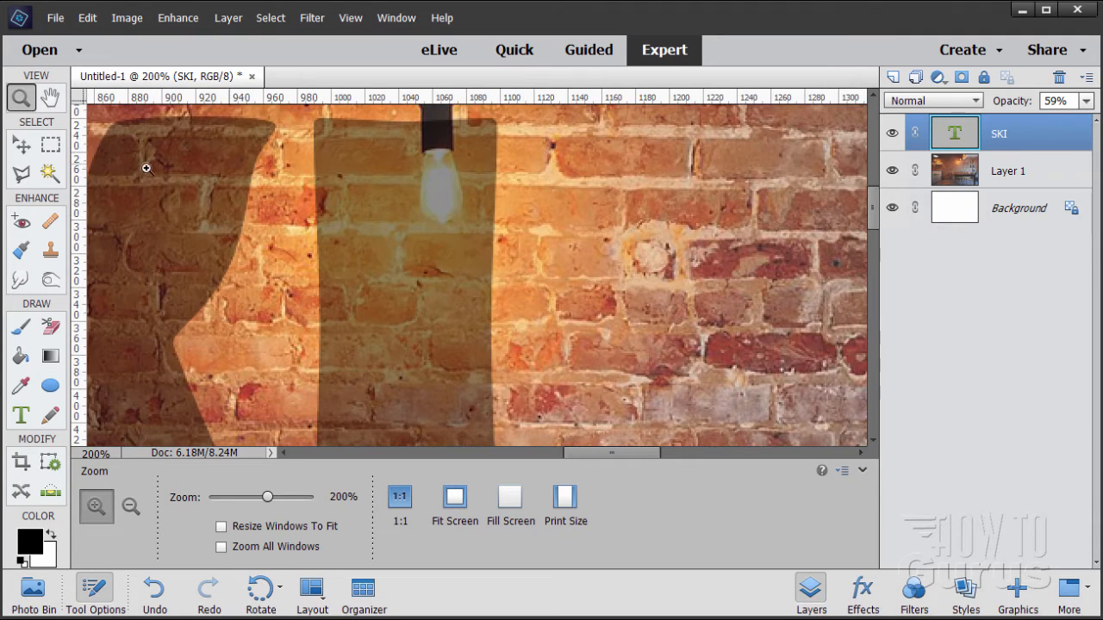
pyautogui.scroll(4, 576, 243)
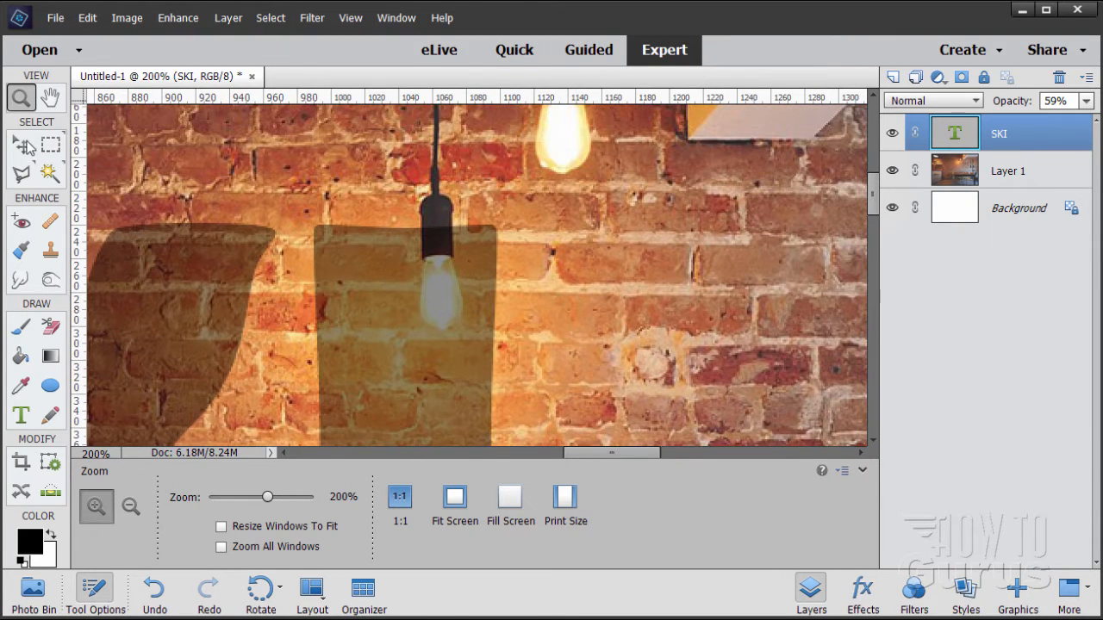
pyautogui.click(22, 145)
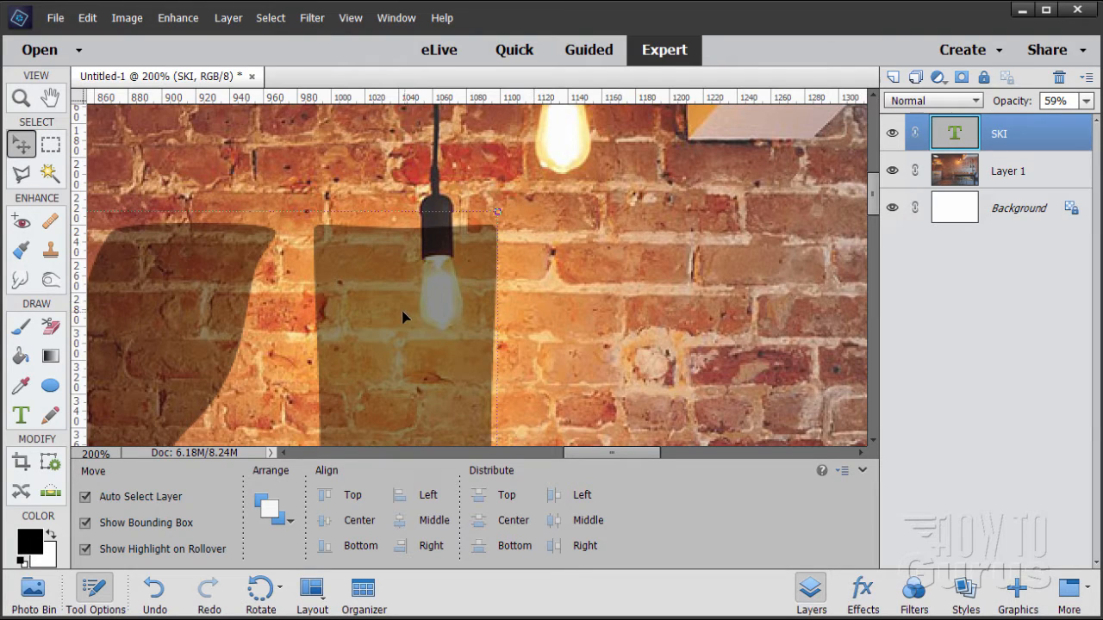
pyautogui.moveTo(400, 316); pyautogui.dragTo(397, 325)
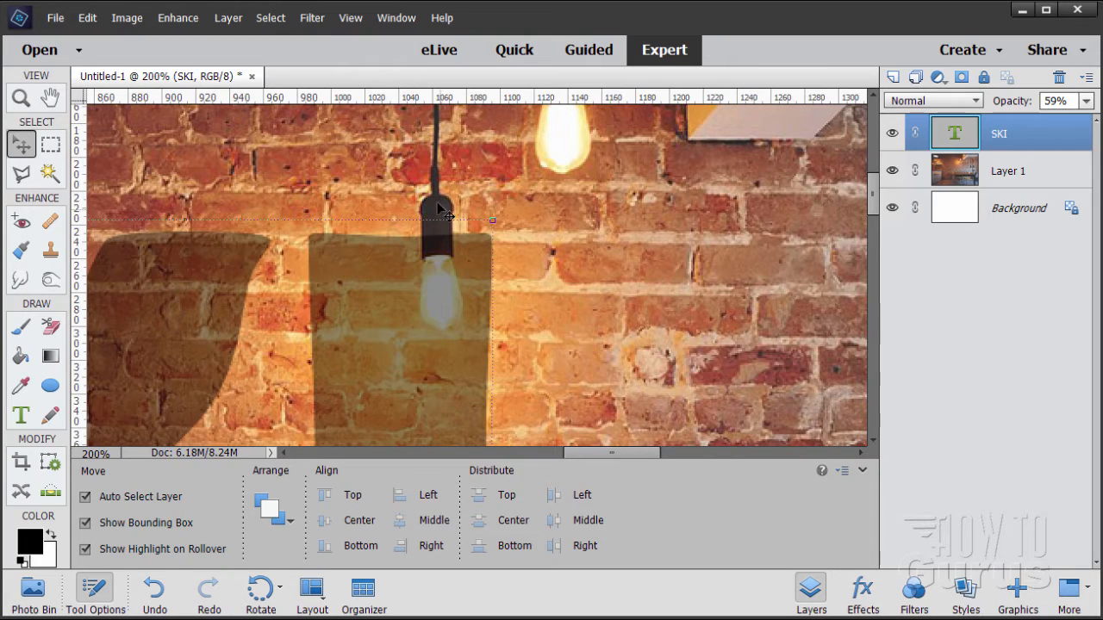
pyautogui.moveTo(410, 266); pyautogui.dragTo(387, 325)
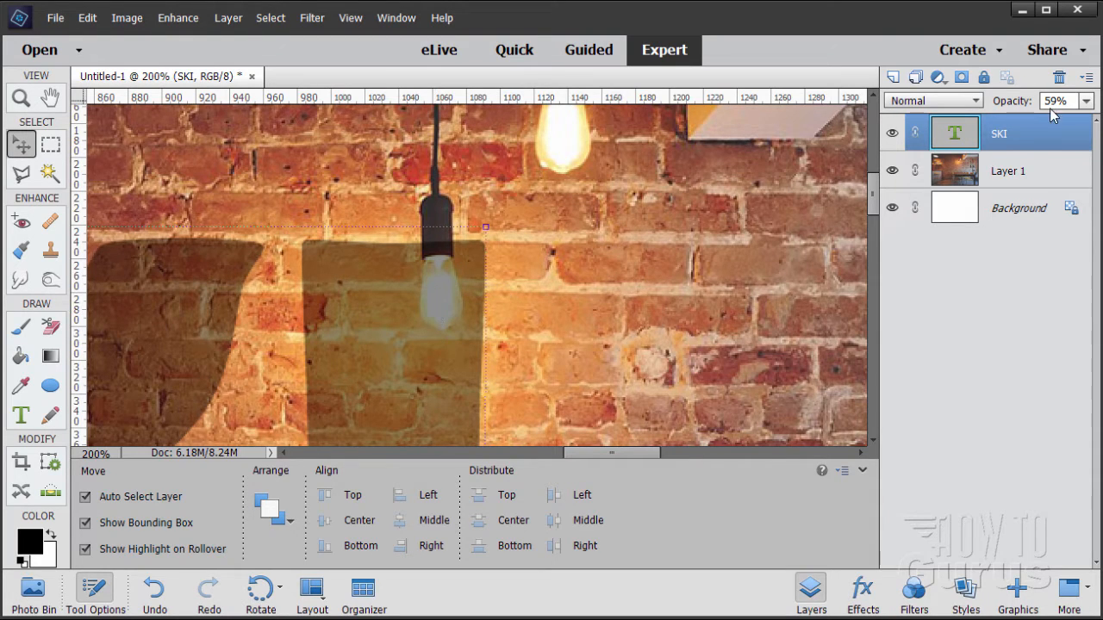
# Restore the SKI layer's opacity to 100% and fit the whole image on screen
pyautogui.click(1086, 100)
pyautogui.moveTo(1055, 120); pyautogui.dragTo(1090, 121)
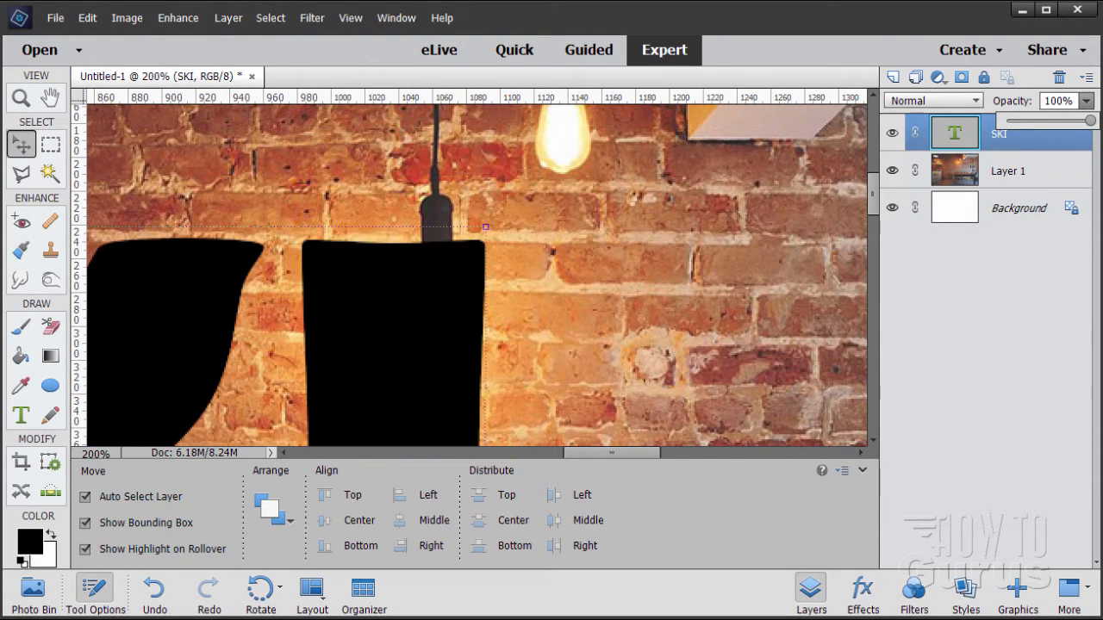
pyautogui.click(351, 19)
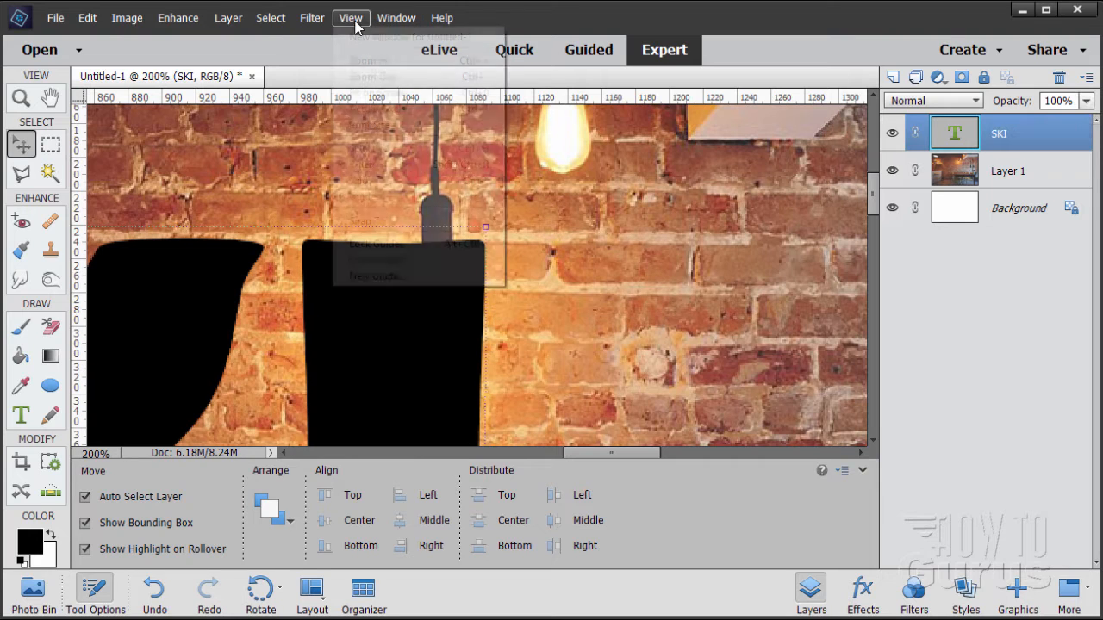
pyautogui.click(376, 93)
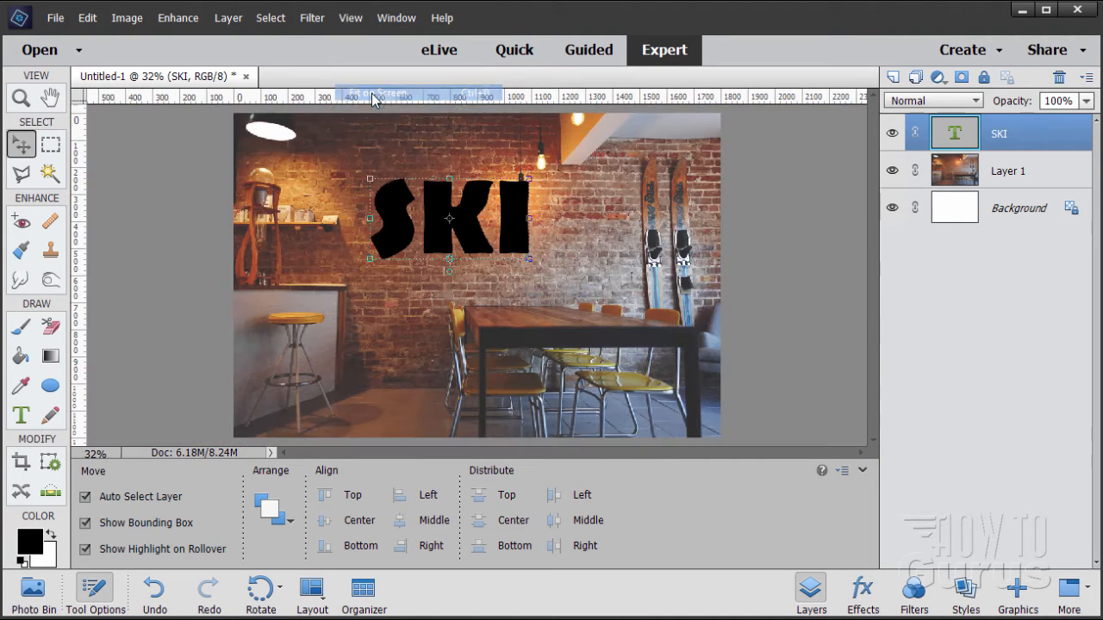
pyautogui.click(556, 237)
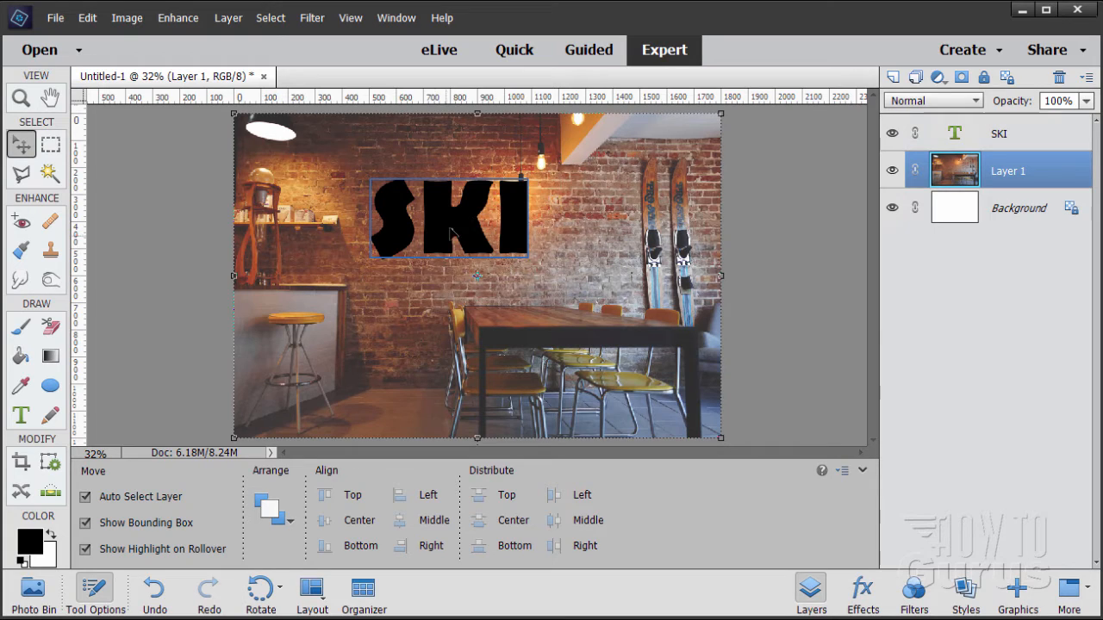
# Duplicate the SKI text layer and rename the copy SKI Outline
pyautogui.click(972, 134)
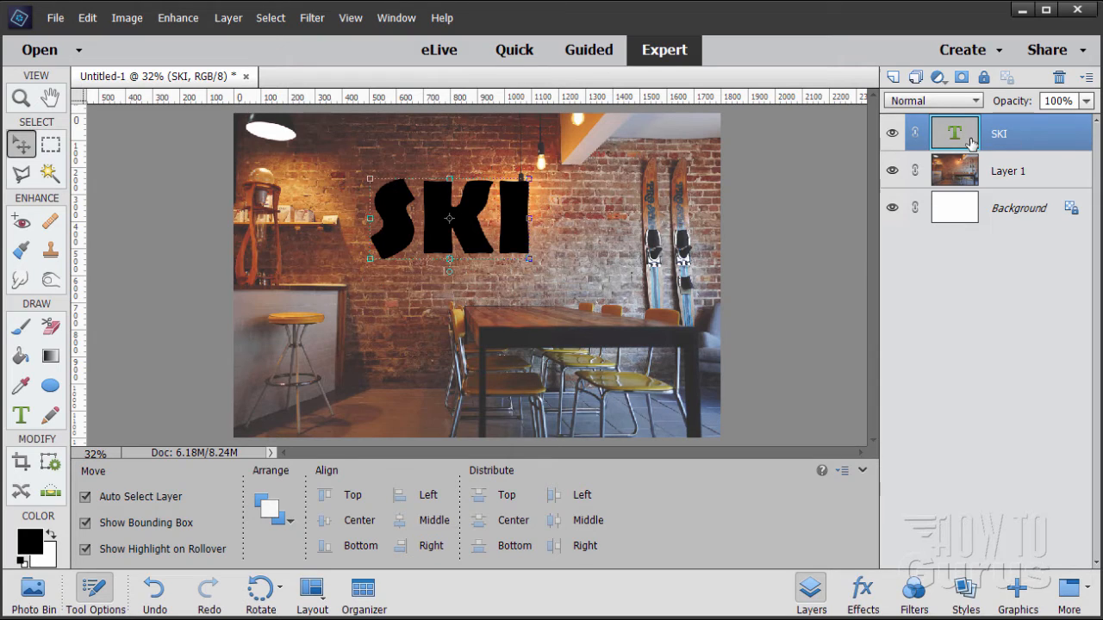
pyautogui.moveTo(957, 142); pyautogui.dragTo(894, 80)
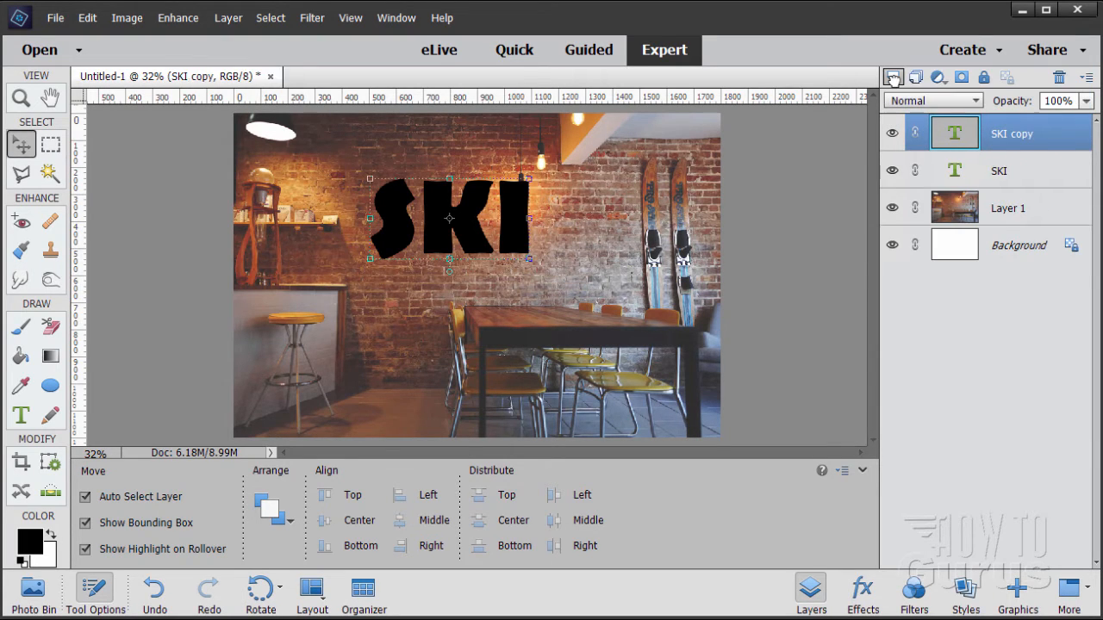
pyautogui.doubleClick(999, 136)
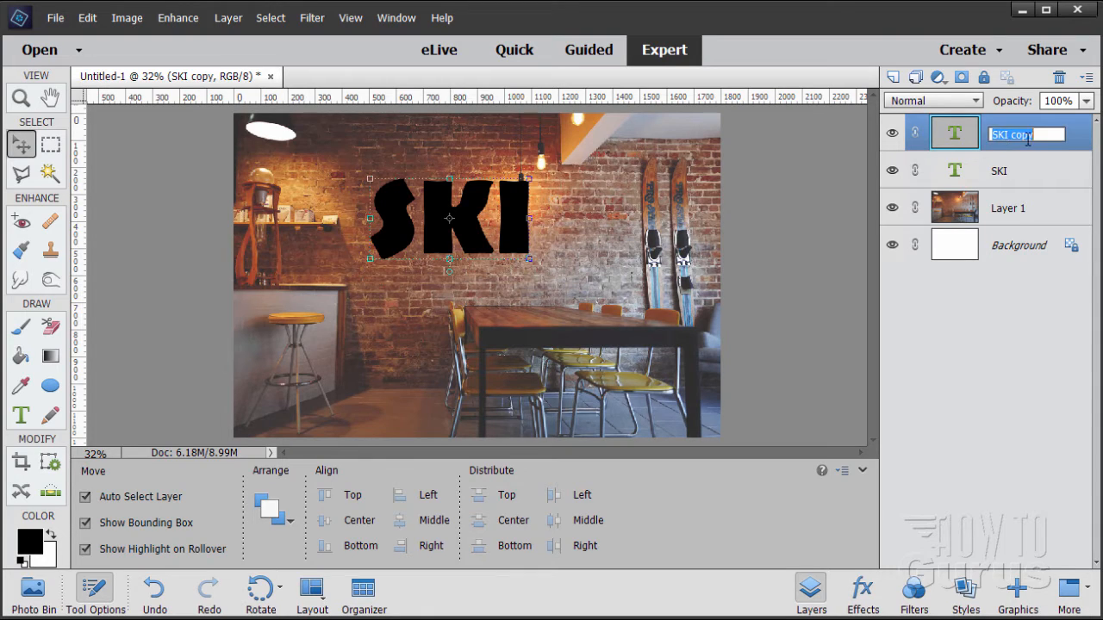
pyautogui.click(1041, 134)
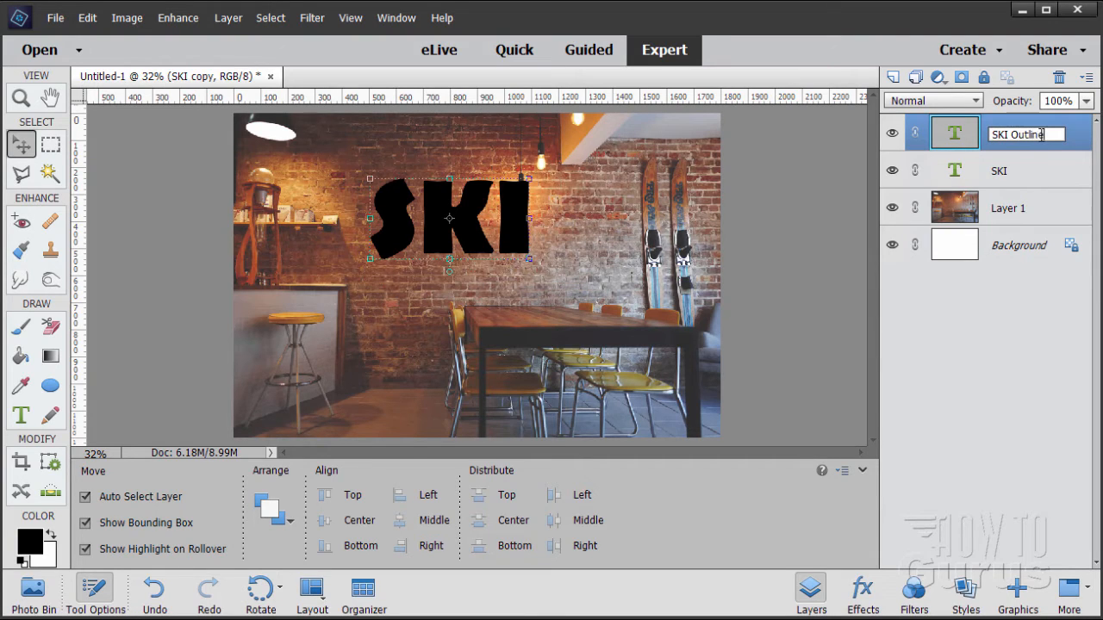
pyautogui.write('Outline')
pyautogui.press('Return')
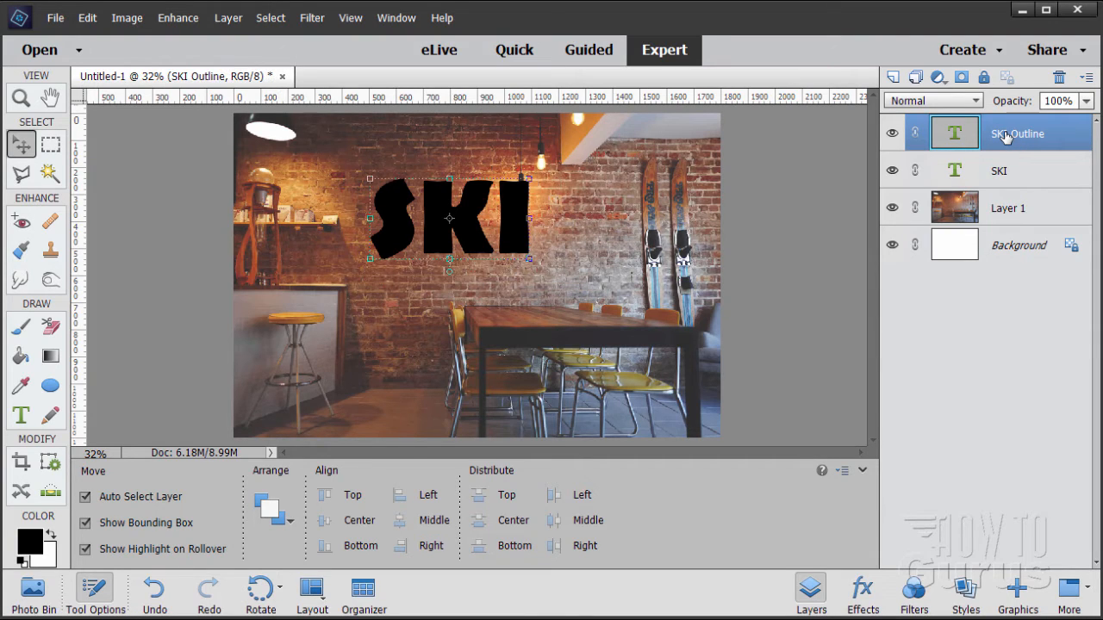
# Simplify the SKI Outline layer and hide the original SKI text layer
pyautogui.rightClick(1004, 136)
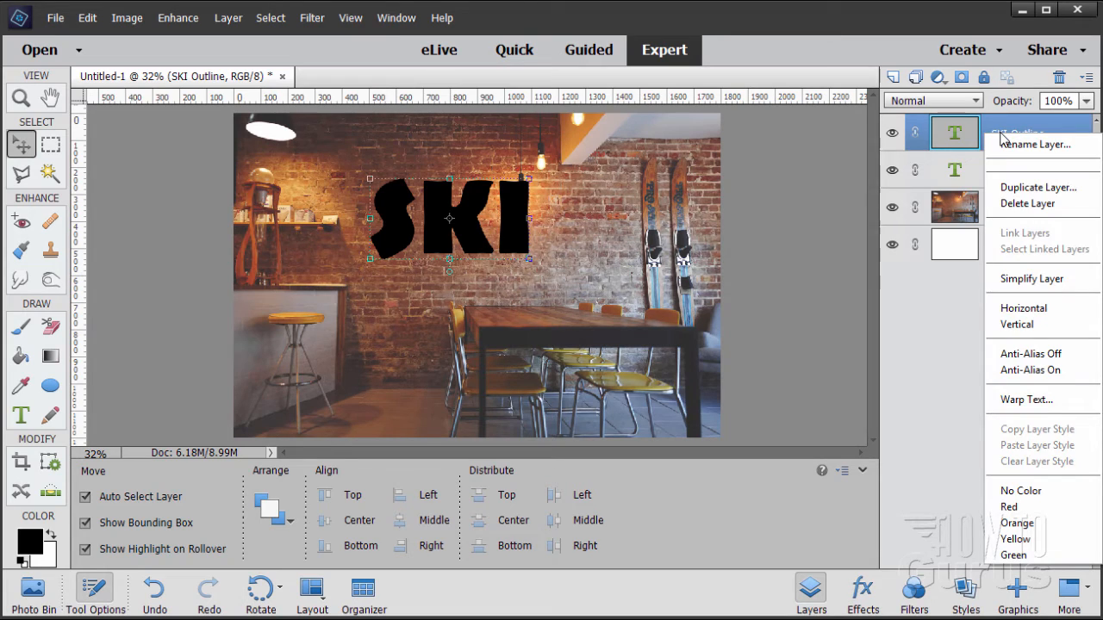
pyautogui.click(1032, 278)
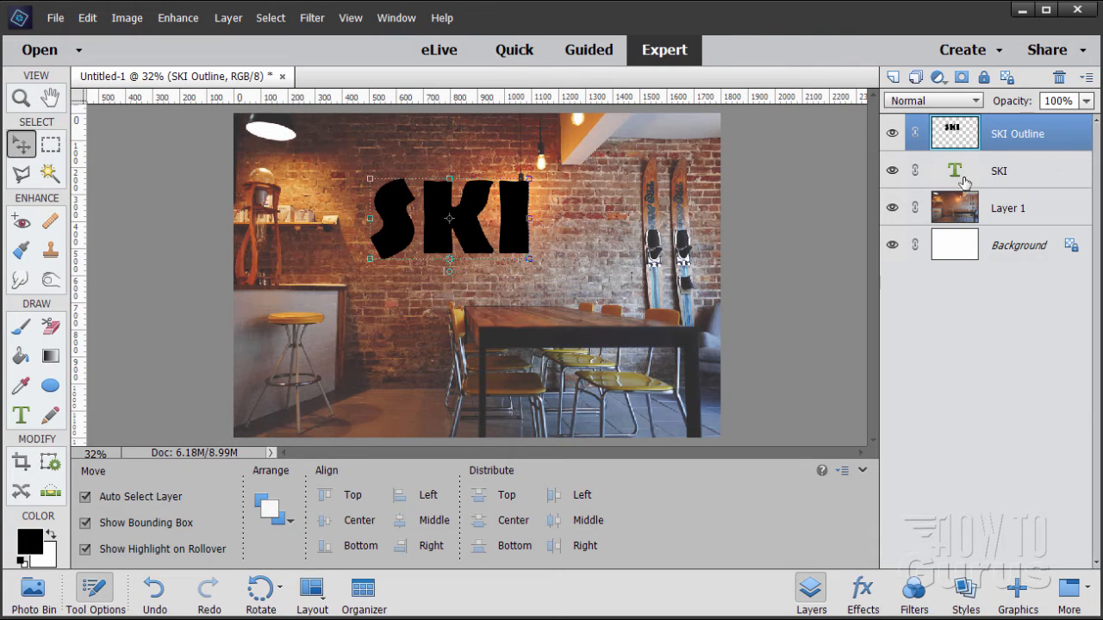
pyautogui.click(894, 171)
# Add a new empty layer above SKI Outline and open the Fibers render filter for it
pyautogui.click(893, 77)
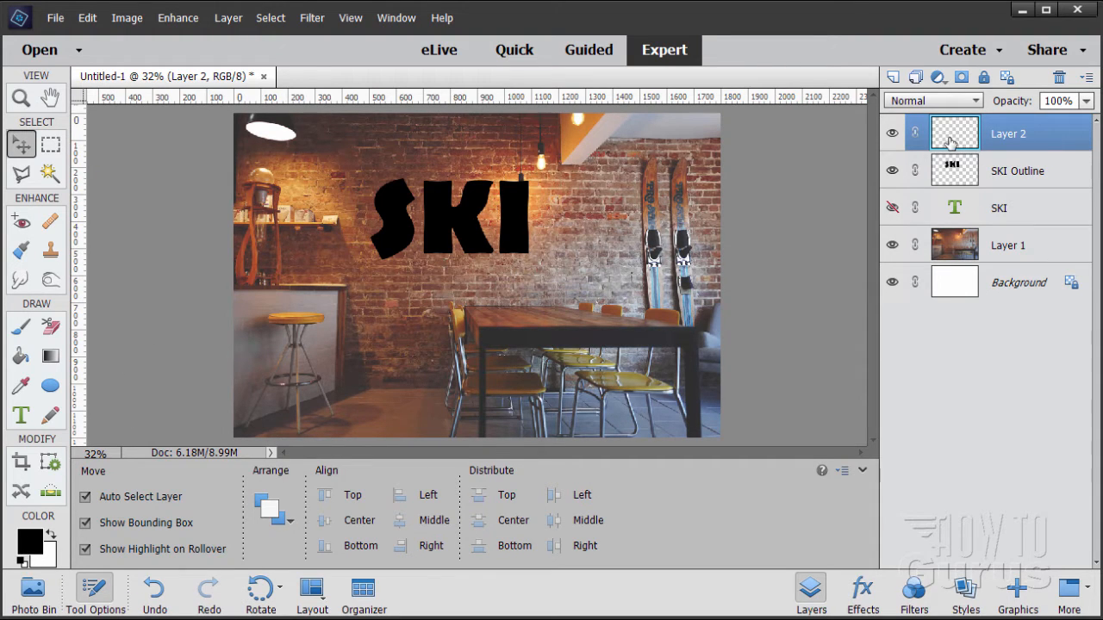
pyautogui.click(313, 19)
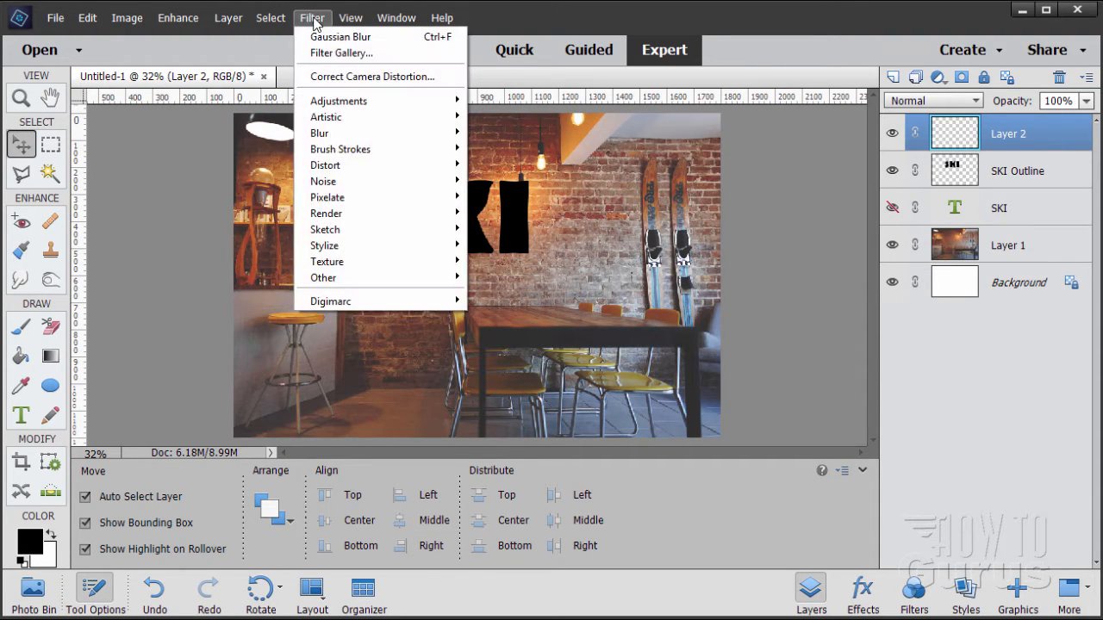
pyautogui.moveTo(360, 219)
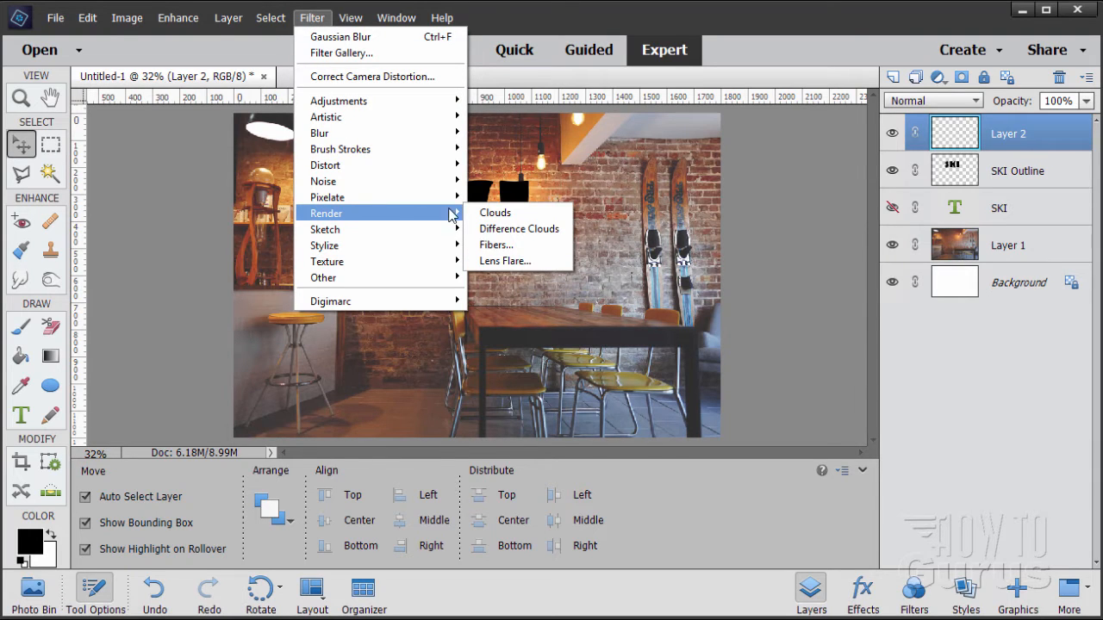
pyautogui.click(524, 245)
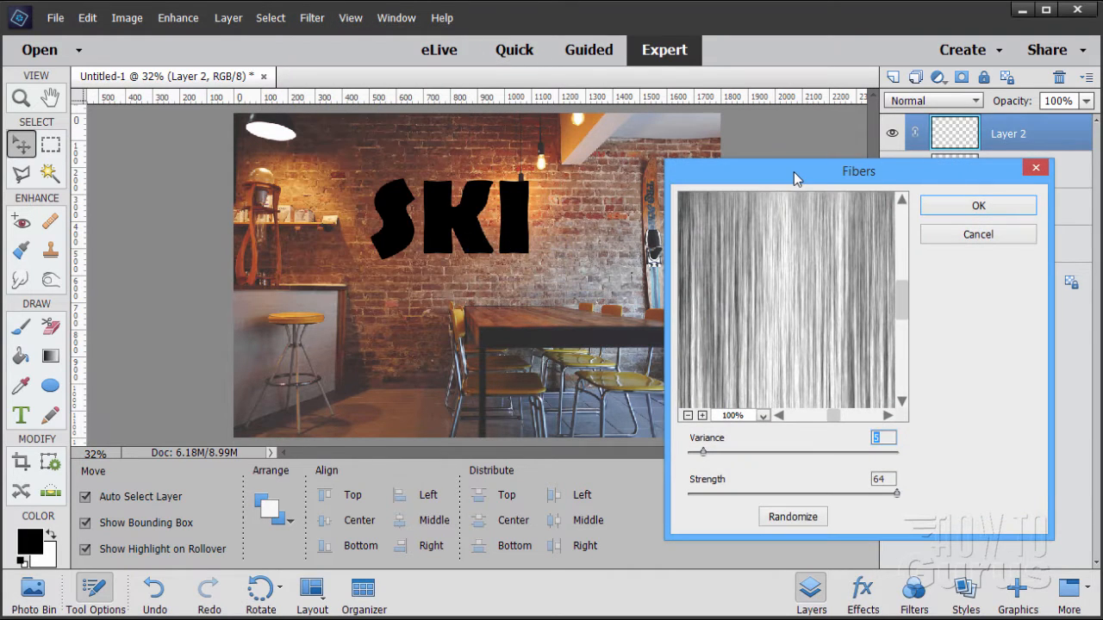
pyautogui.moveTo(796, 177); pyautogui.dragTo(553, 174)
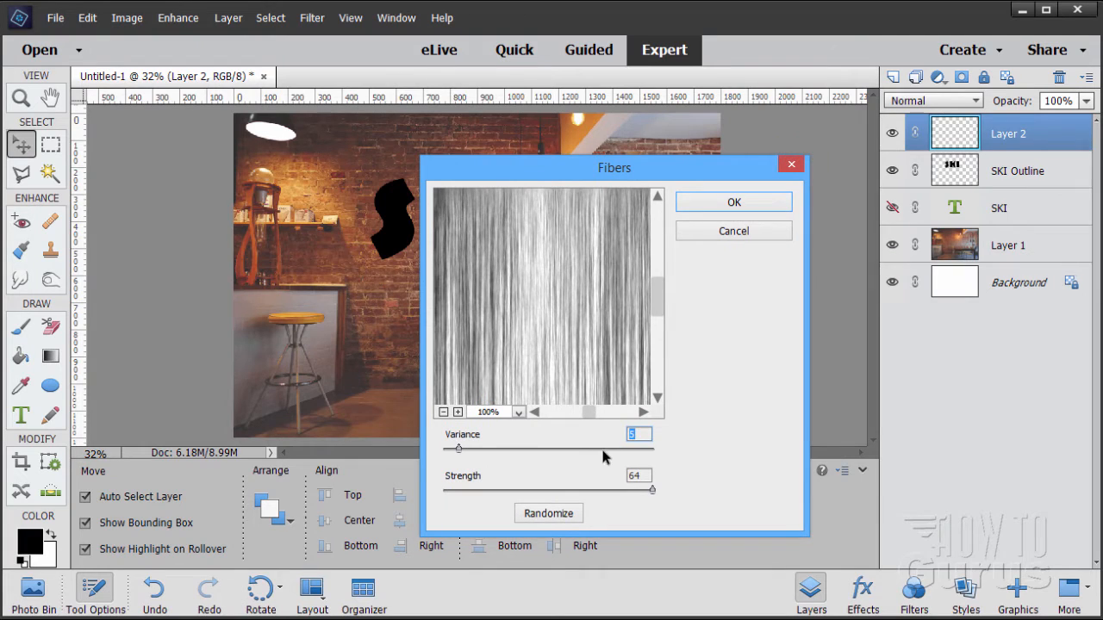
# Preview Fibers with variance 16 and with strength 3, and apply the filter with variance 5 and strength 64
pyautogui.click(648, 434)
pyautogui.moveTo(461, 452); pyautogui.dragTo(497, 452)
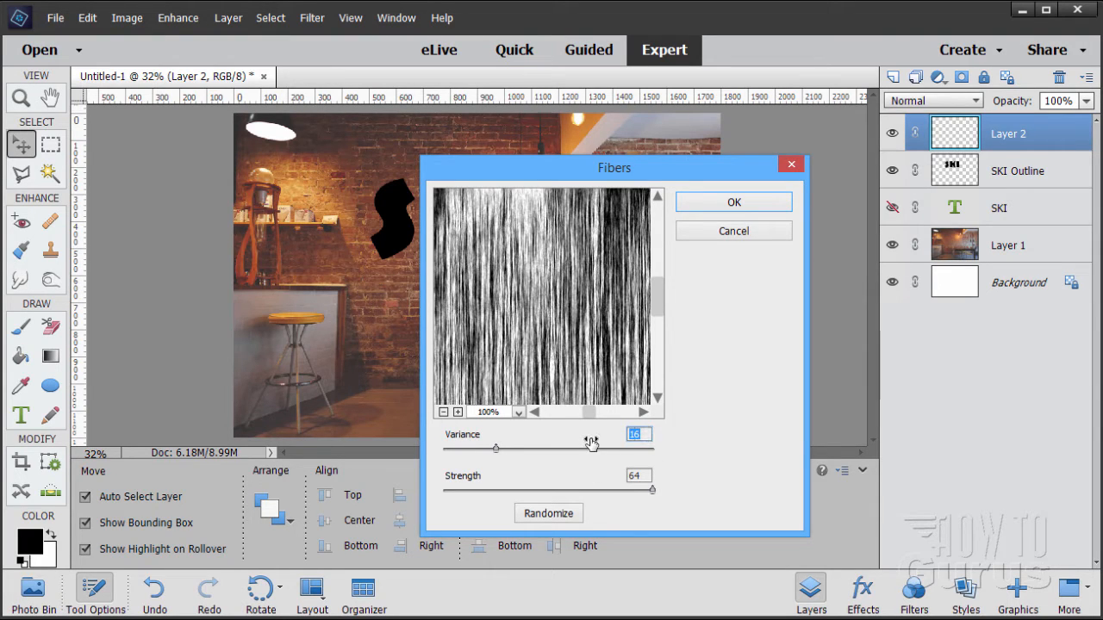
pyautogui.write('5')
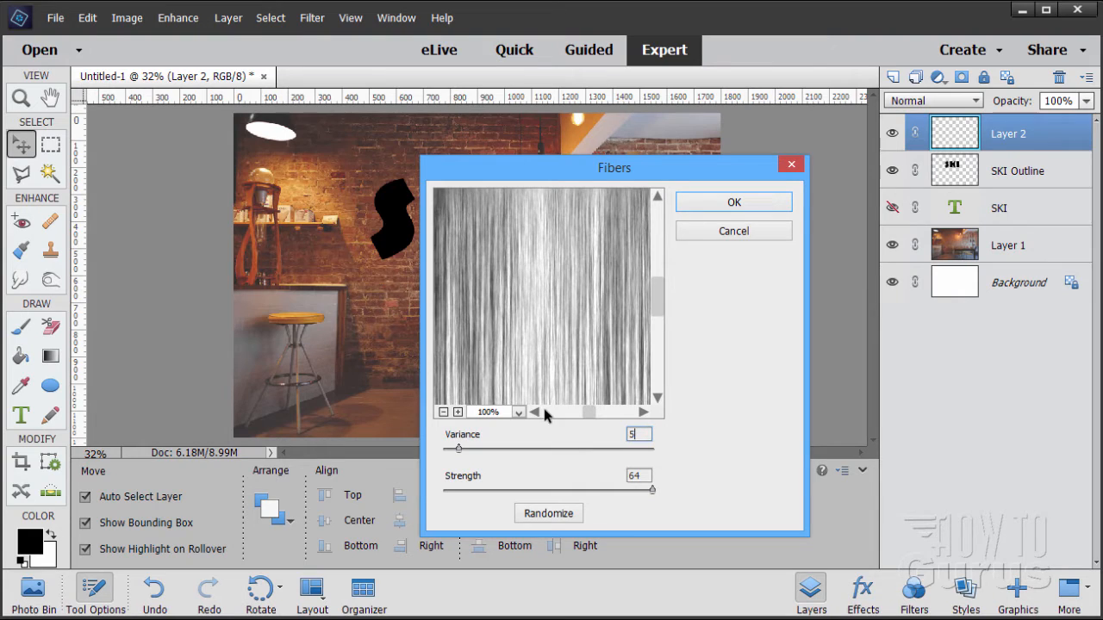
pyautogui.press('Tab')
pyautogui.write('3')
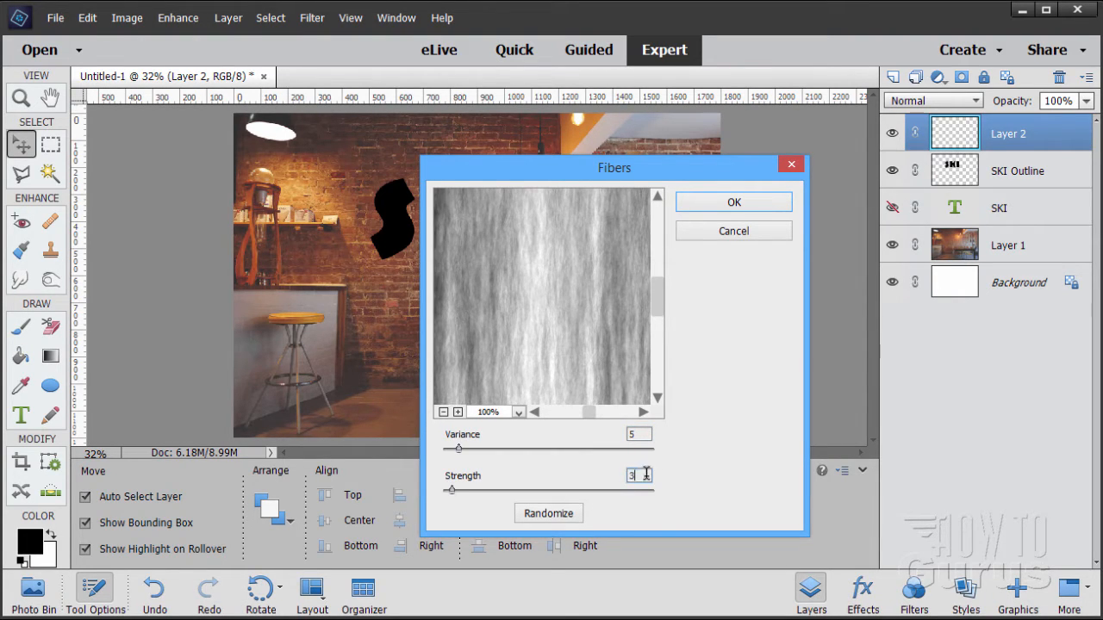
pyautogui.write('64')
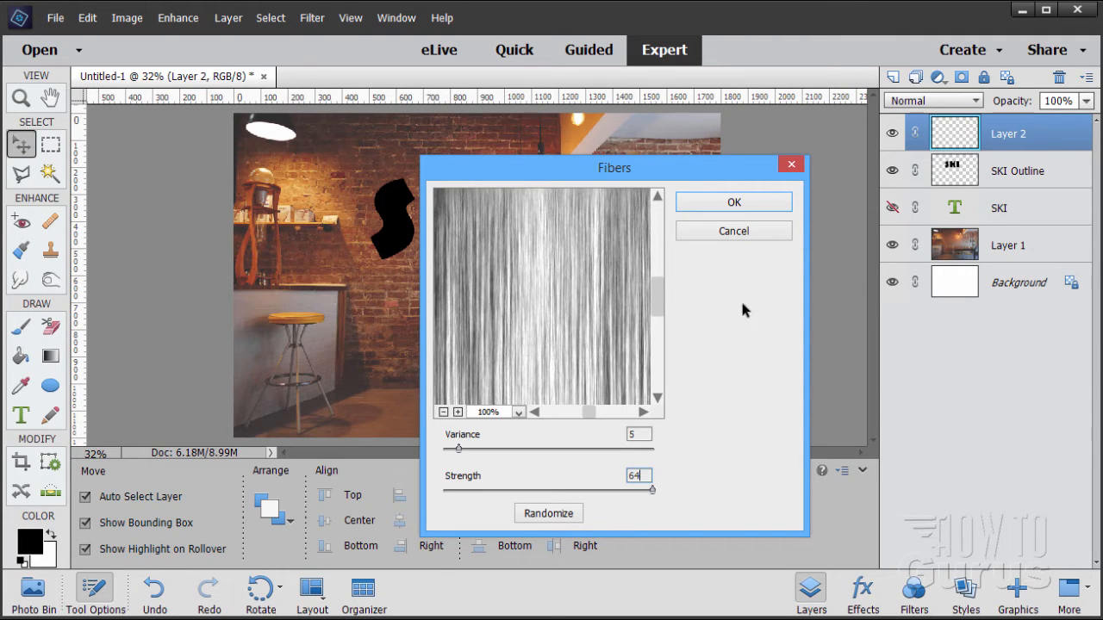
pyautogui.click(733, 204)
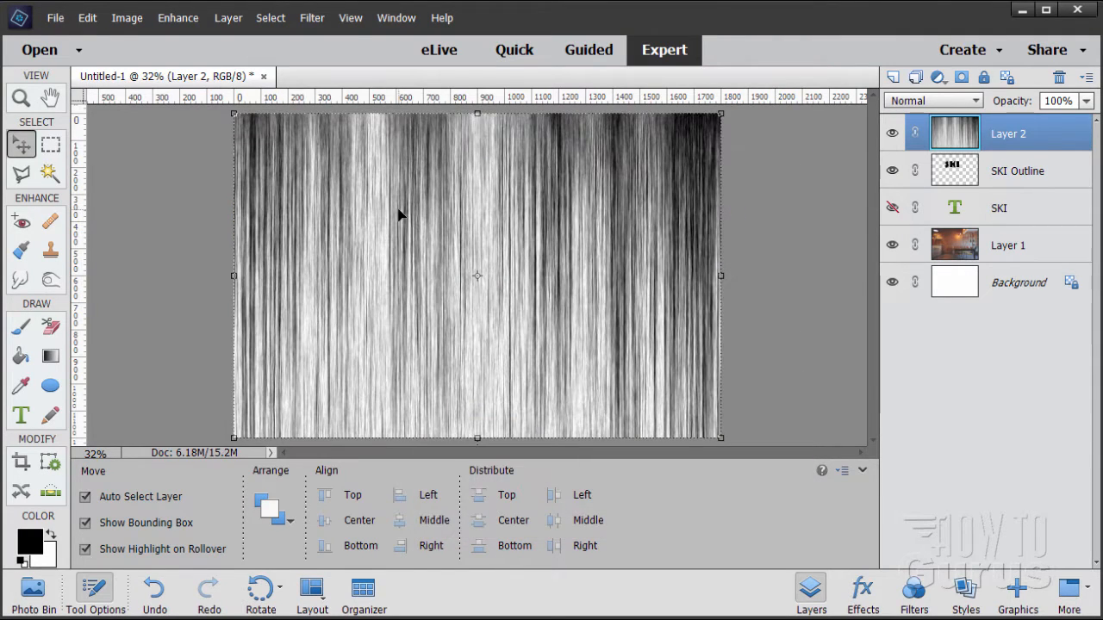
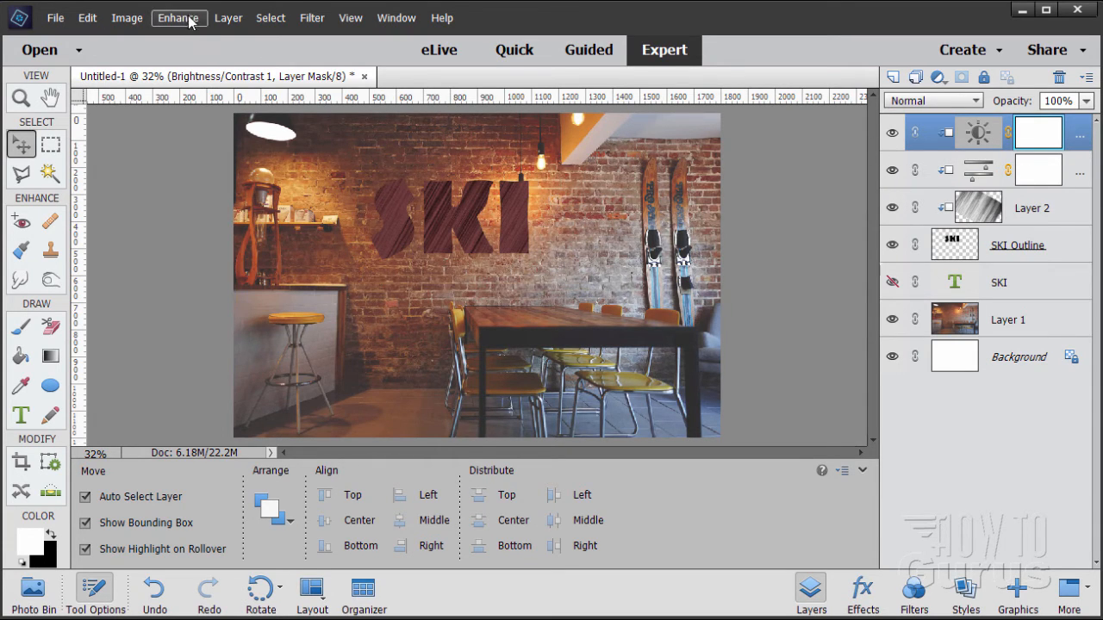
# Add a Photo Filter adjustment layer clipped to the previous layer, using Warming Filter (85) at 50% density
pyautogui.click(228, 17)
pyautogui.moveTo(300, 149)
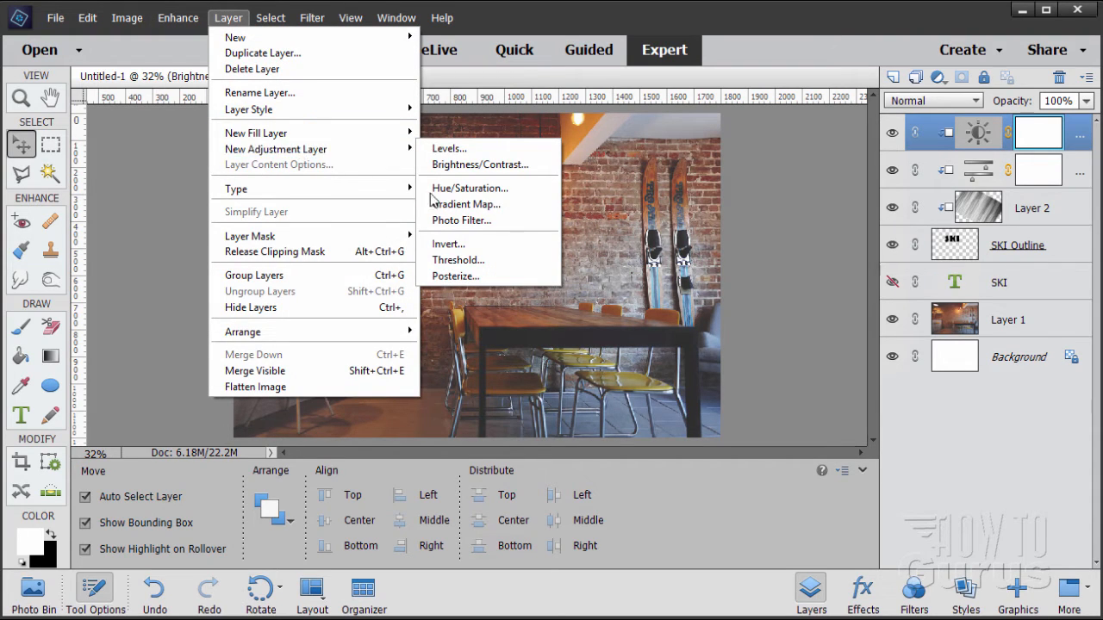
pyautogui.click(445, 220)
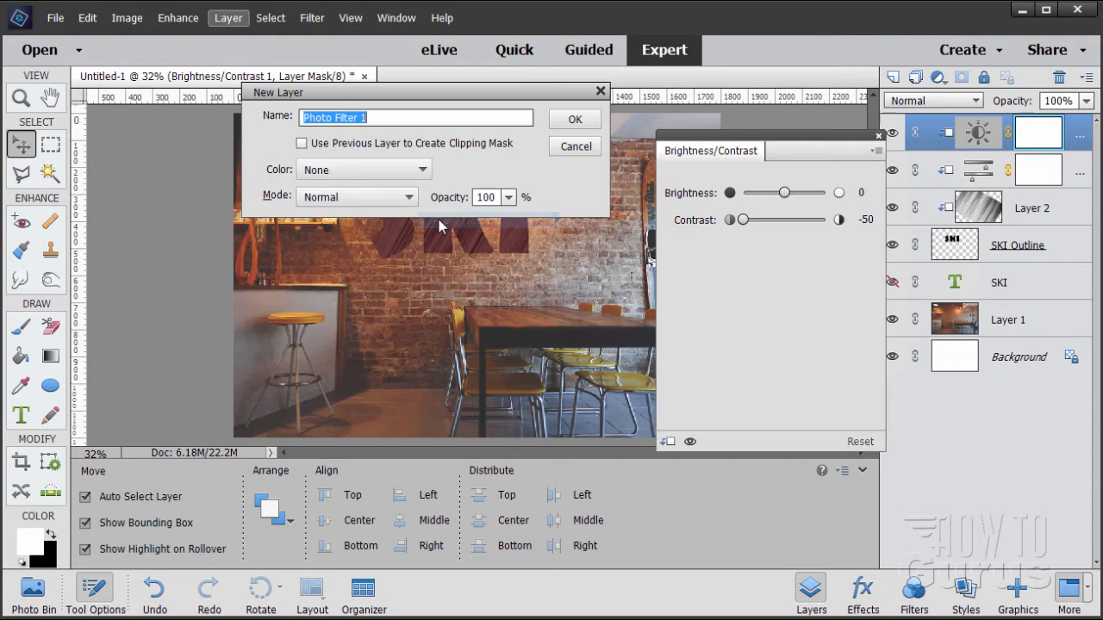
pyautogui.click(303, 143)
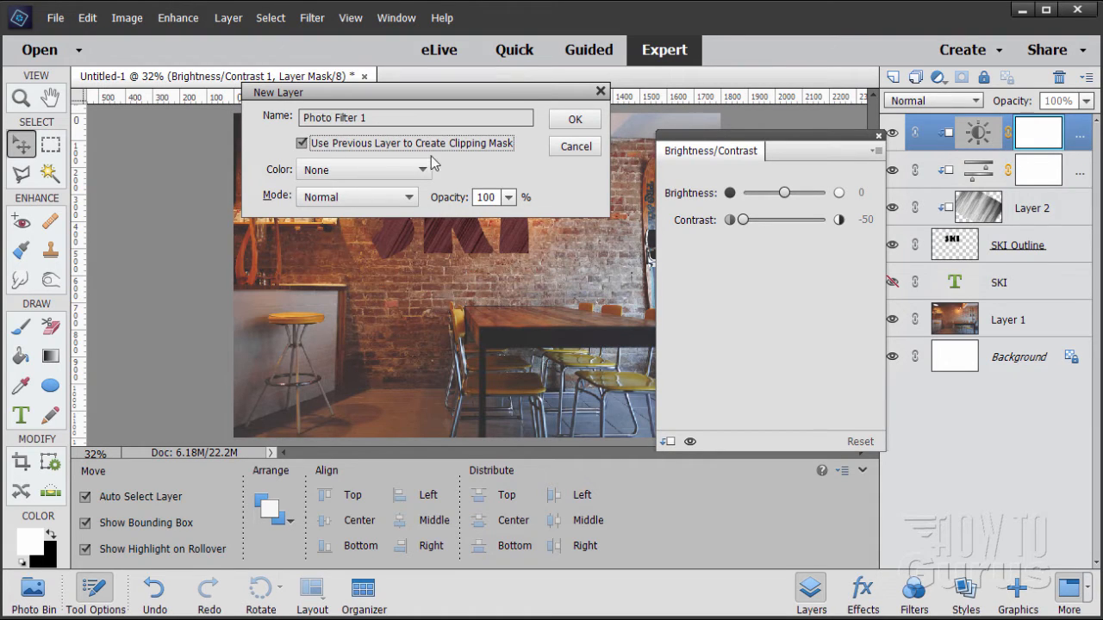
pyautogui.click(564, 118)
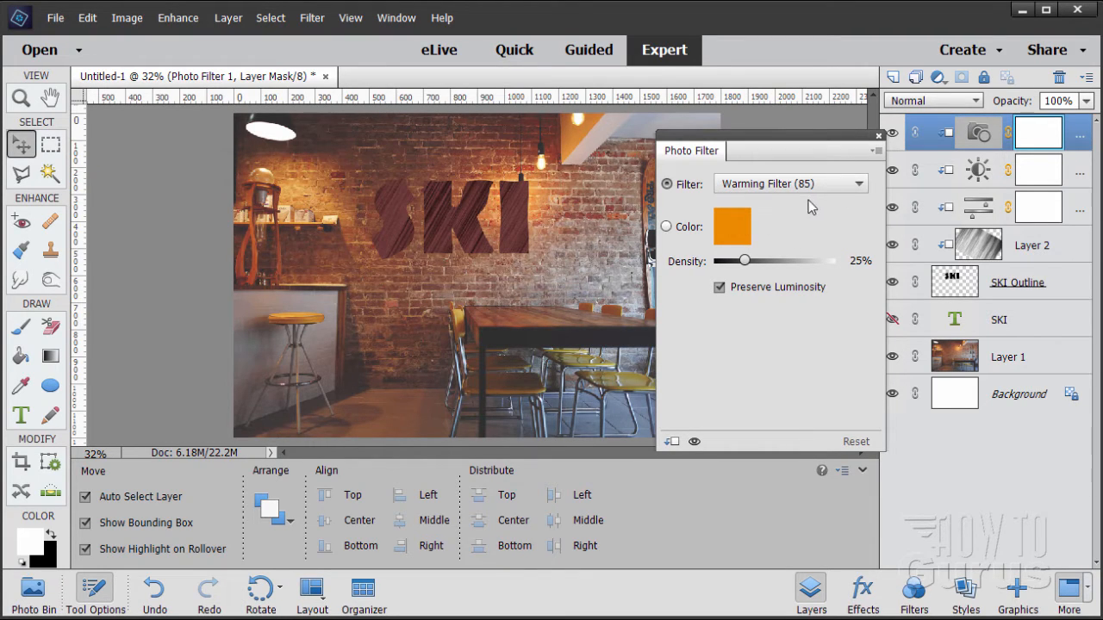
pyautogui.click(861, 262)
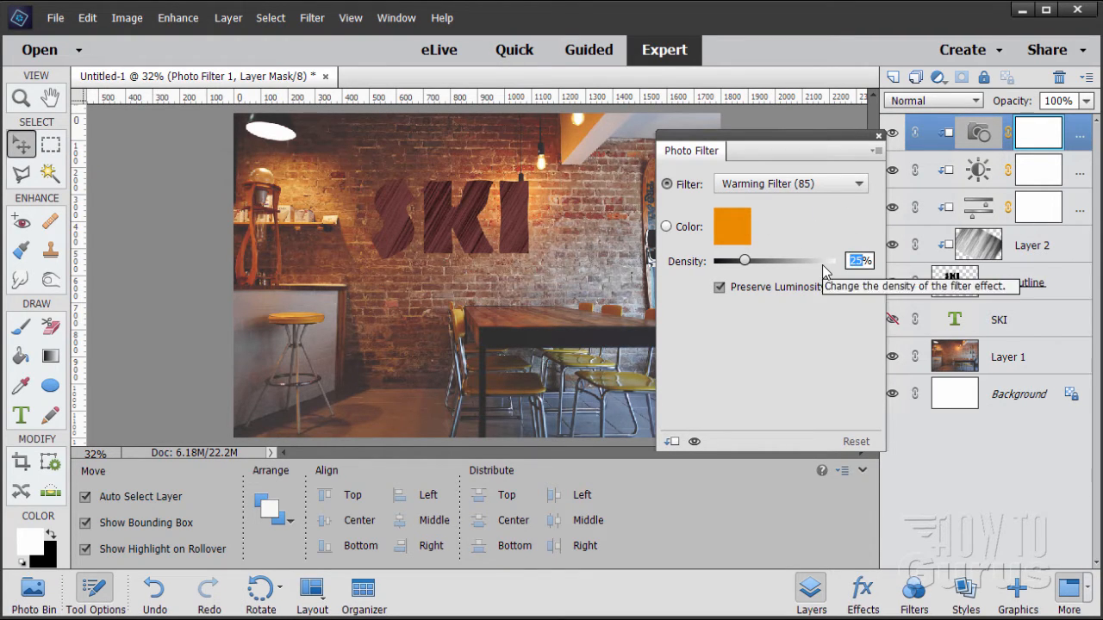
pyautogui.write('50')
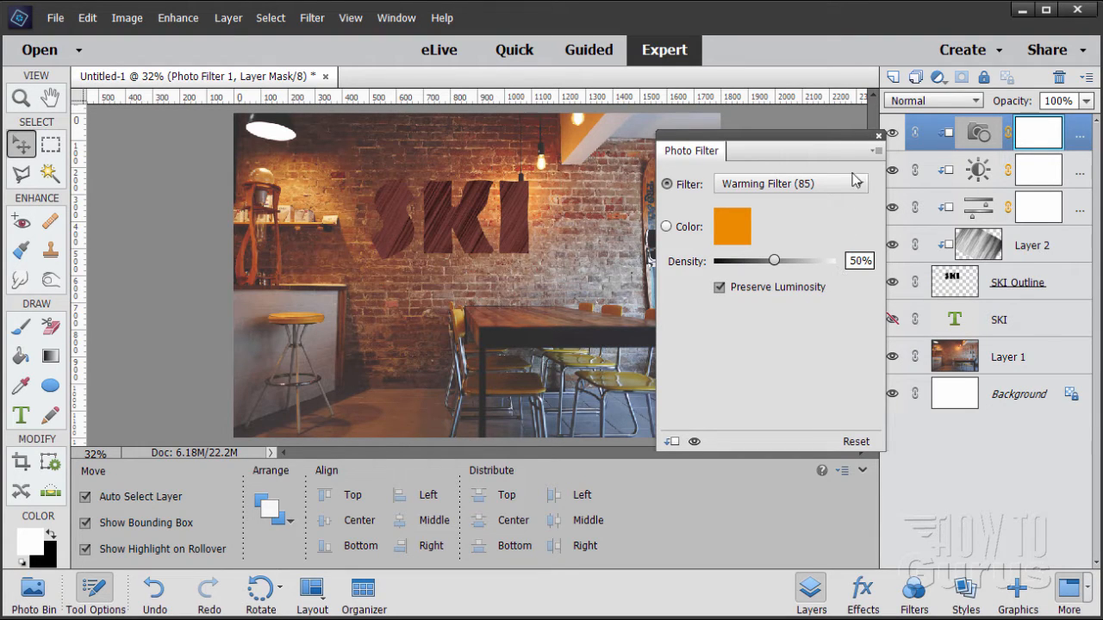
pyautogui.click(879, 136)
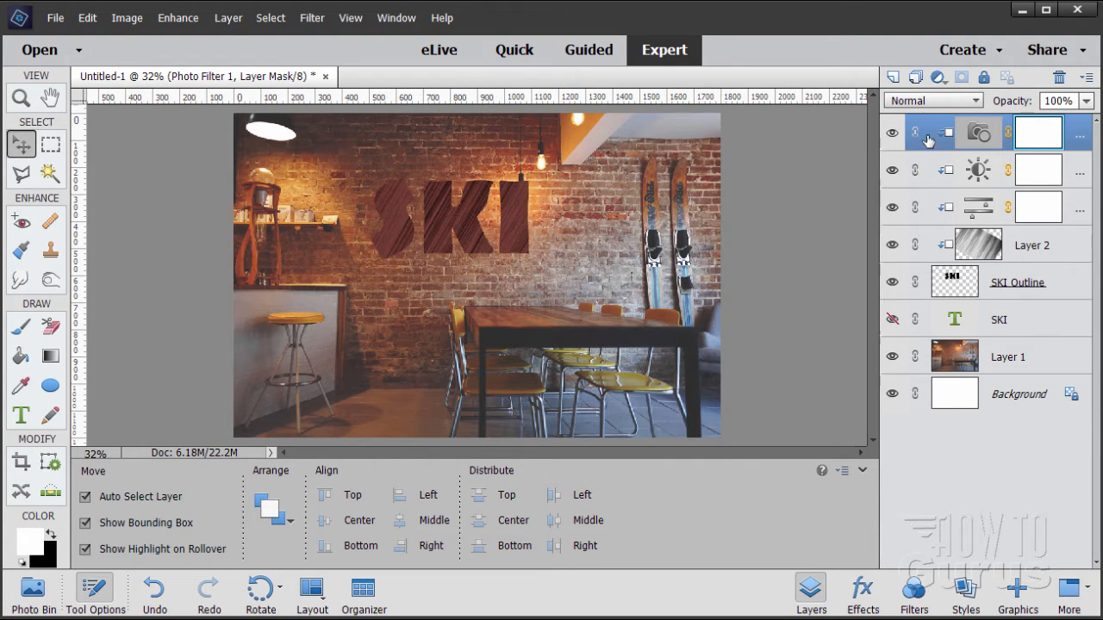
# Compare the letters with and without the Photo Filter layer by toggling its visibility, leaving it visible
pyautogui.click(893, 135)
pyautogui.click(894, 135)
pyautogui.click(894, 135)
pyautogui.click(894, 134)
pyautogui.click(893, 134)
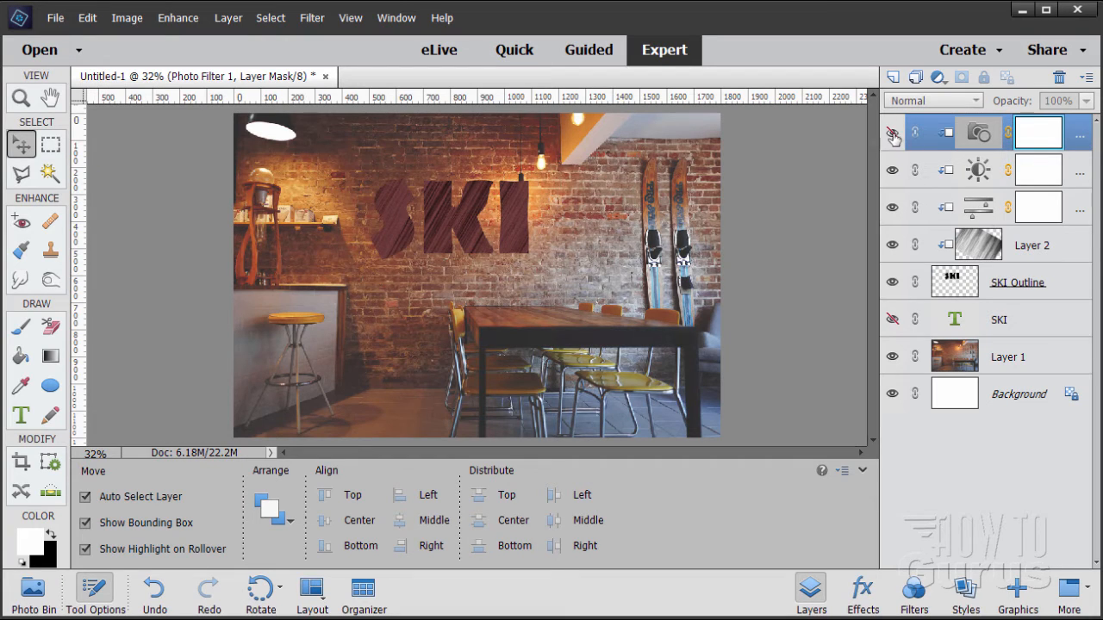
pyautogui.click(894, 135)
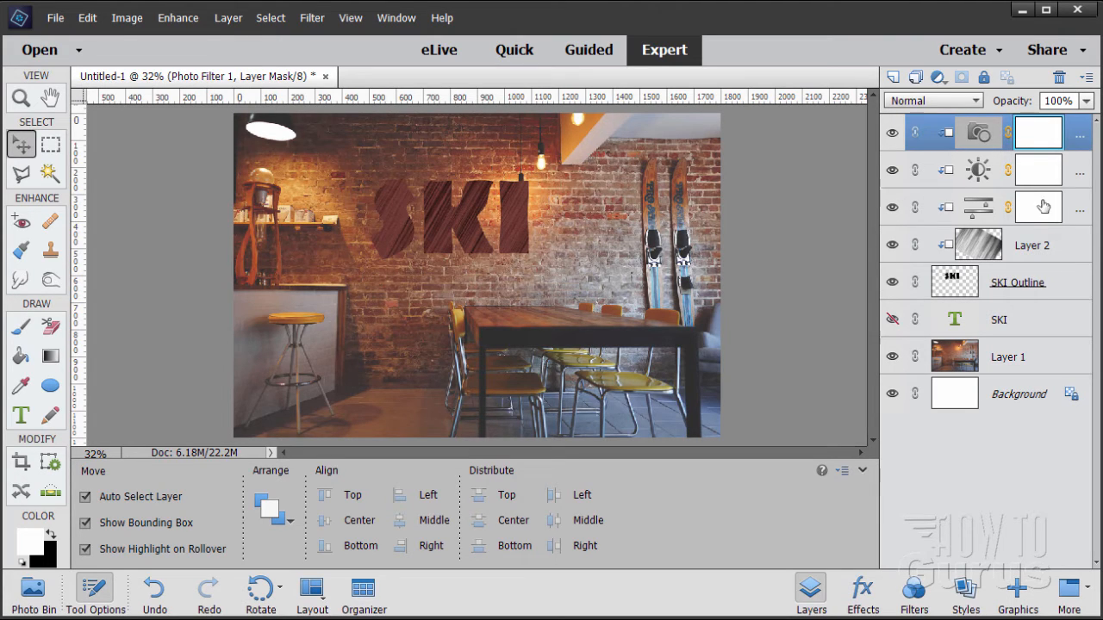
# Select the layers from the Photo Filter through SKI Outline, link them together, and unlink them again
pyautogui.keyDown('shift'); pyautogui.click(1052, 285); pyautogui.keyUp('shift')
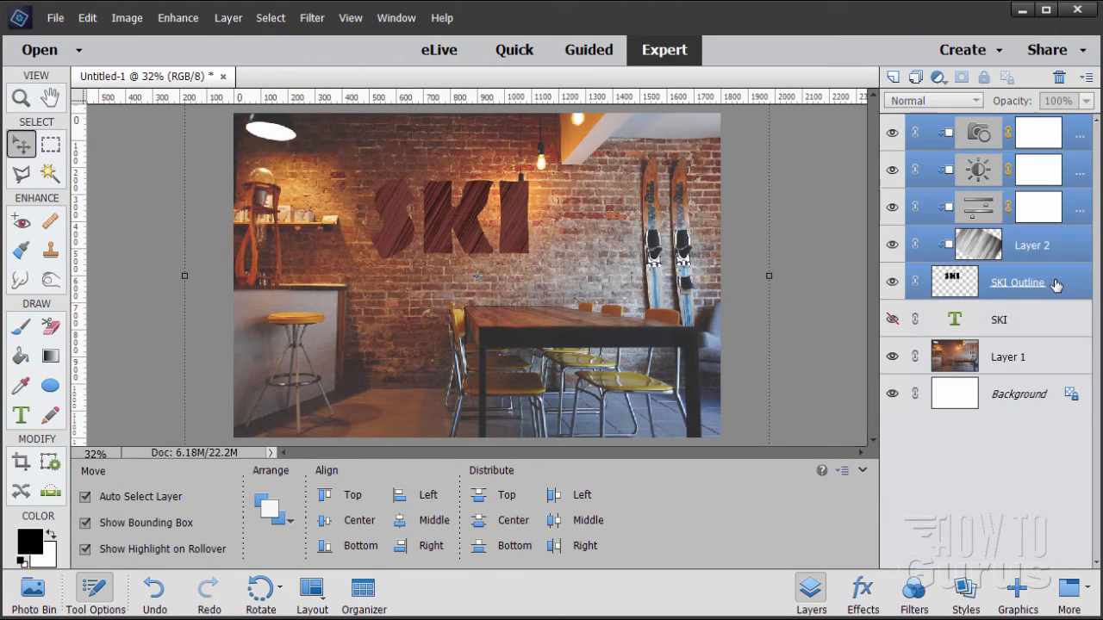
pyautogui.click(915, 132)
pyautogui.click(941, 133)
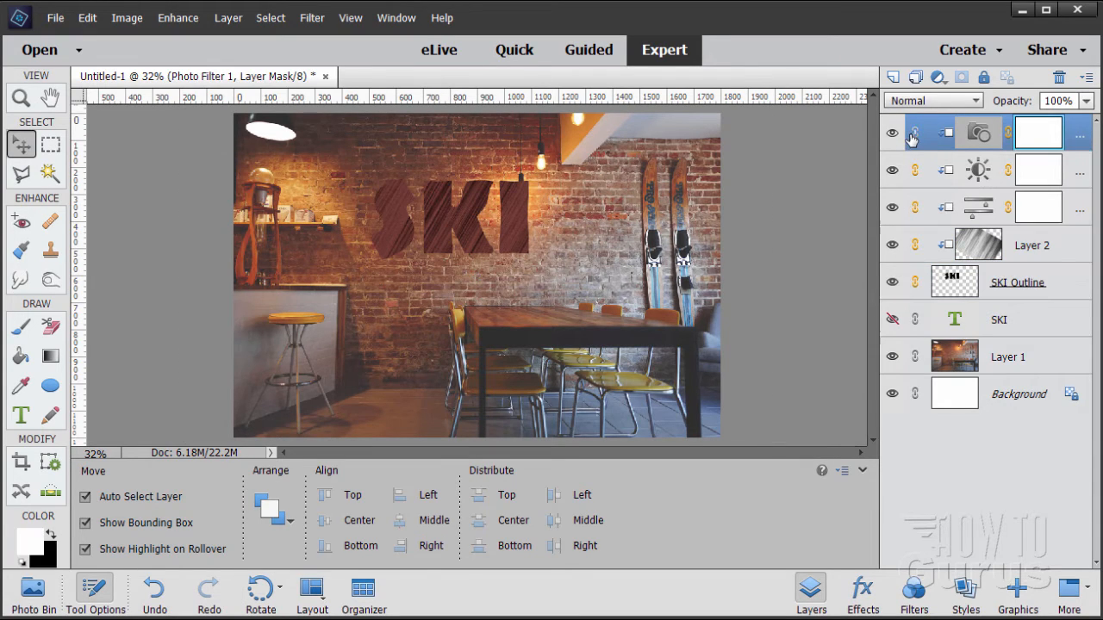
pyautogui.click(915, 207)
pyautogui.click(915, 245)
pyautogui.keyDown('shift'); pyautogui.click(1062, 293); pyautogui.keyUp('shift')
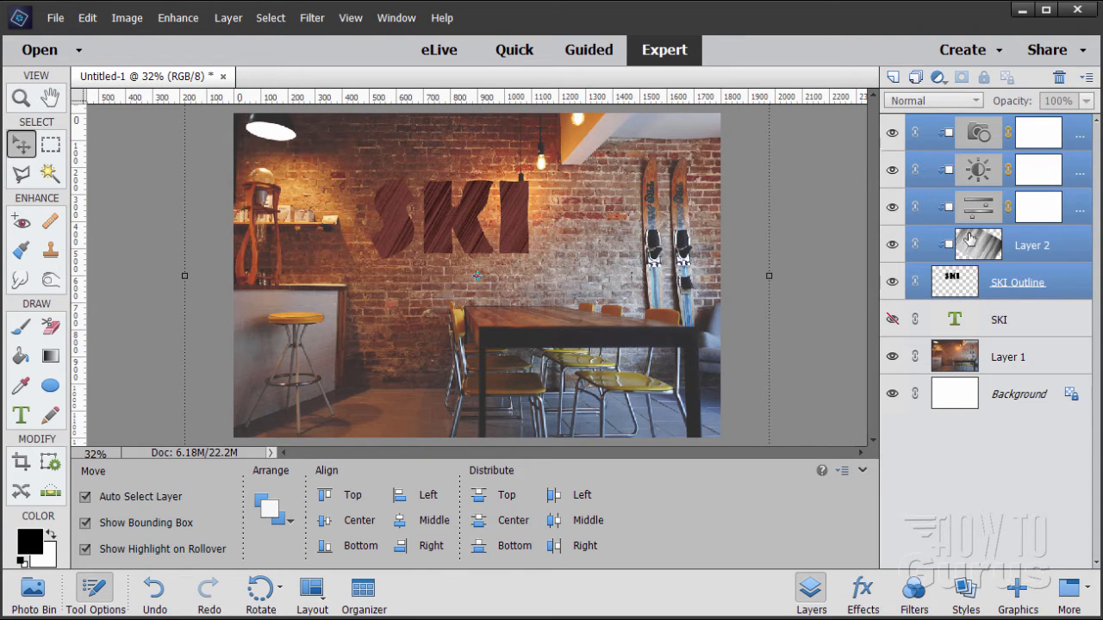
pyautogui.click(1068, 283)
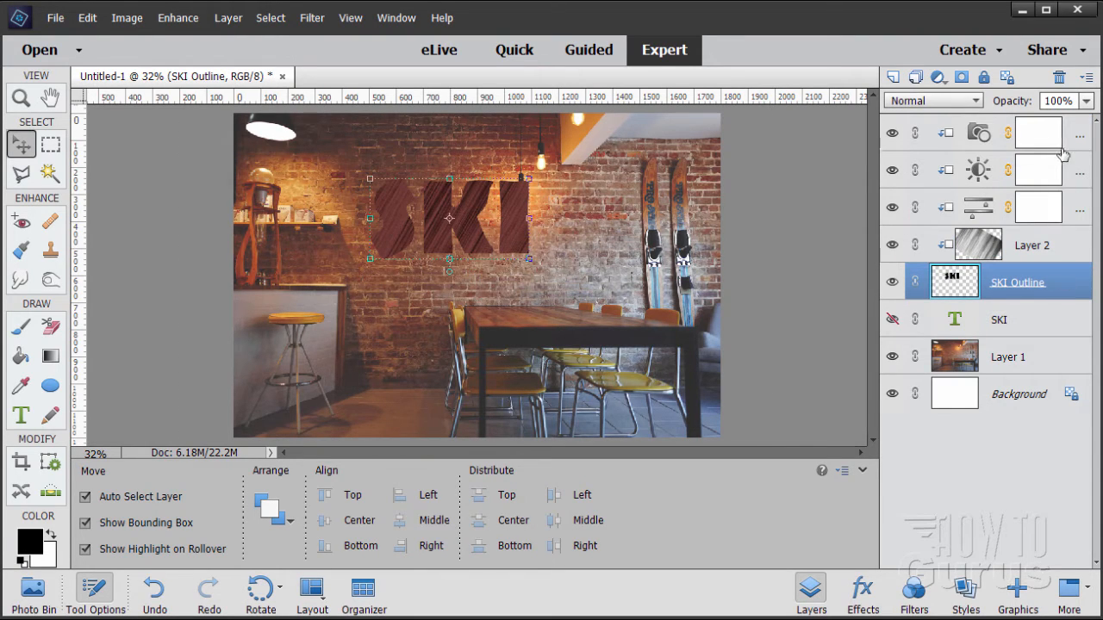
pyautogui.click(1075, 132)
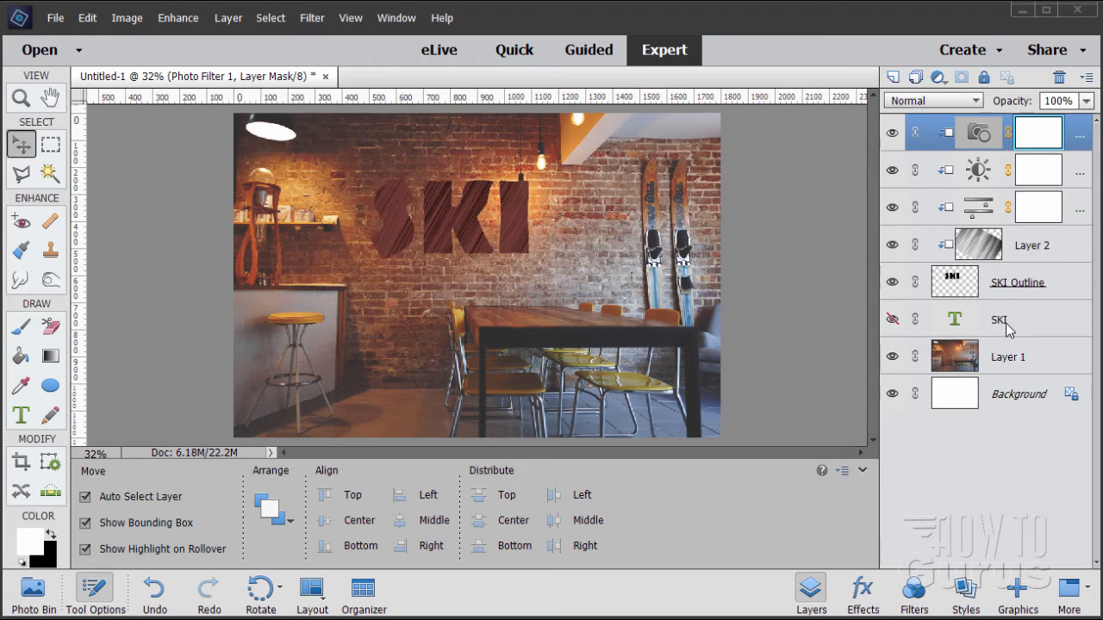
# Duplicate the original SKI text layer with only the copy left visible, and rename the copy SKI Text
pyautogui.click(893, 319)
pyautogui.click(979, 326)
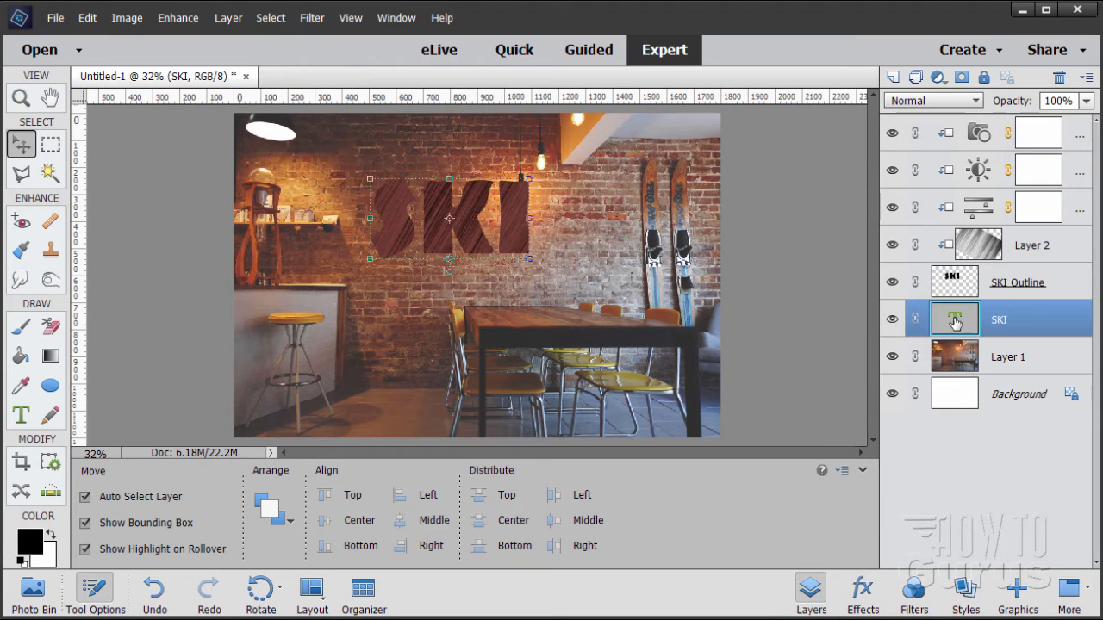
pyautogui.moveTo(976, 320); pyautogui.dragTo(894, 78)
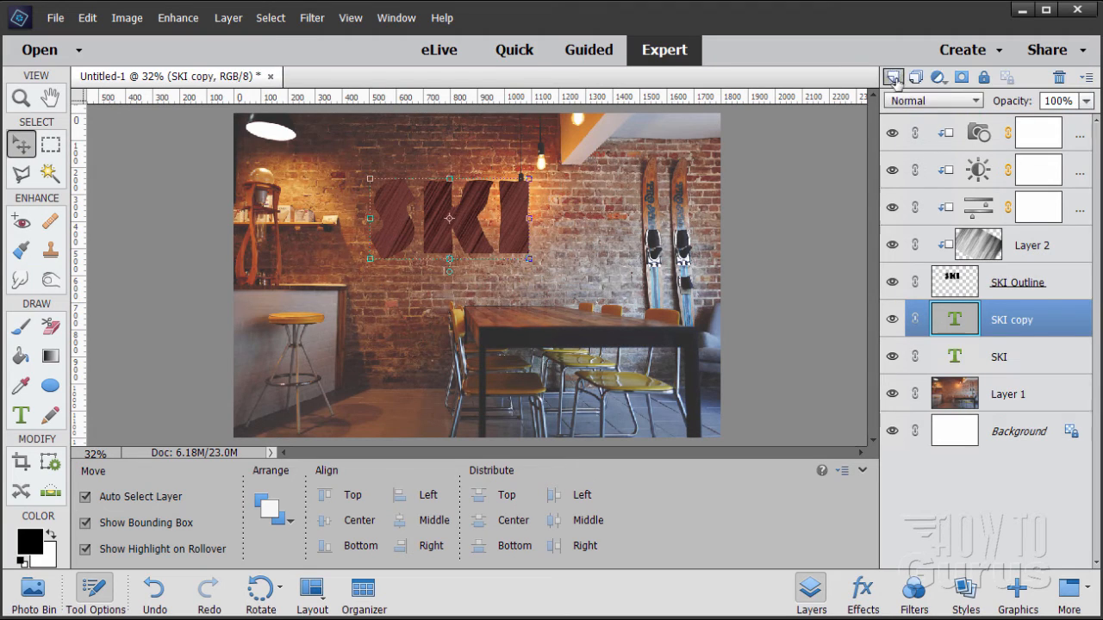
pyautogui.click(892, 358)
pyautogui.doubleClick(1004, 322)
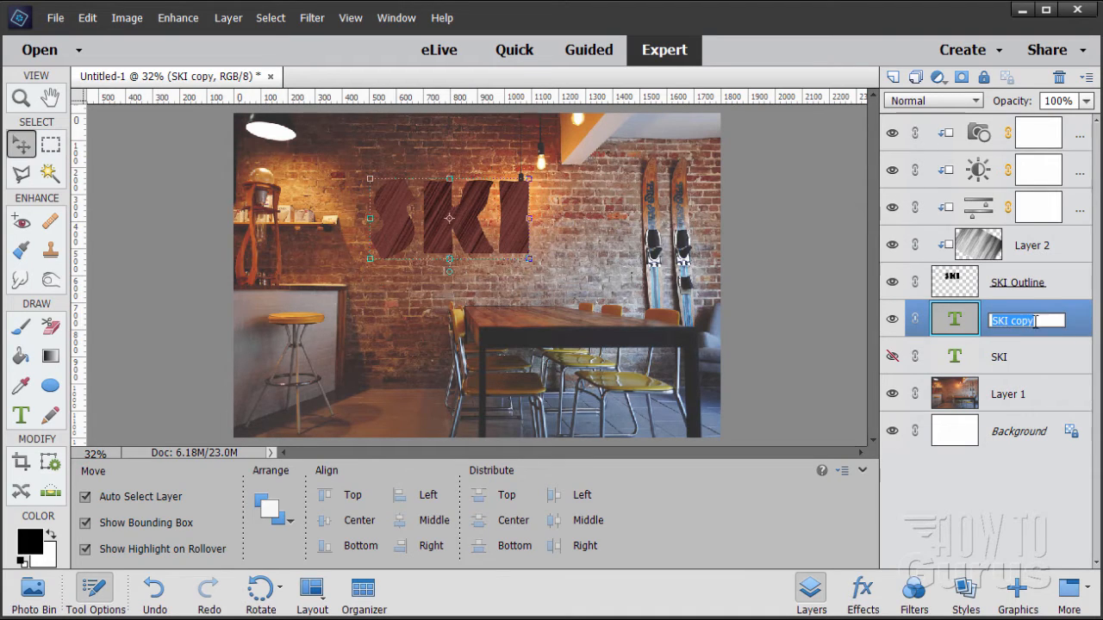
pyautogui.click(1036, 320)
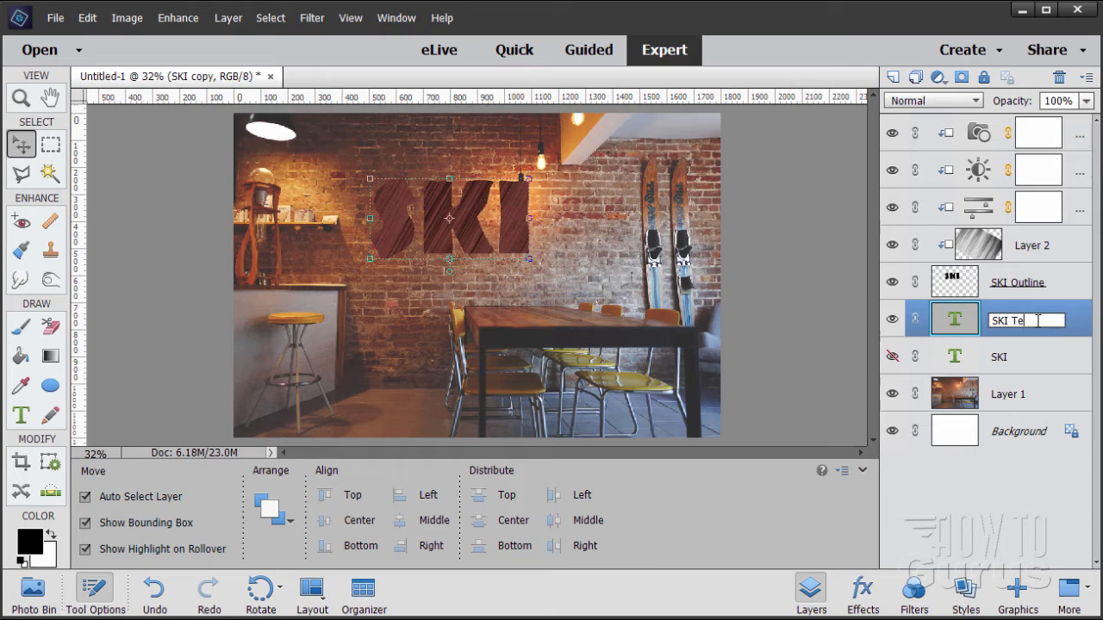
pyautogui.click(1014, 334)
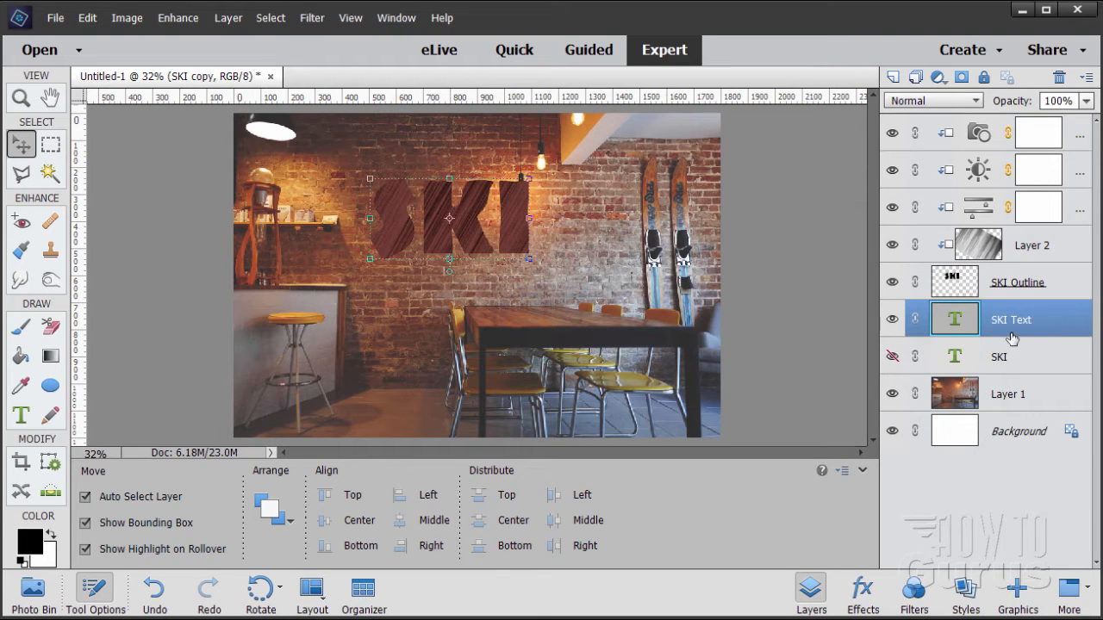
# Simplify the SKI Text layer and move it above the Photo Filter layer at the top of the layer stack
pyautogui.rightClick(1004, 324)
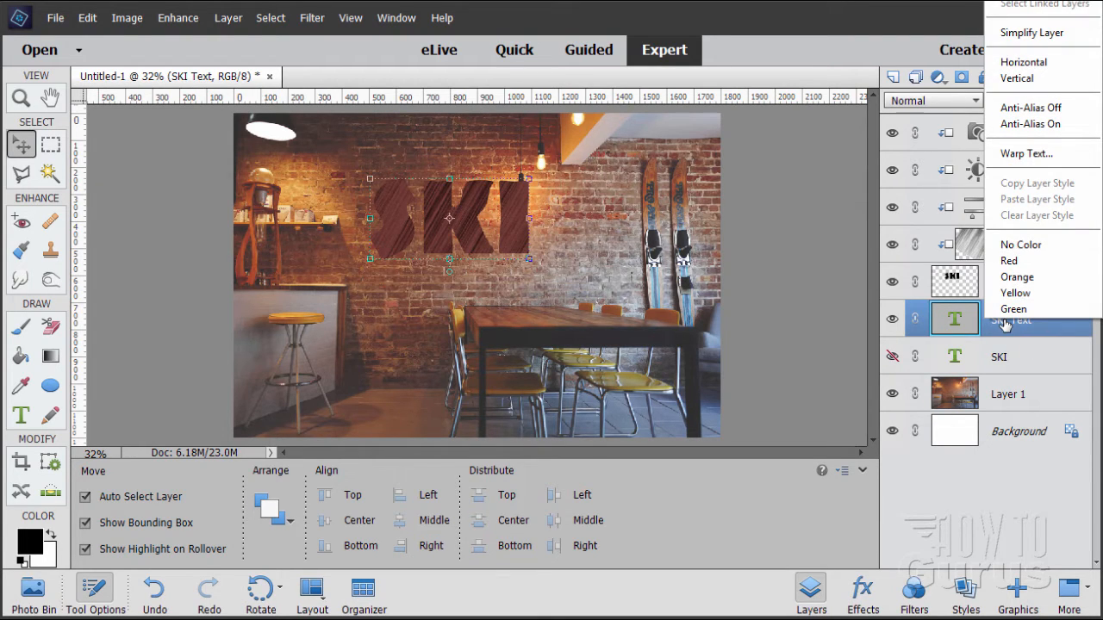
pyautogui.click(1029, 33)
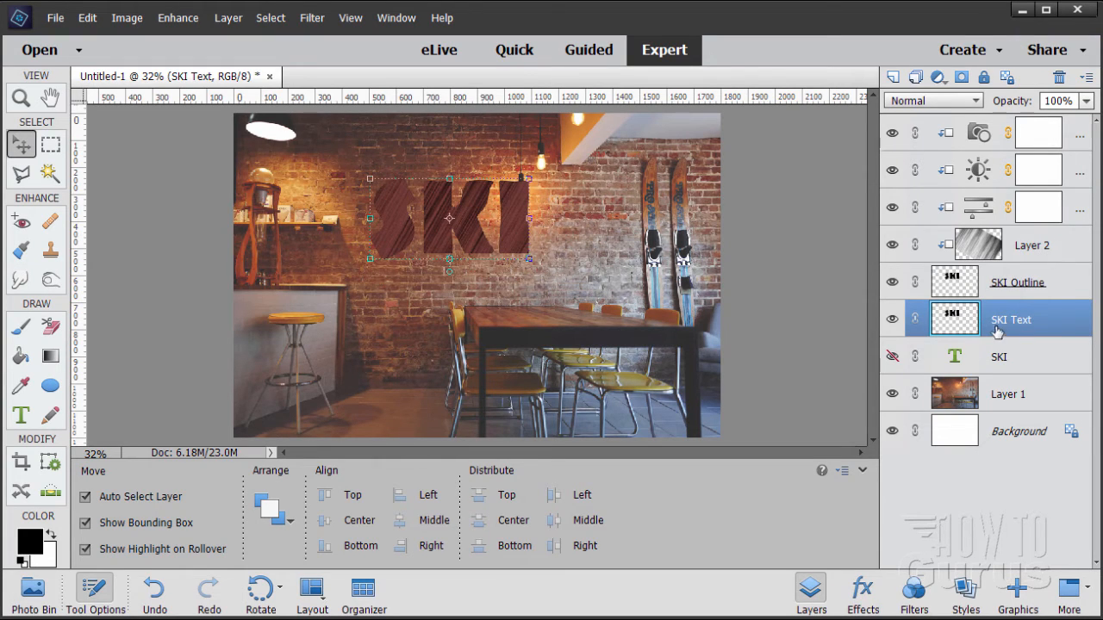
pyautogui.moveTo(996, 319); pyautogui.dragTo(961, 134)
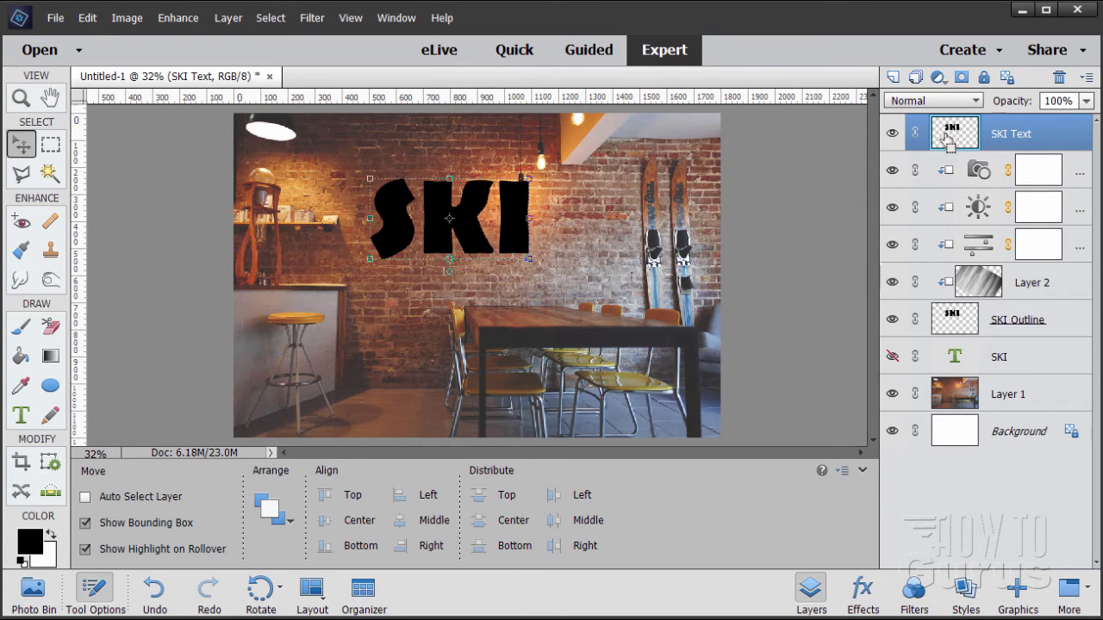
# Load the SKI Text letter shapes as a selection and contract it by 15 pixels
pyautogui.keyDown('ctrl'); pyautogui.click(950, 133); pyautogui.keyUp('ctrl')
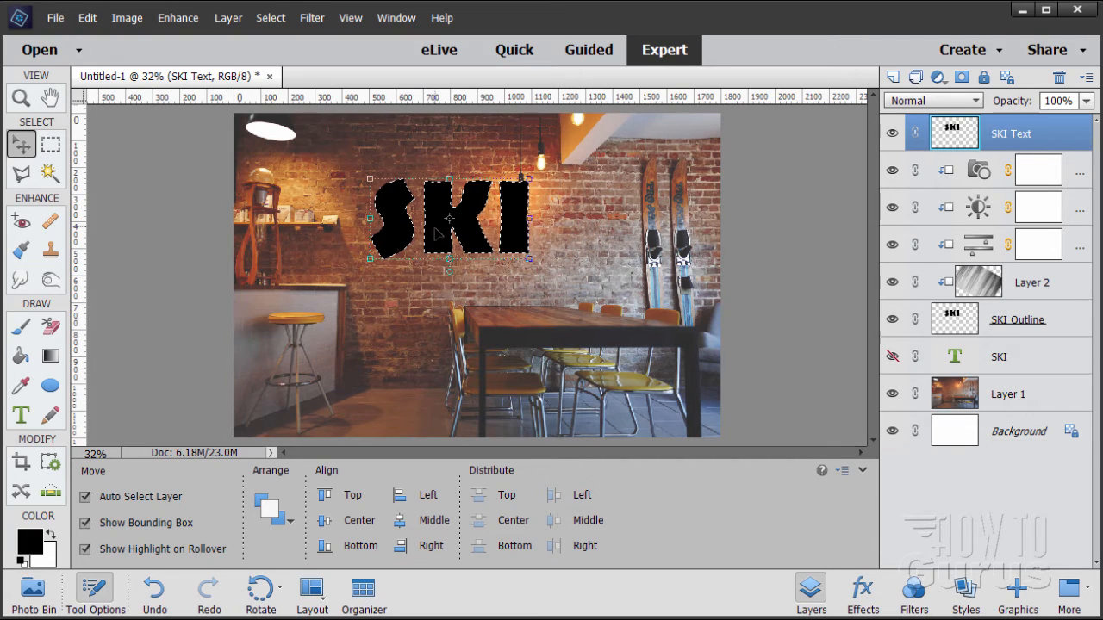
pyautogui.click(274, 19)
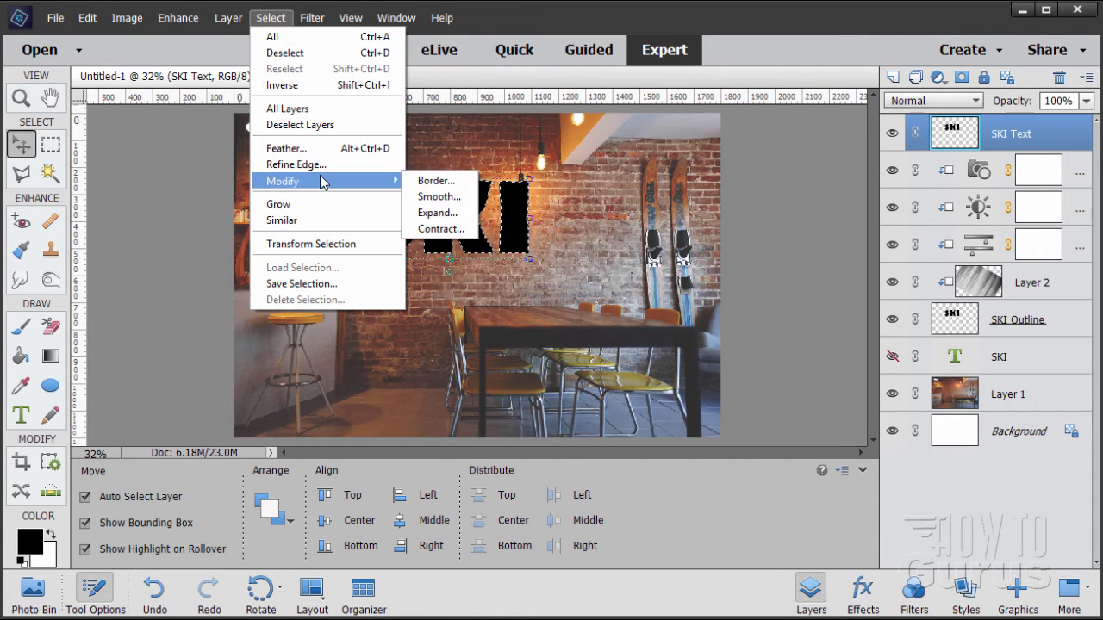
pyautogui.click(441, 228)
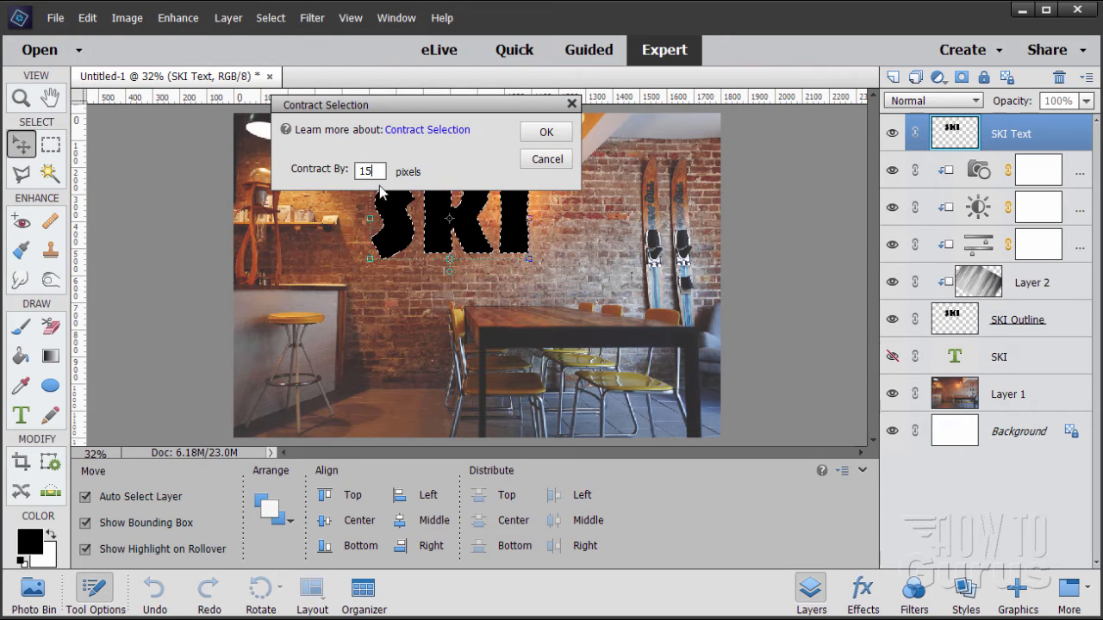
pyautogui.click(546, 134)
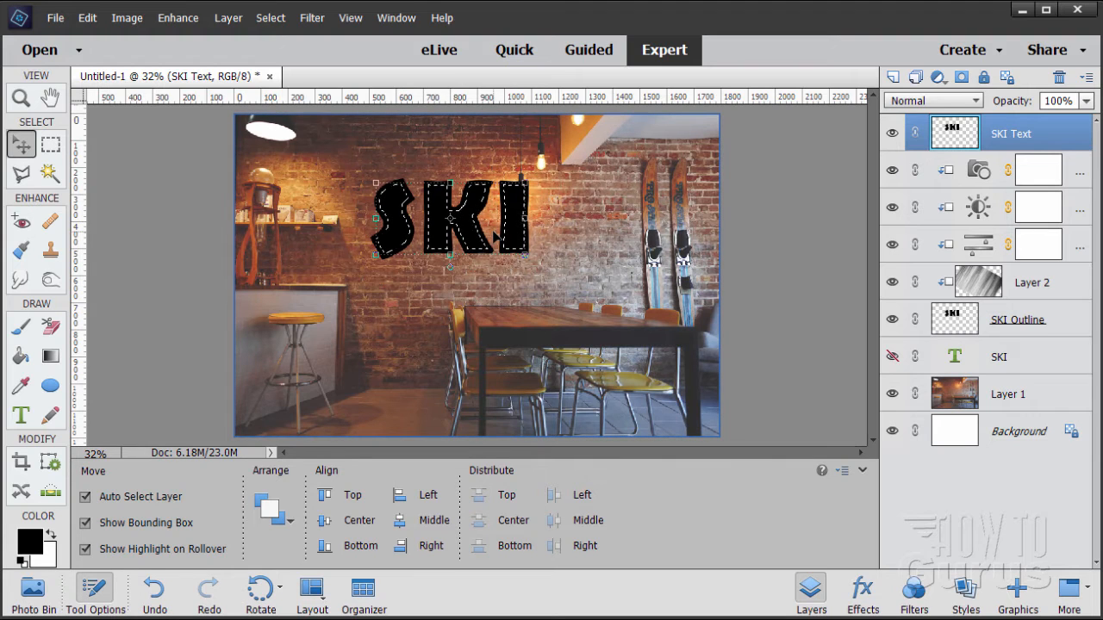
# Invert the selection, delete the outer edge of the black letters on SKI Text, and deselect
pyautogui.click(270, 18)
pyautogui.click(289, 84)
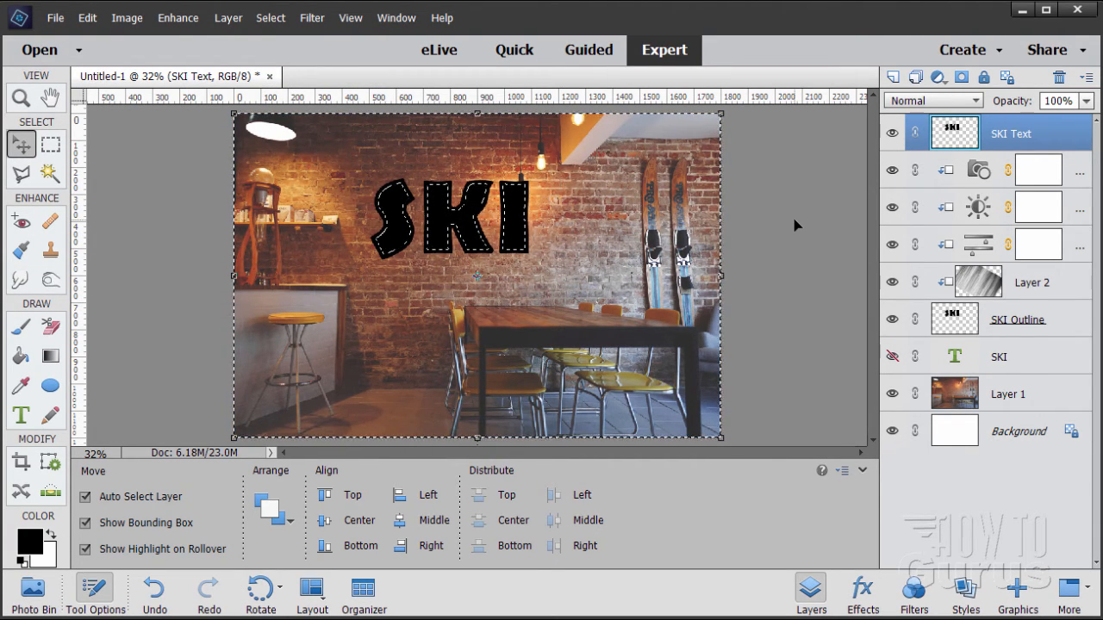
pyautogui.press('Delete')
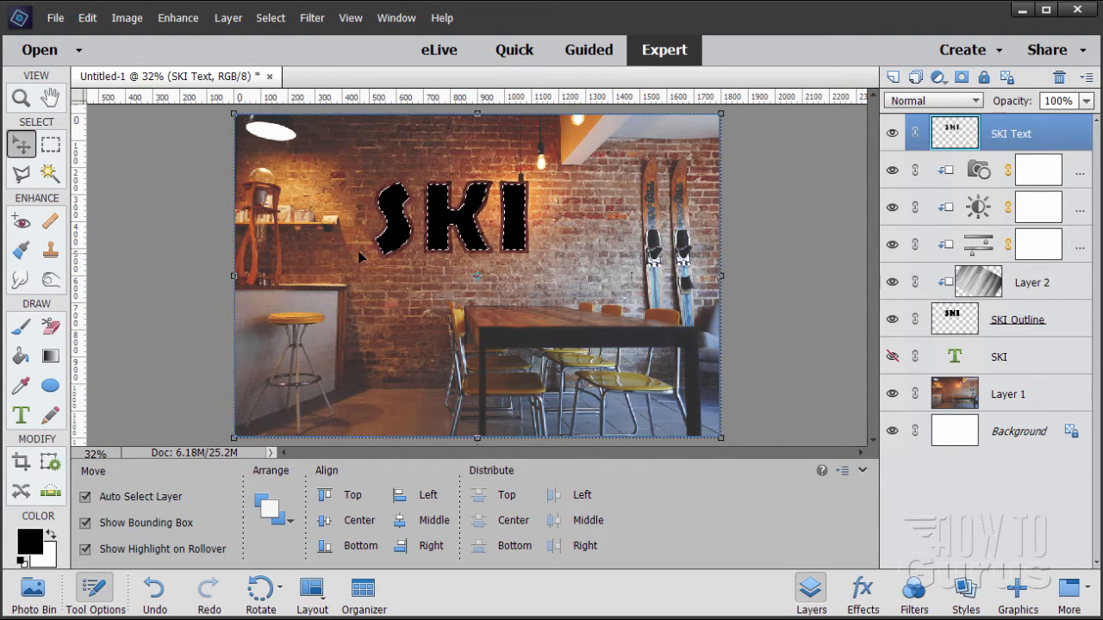
pyautogui.click(268, 18)
pyautogui.click(291, 53)
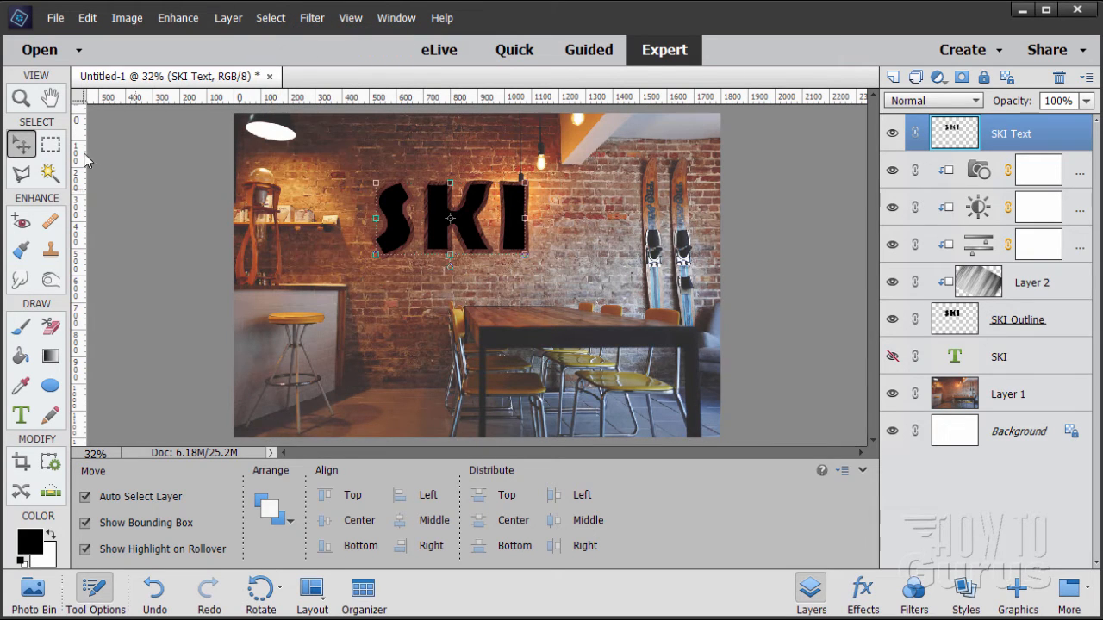
# Duplicate the fiber texture layer, Layer 2
pyautogui.click(22, 98)
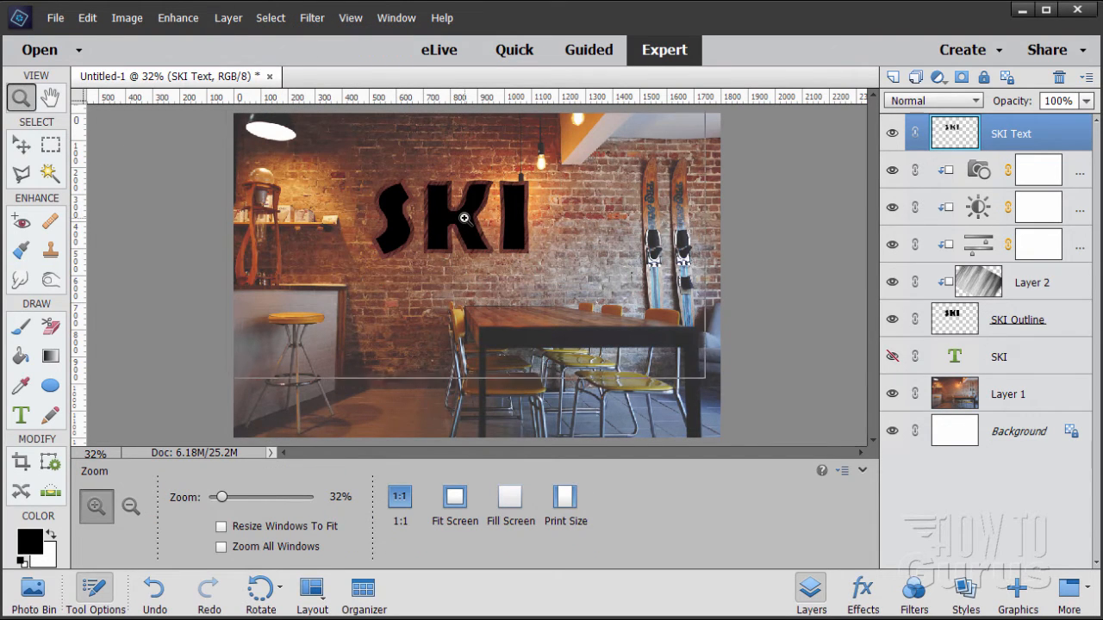
pyautogui.click(464, 220)
pyautogui.click(464, 219)
pyautogui.click(464, 216)
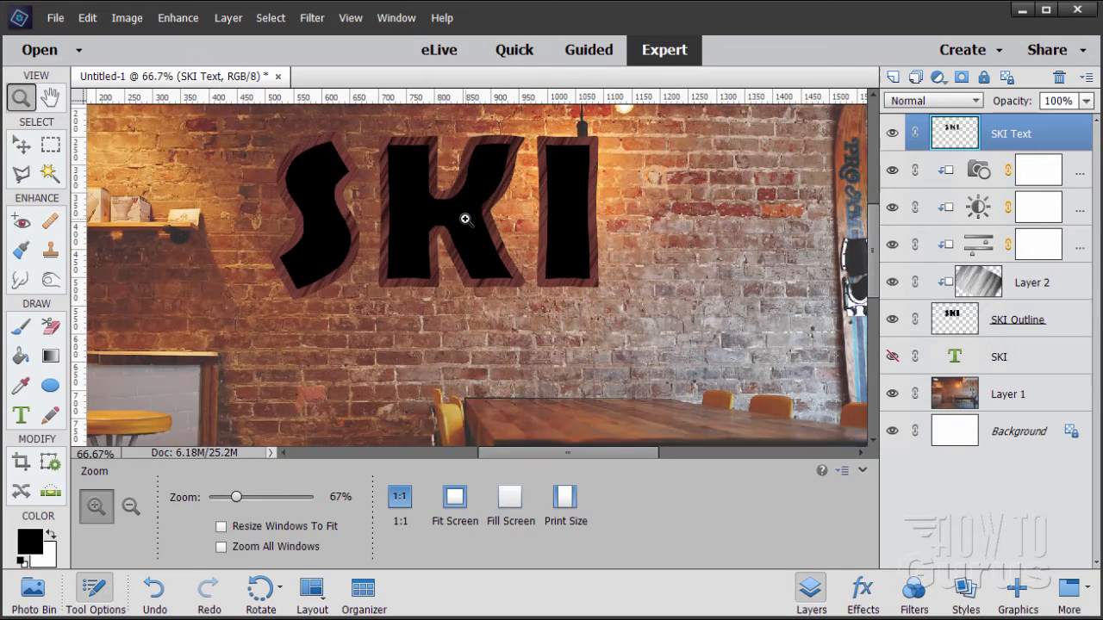
pyautogui.click(438, 252)
pyautogui.scroll(2, 433, 261)
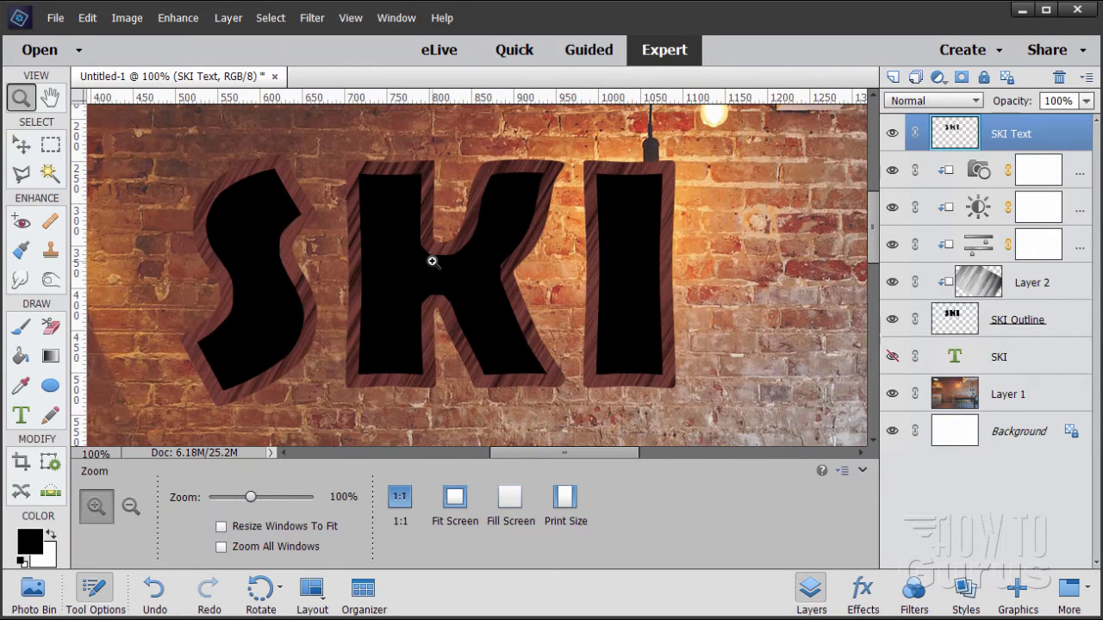
pyautogui.click(27, 147)
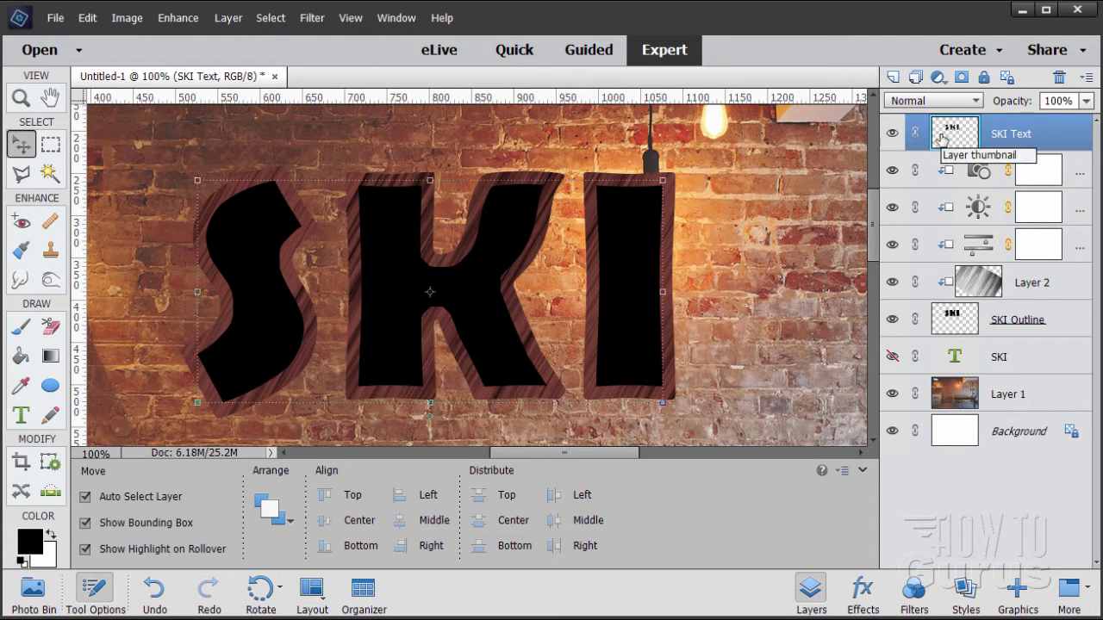
pyautogui.click(1033, 290)
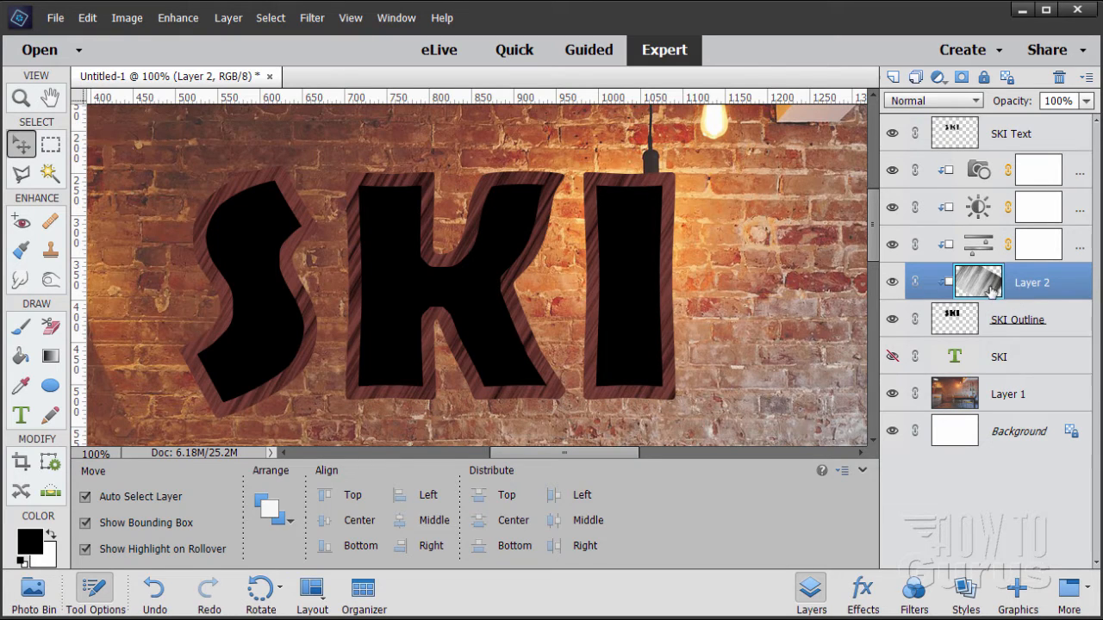
pyautogui.moveTo(985, 287); pyautogui.dragTo(892, 75)
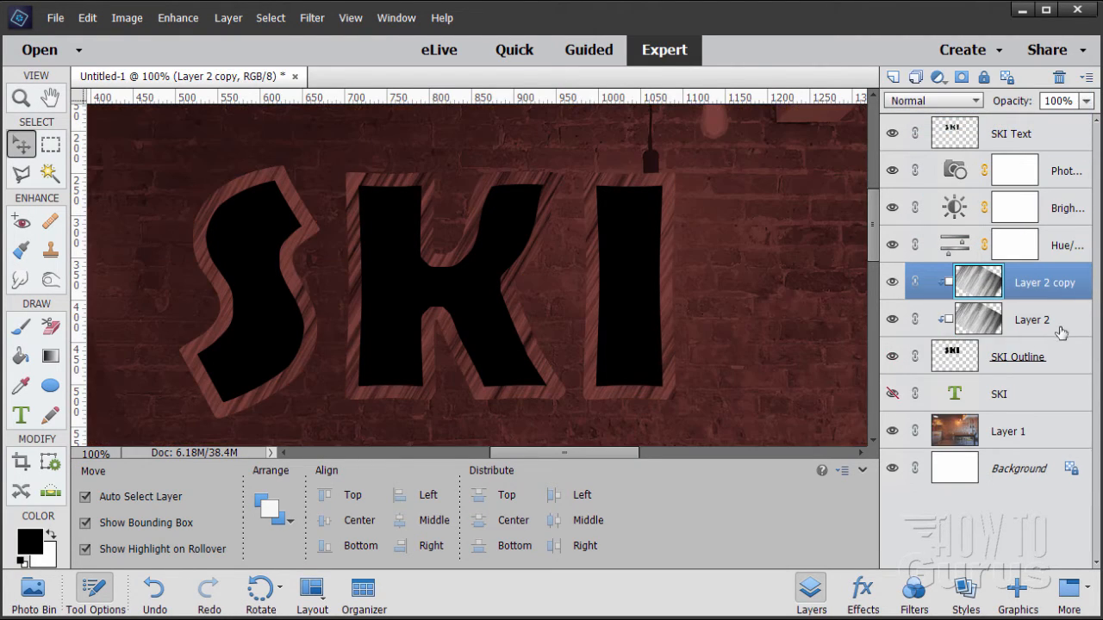
# Move Layer 2 copy to the top of the layer stack and flip the layer horizontally
pyautogui.moveTo(977, 287); pyautogui.dragTo(980, 128)
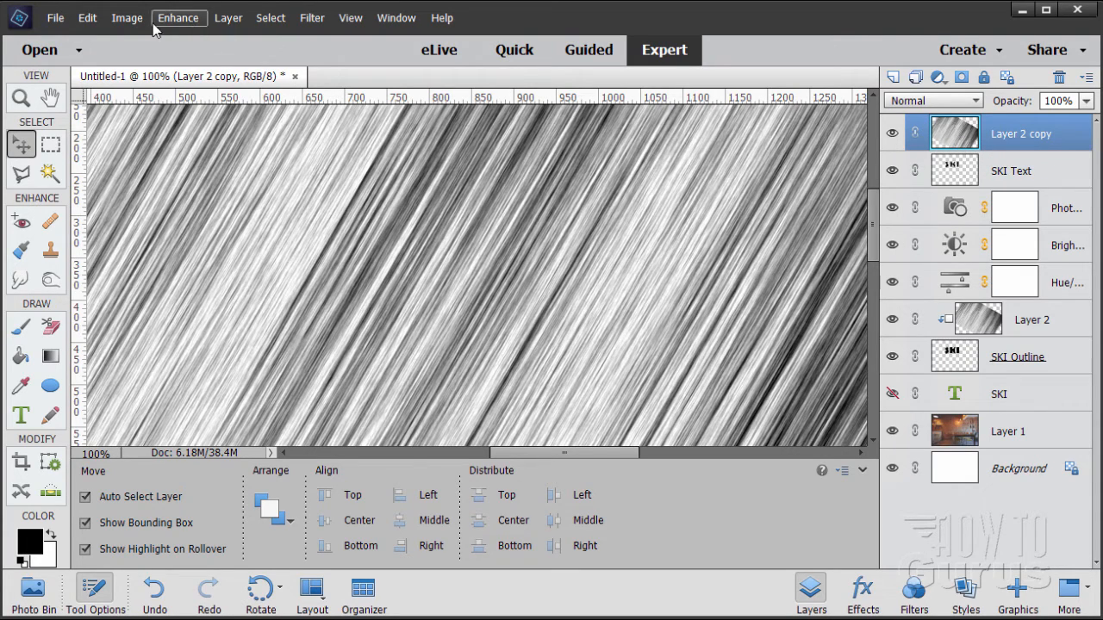
pyautogui.click(127, 17)
pyautogui.moveTo(151, 41)
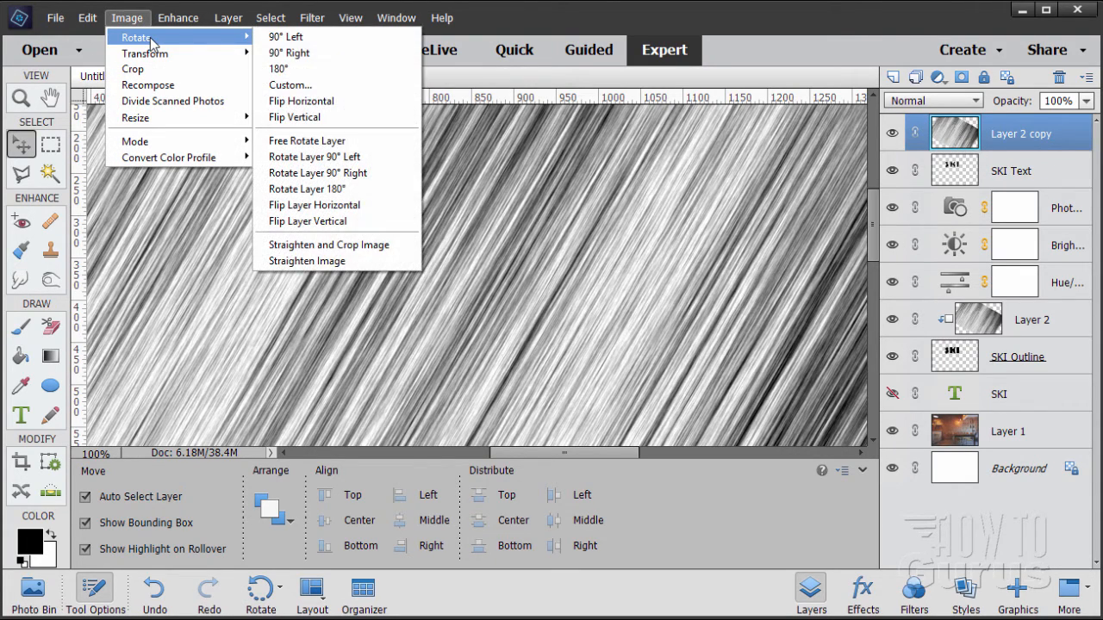
pyautogui.click(329, 210)
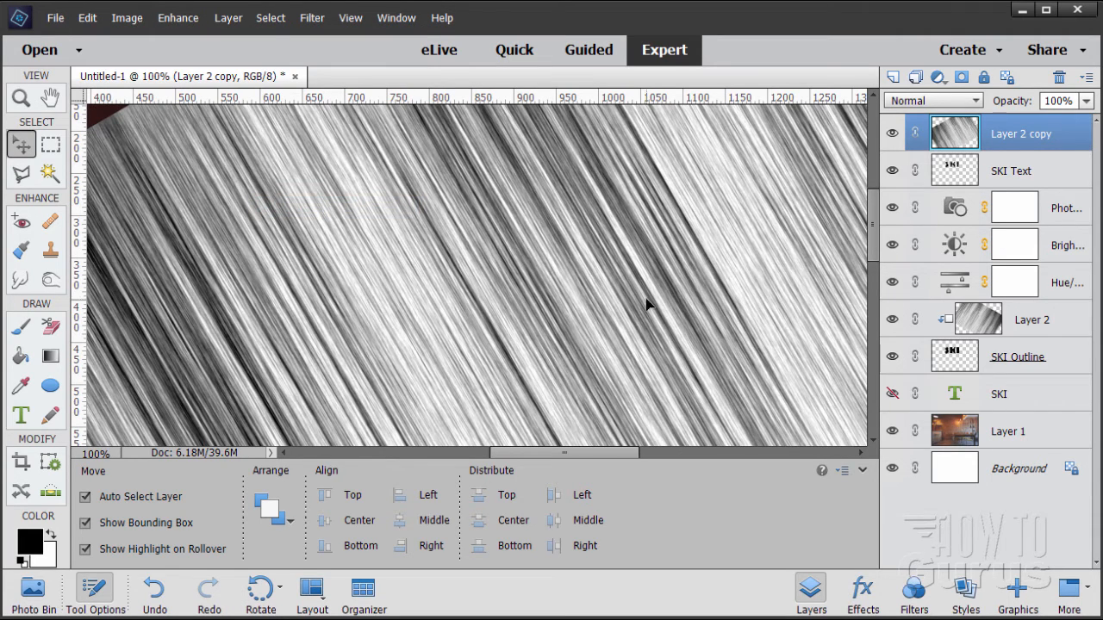
# Clip the flipped Layer 2 copy texture to the SKI Text layer
pyautogui.rightClick(1007, 142)
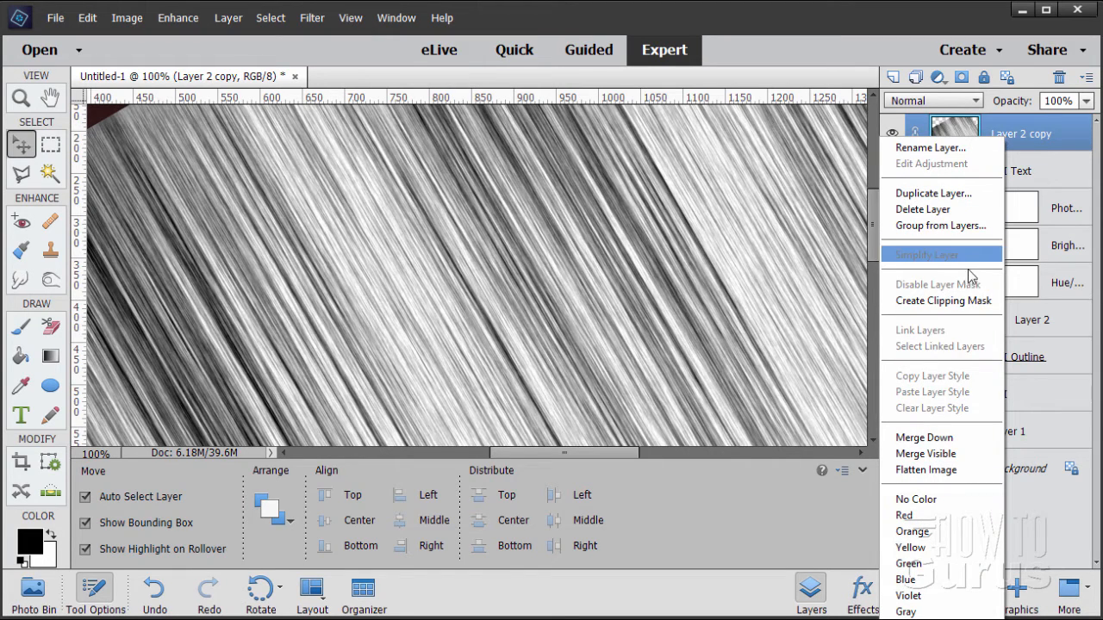
pyautogui.click(943, 300)
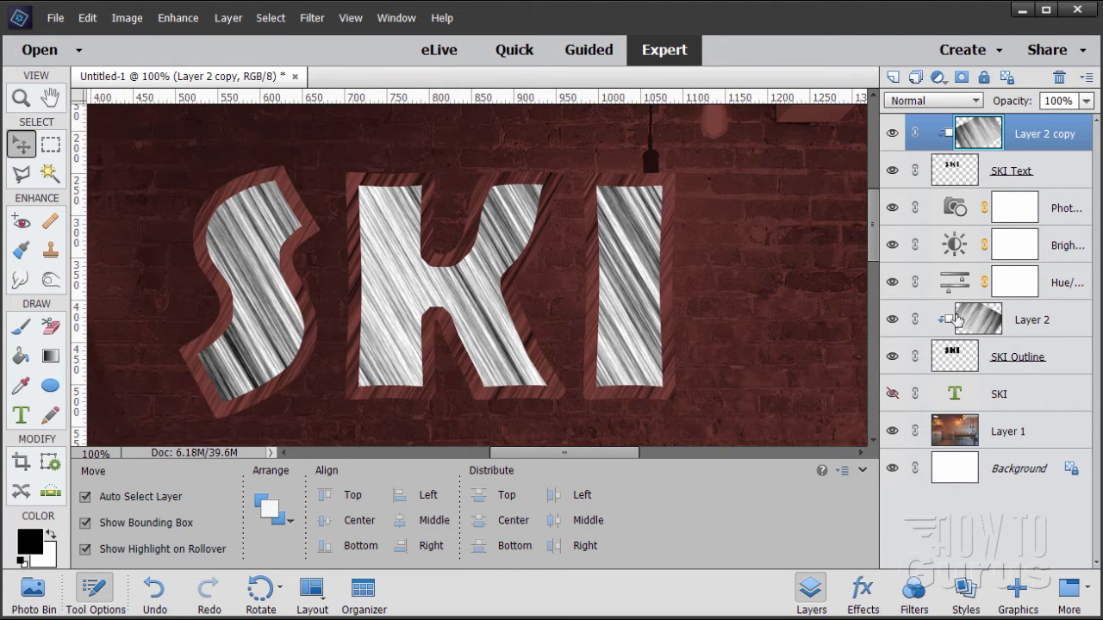
# Clip the Hue/Saturation, Brightness/Contrast and Photo Filter adjustment layers above Layer 2 to the SKI Outline layer
pyautogui.click(1057, 288)
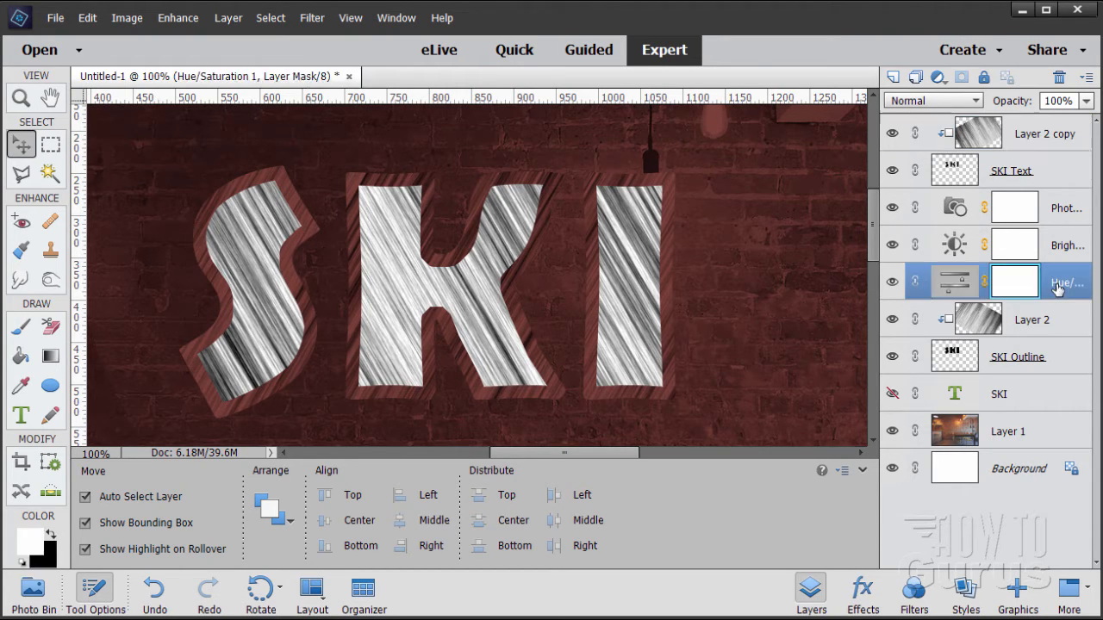
pyautogui.rightClick(1050, 277)
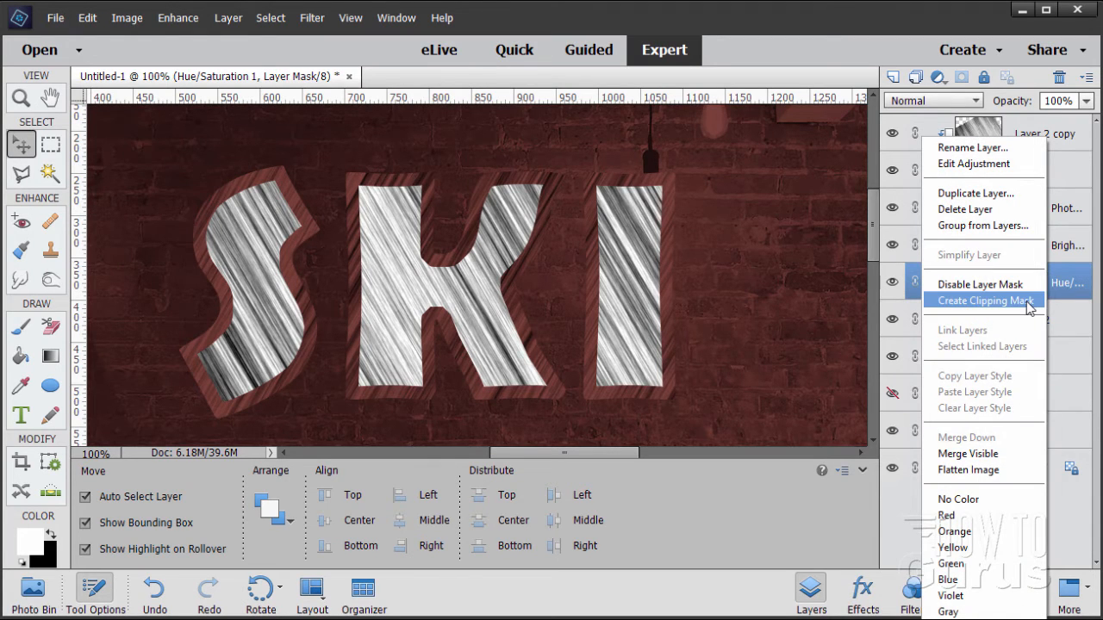
pyautogui.click(1017, 300)
pyautogui.click(1055, 244)
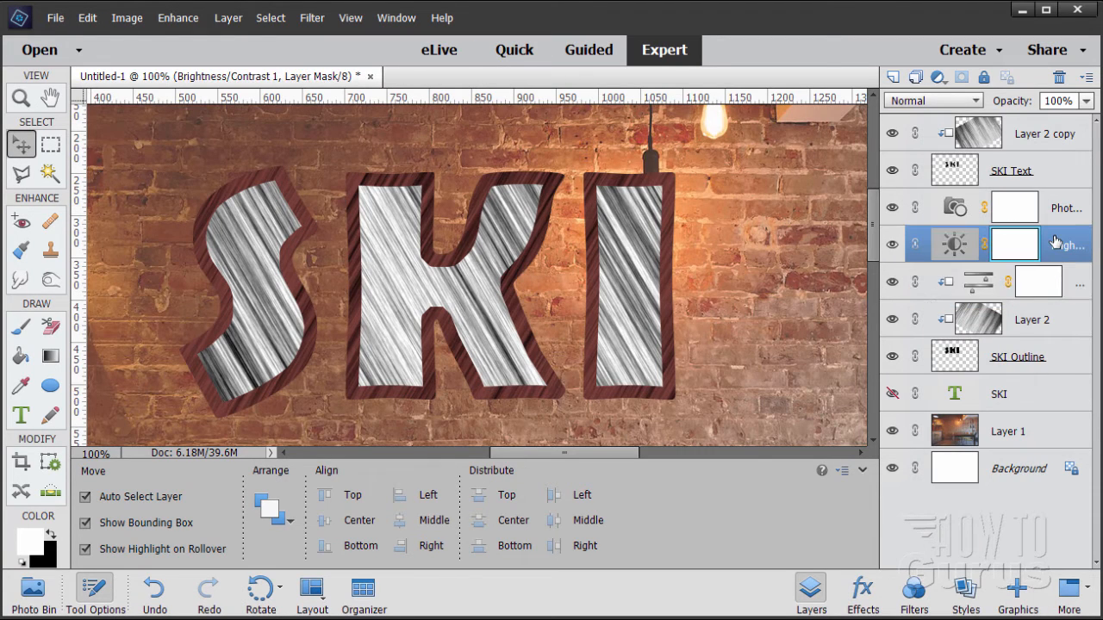
pyautogui.rightClick(1053, 246)
pyautogui.click(1017, 301)
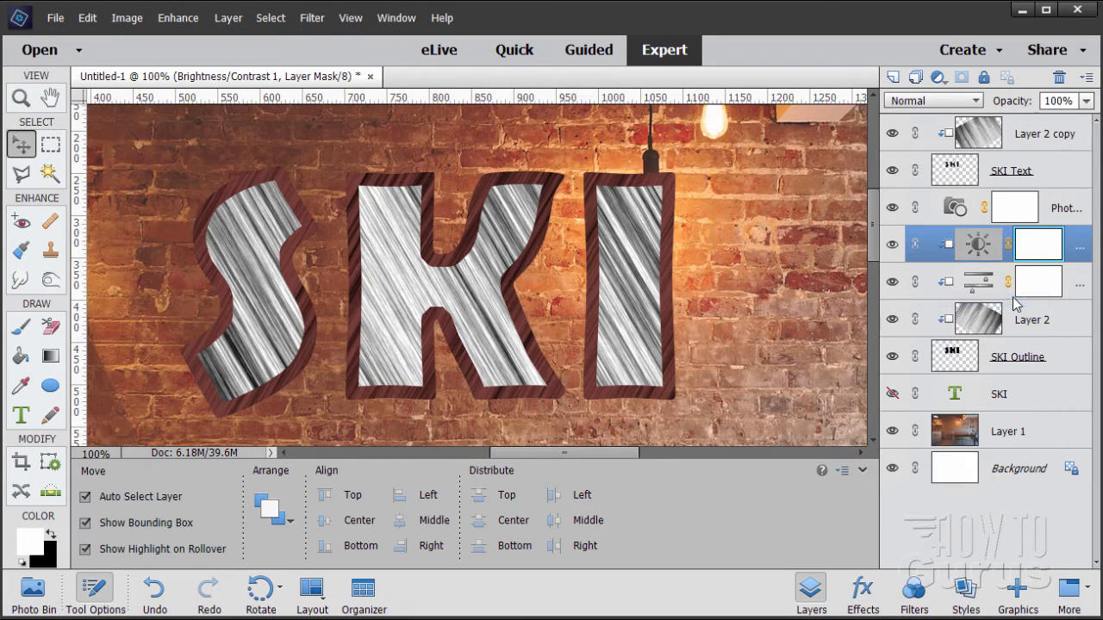
pyautogui.click(1057, 207)
pyautogui.rightClick(1056, 207)
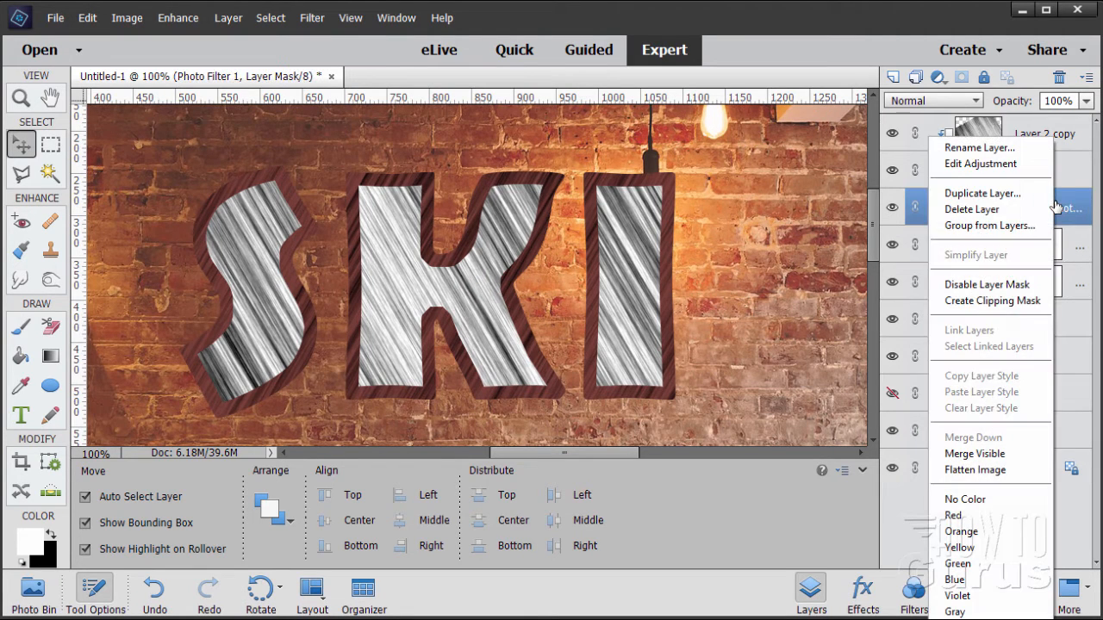
pyautogui.click(1017, 302)
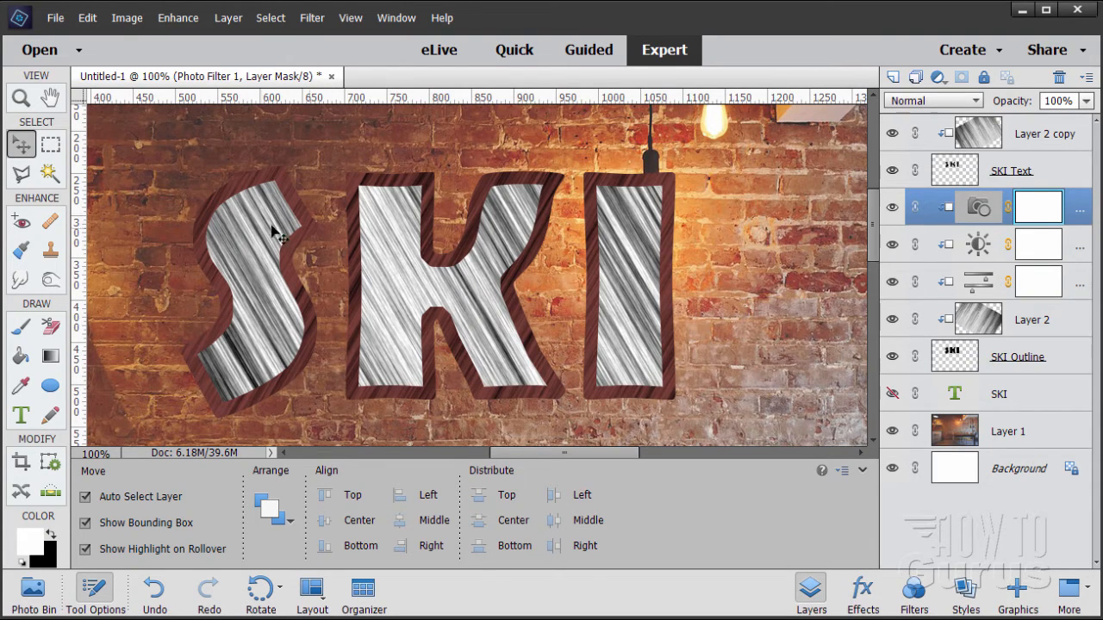
# Add a Hue/Saturation adjustment layer above Layer 2 copy, using the previous layer to create a clipping mask
pyautogui.click(946, 136)
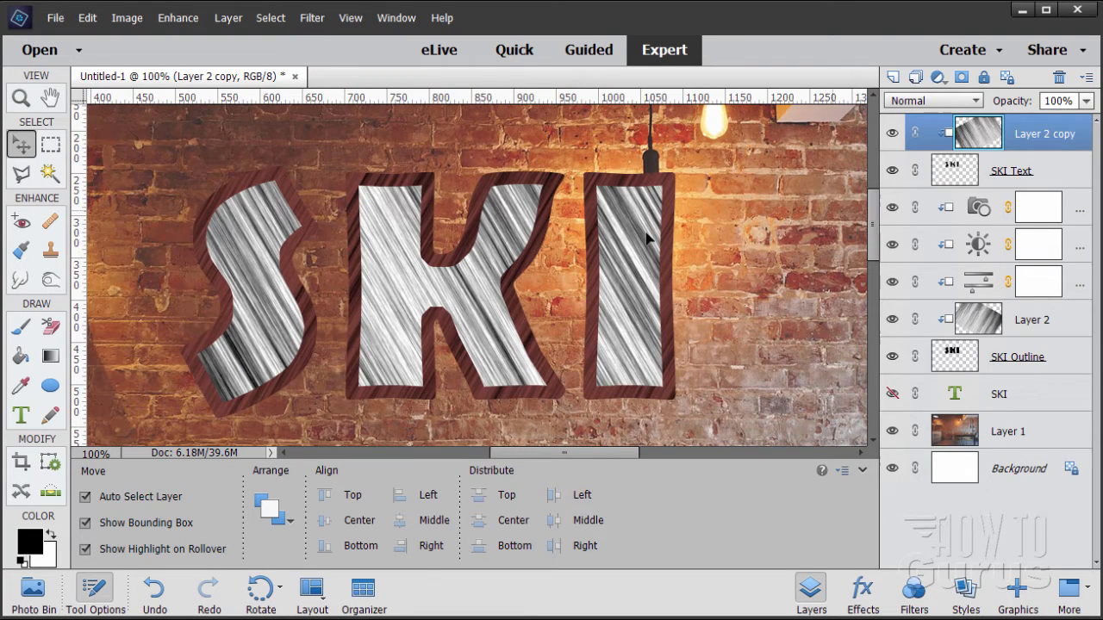
pyautogui.click(228, 18)
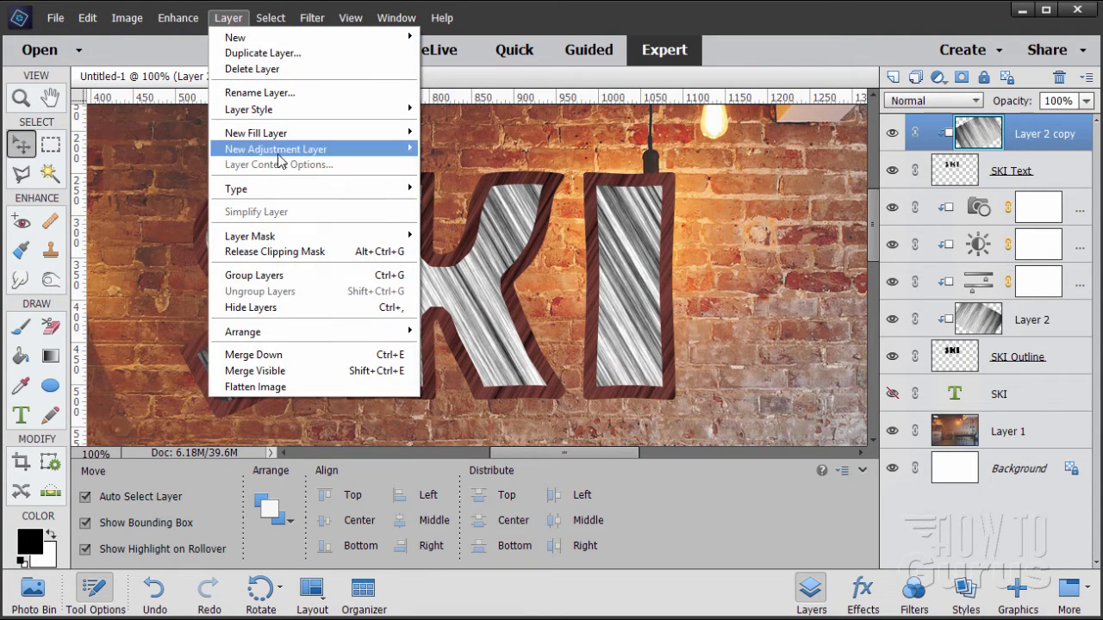
pyautogui.moveTo(280, 151)
pyautogui.click(481, 189)
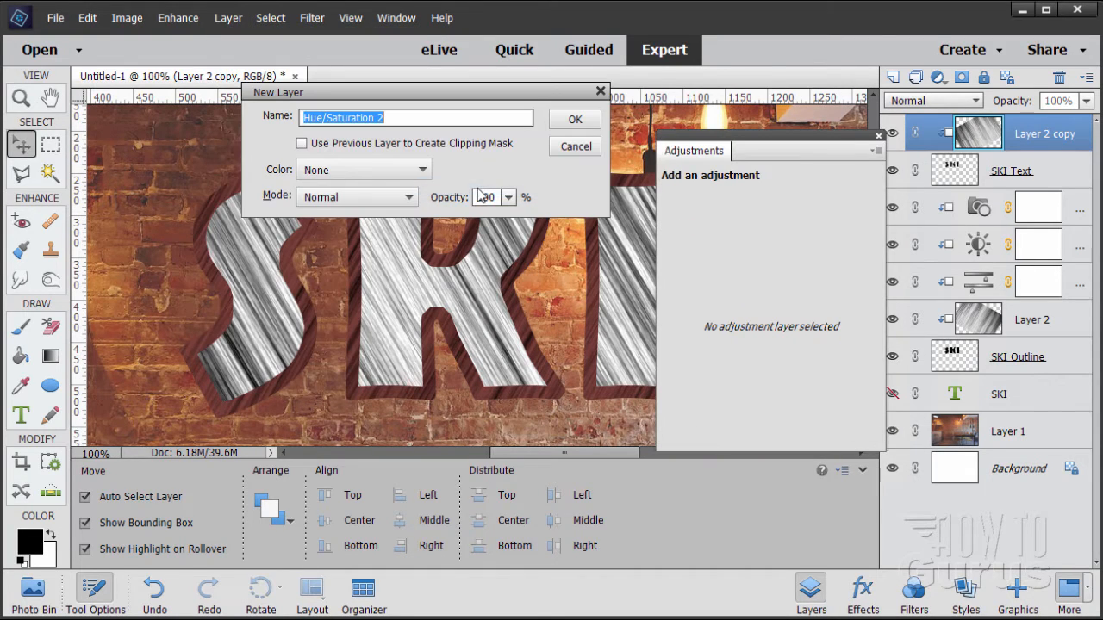
pyautogui.click(302, 143)
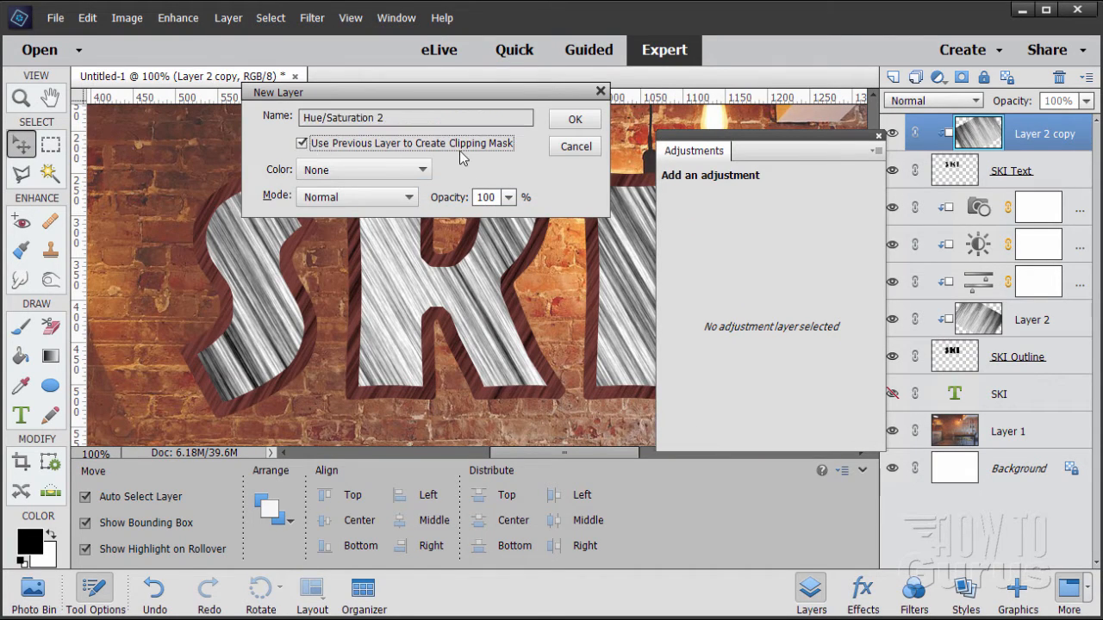
pyautogui.click(572, 122)
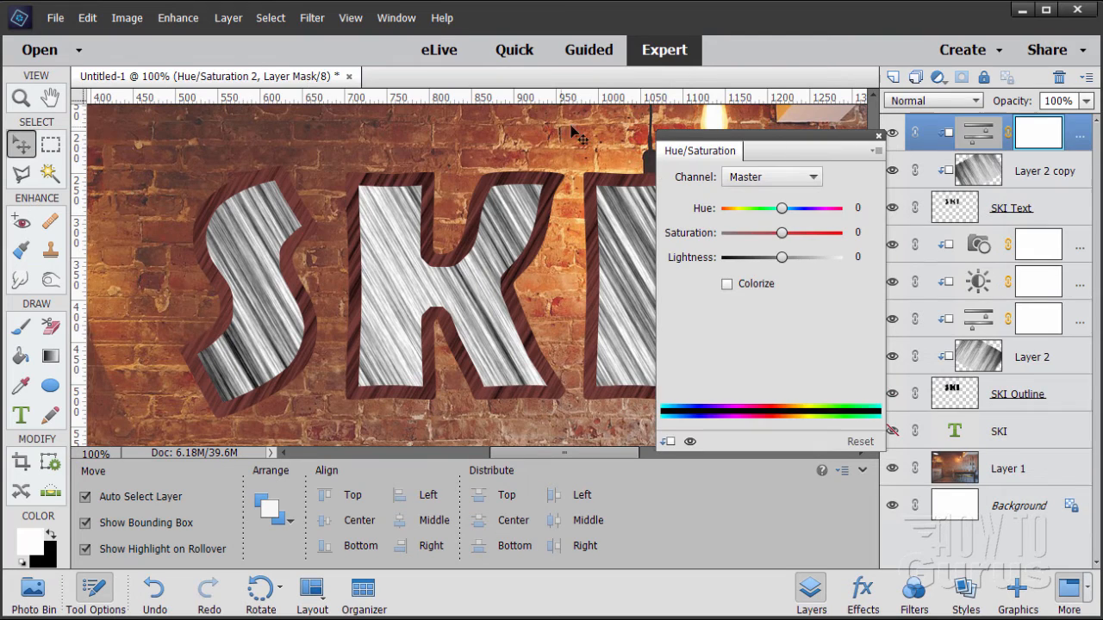
# Colorize the inner letters' texture with saturation 35 and lightness -46, and close the adjustment settings
pyautogui.click(727, 284)
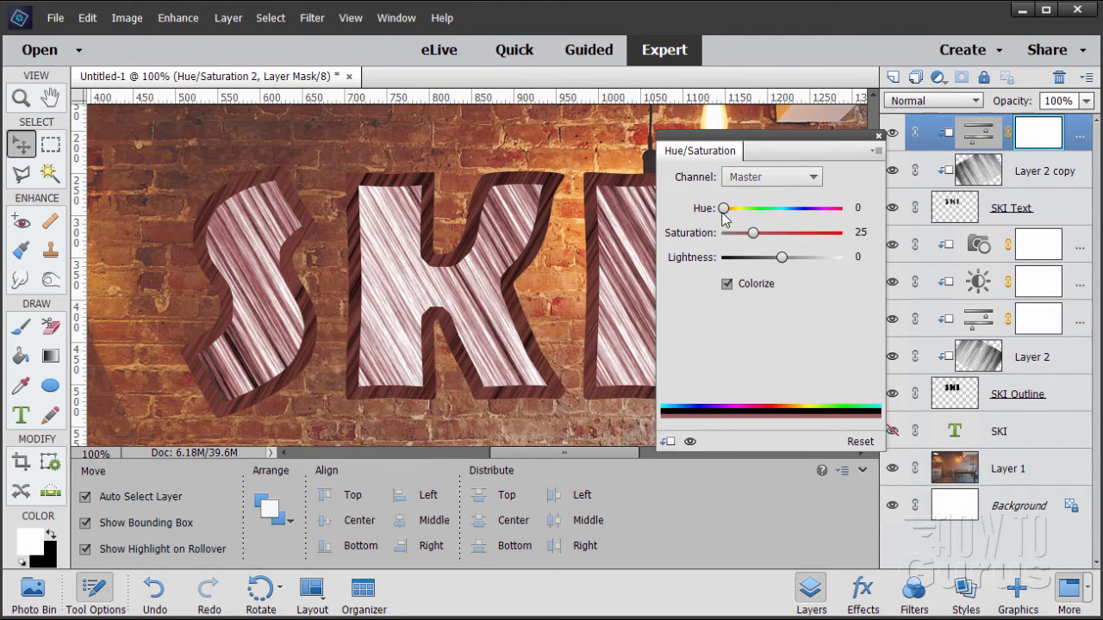
pyautogui.click(860, 233)
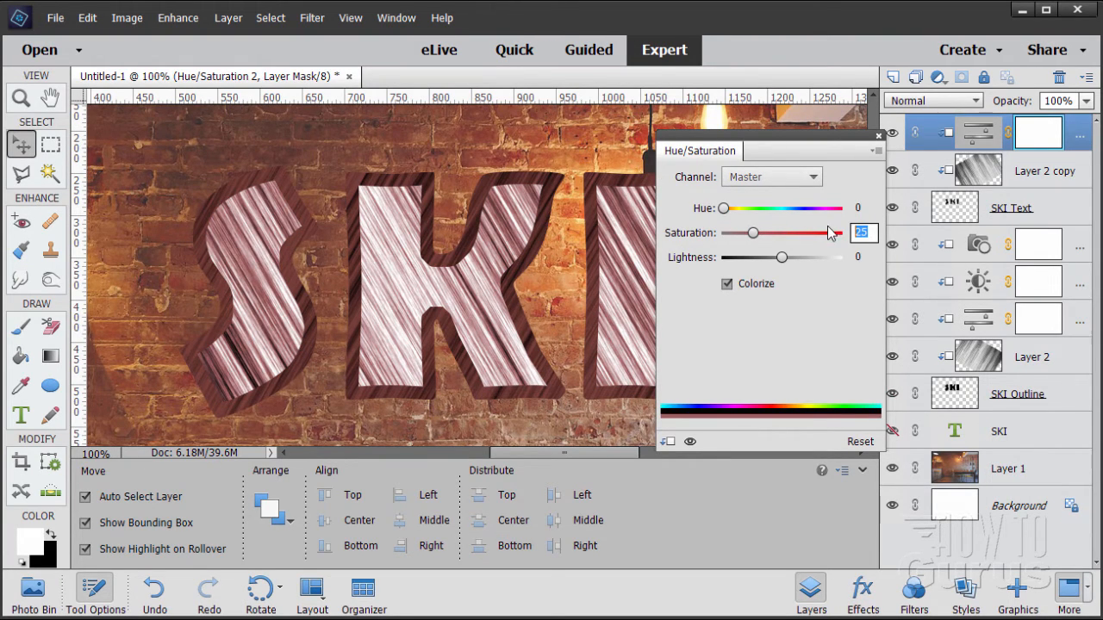
pyautogui.write('35')
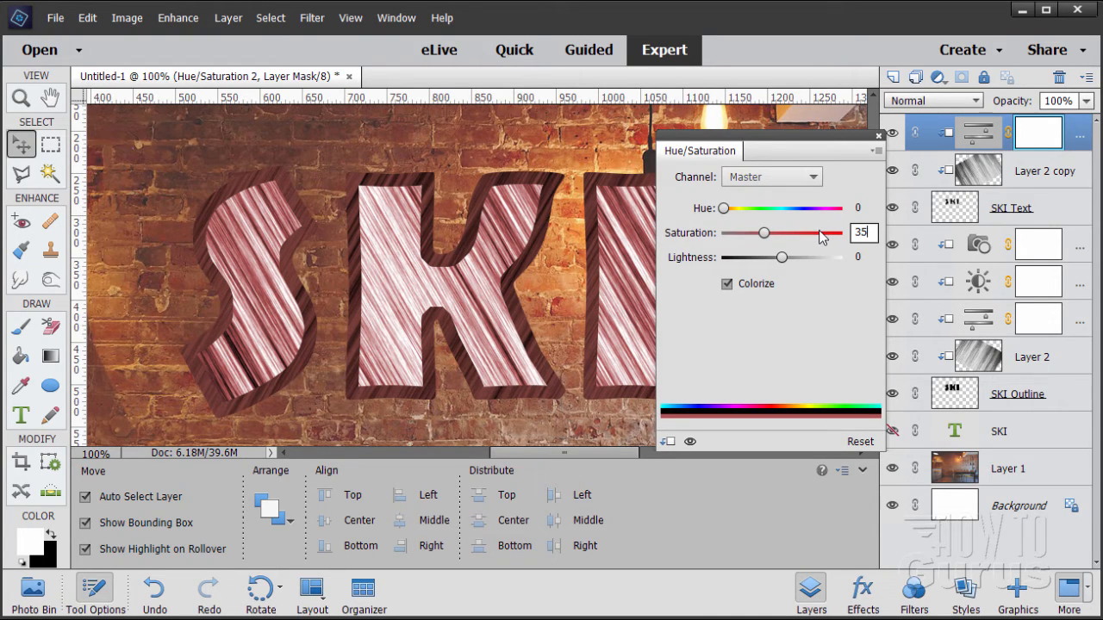
pyautogui.click(862, 258)
pyautogui.click(866, 257)
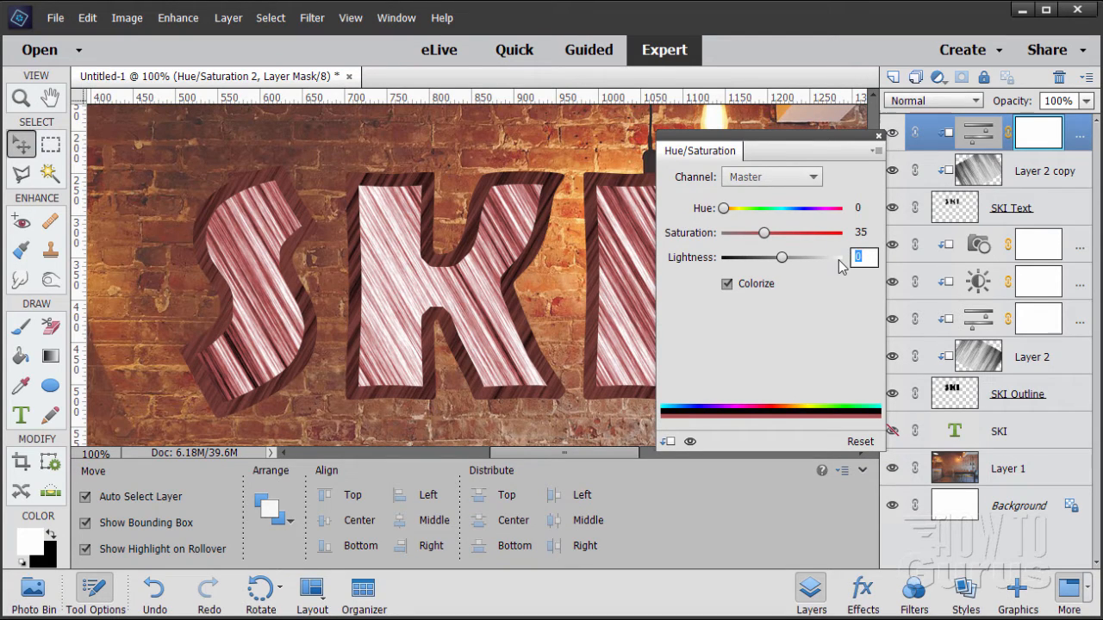
pyautogui.write('-46')
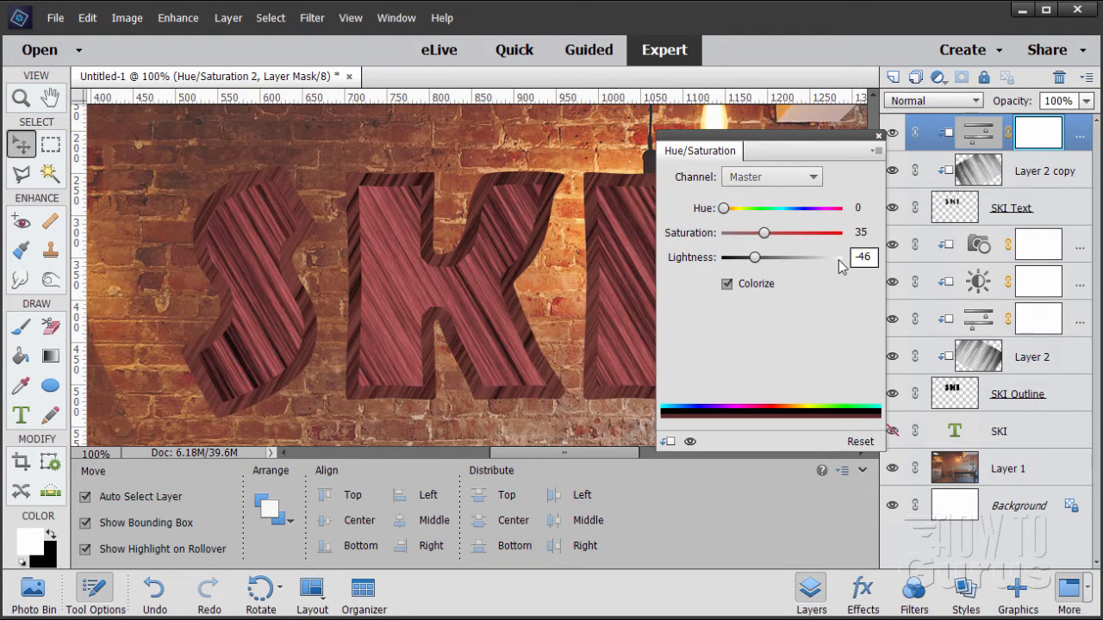
pyautogui.click(878, 137)
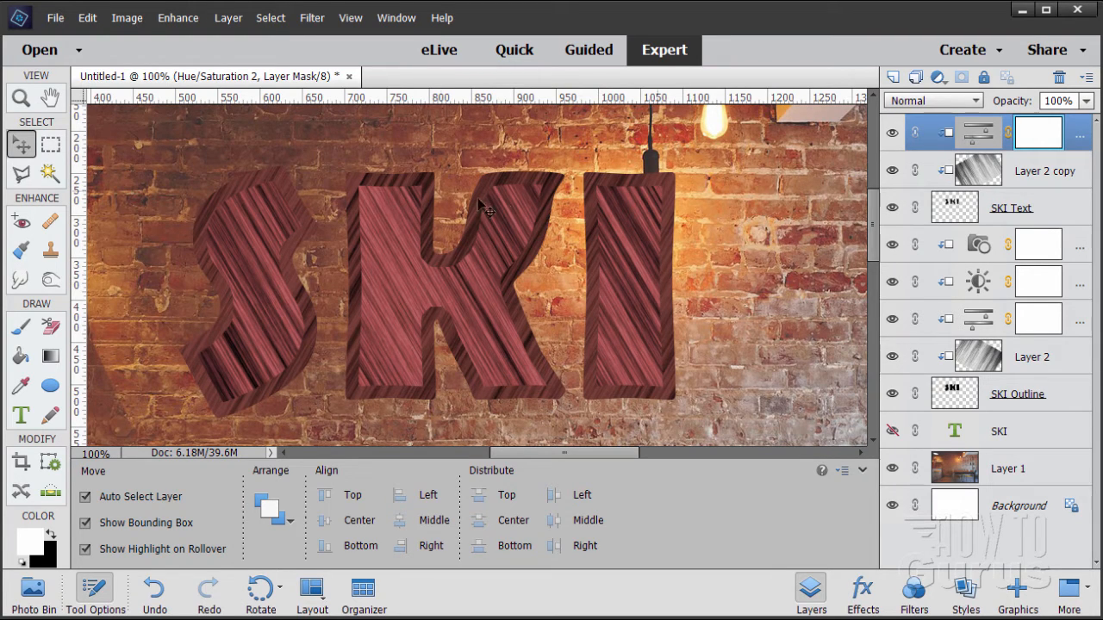
# Add a Brightness/Contrast adjustment layer above the inner letters' Hue/Saturation layer, clipped to the previous layer
pyautogui.click(234, 24)
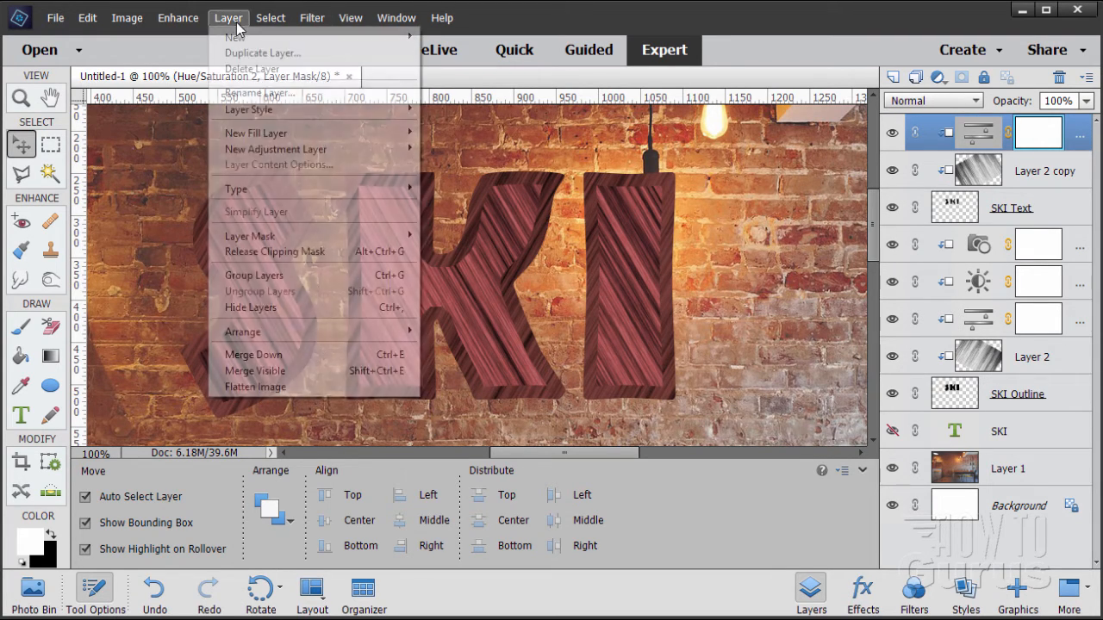
pyautogui.moveTo(290, 149)
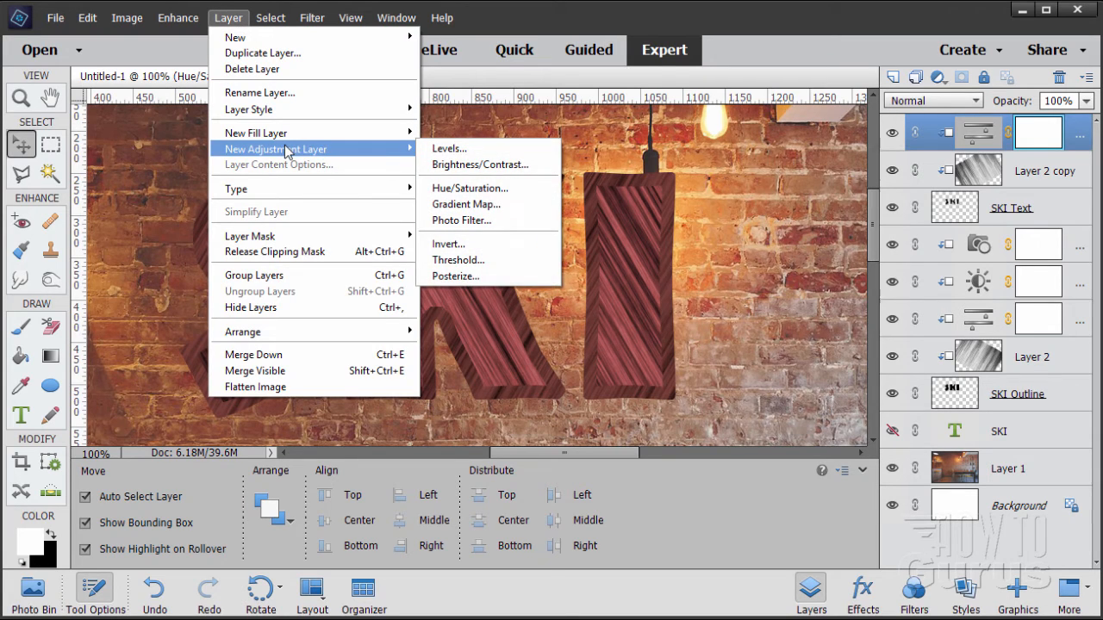
pyautogui.click(472, 165)
pyautogui.click(304, 145)
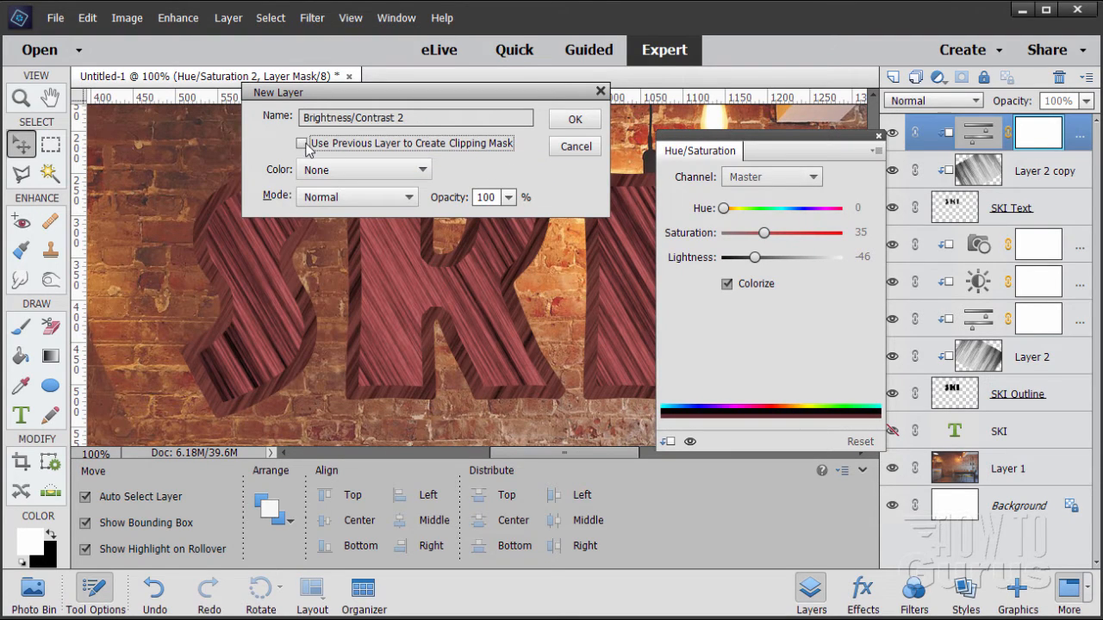
pyautogui.click(304, 144)
pyautogui.click(575, 119)
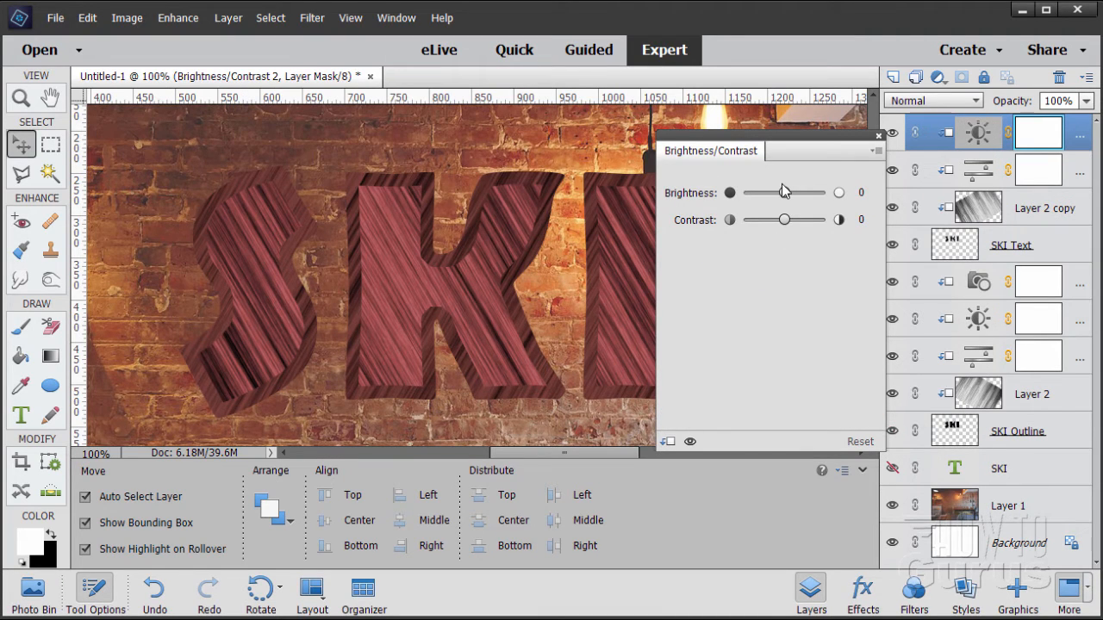
# Set the inner letters' brightness to -10 and contrast to -50, and close the adjustment settings
pyautogui.click(860, 193)
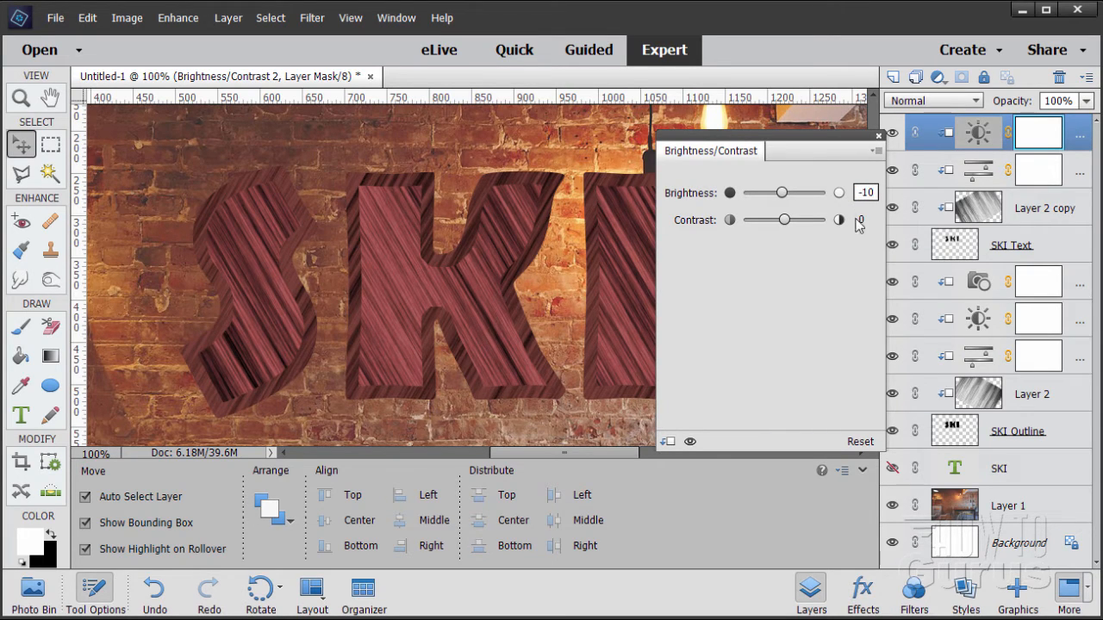
pyautogui.moveTo(784, 219); pyautogui.dragTo(716, 231)
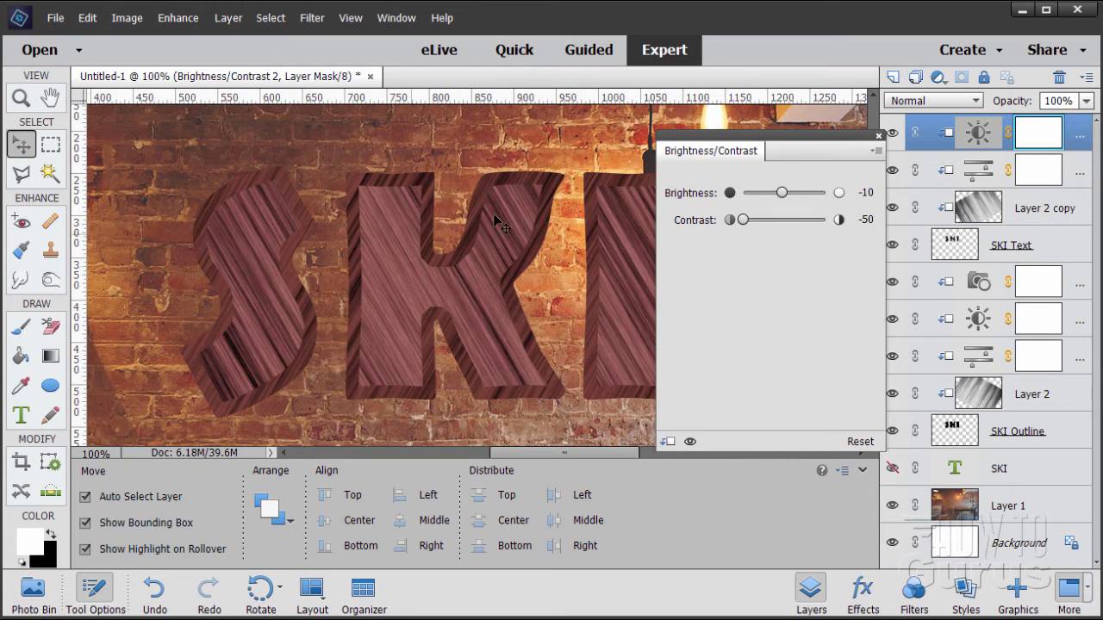
pyautogui.click(879, 136)
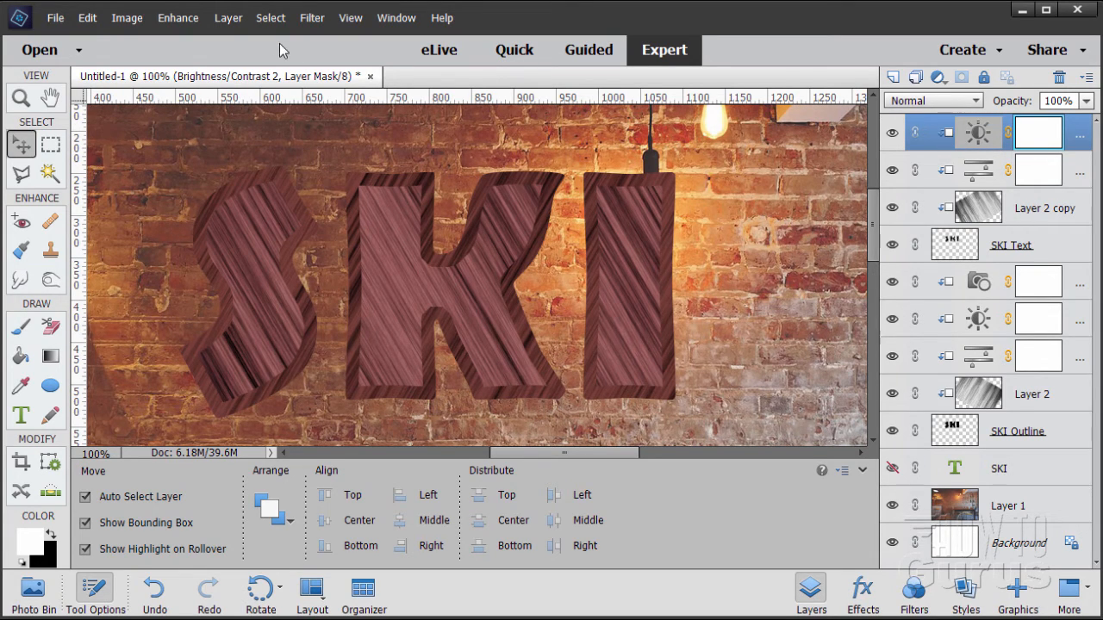
# Add a clipped Photo Filter adjustment layer over the inner letters, using Warming Filter (85) at 50% density
pyautogui.click(230, 19)
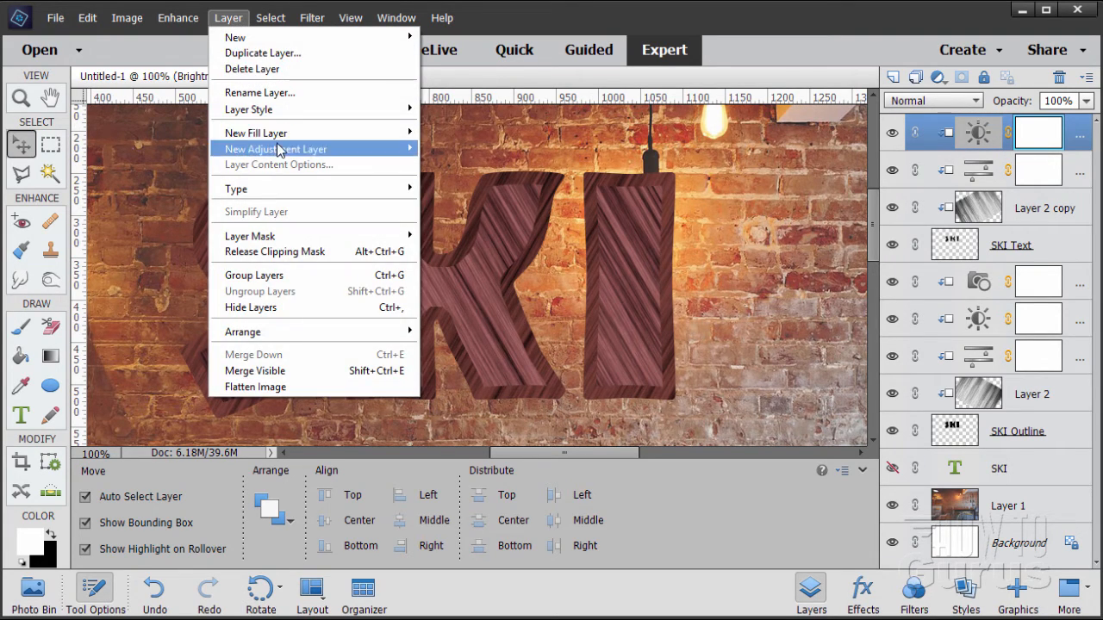
pyautogui.moveTo(277, 149)
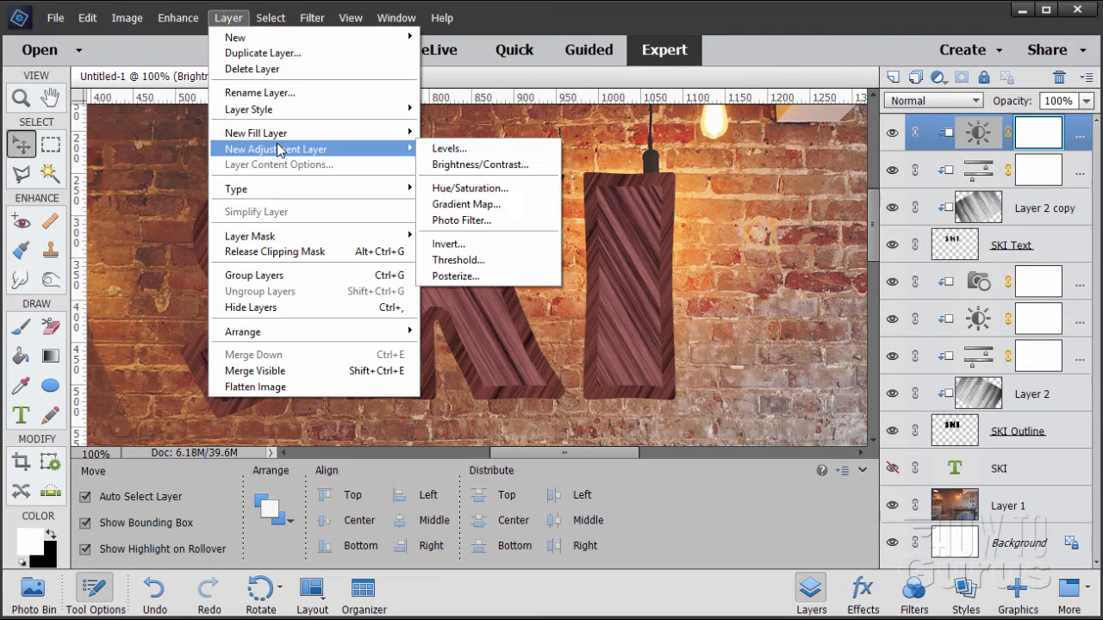
pyautogui.click(485, 220)
pyautogui.click(409, 144)
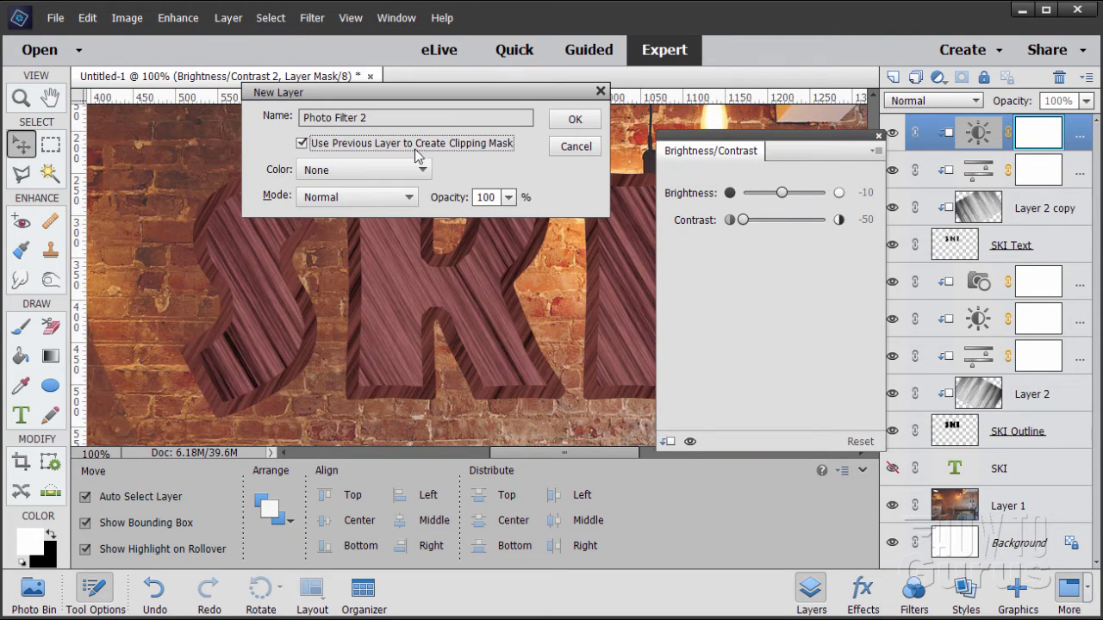
pyautogui.click(575, 120)
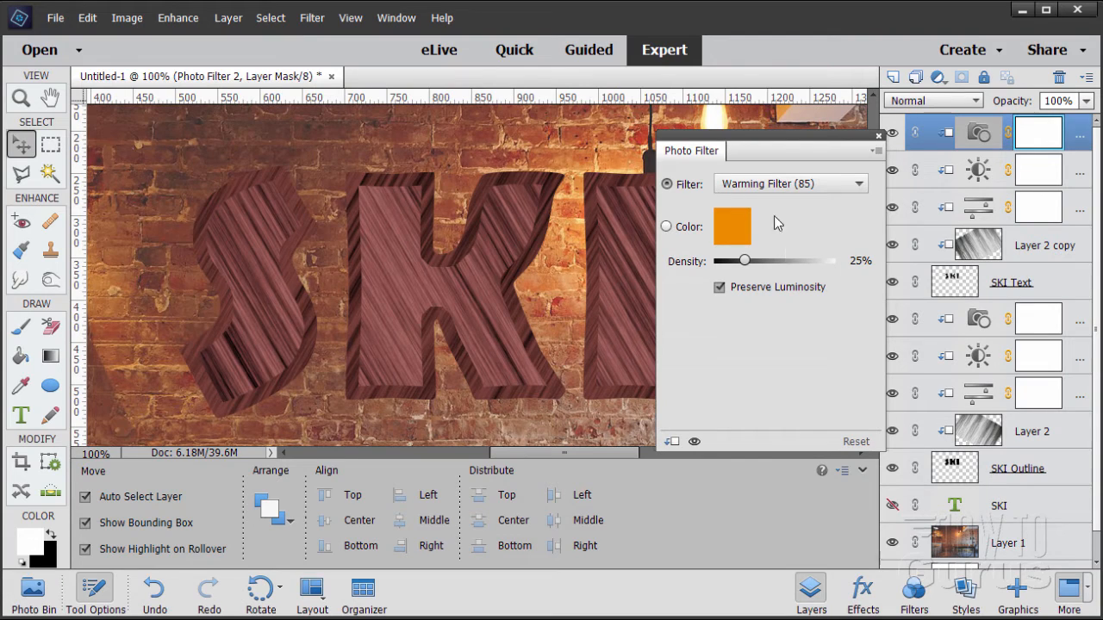
pyautogui.click(859, 261)
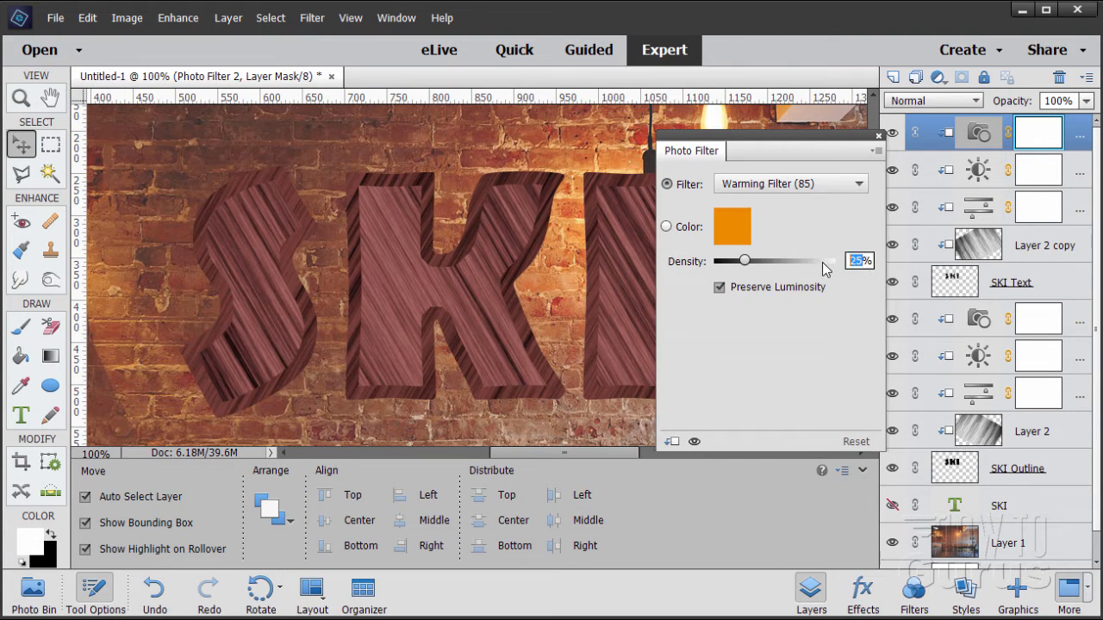
pyautogui.write('50')
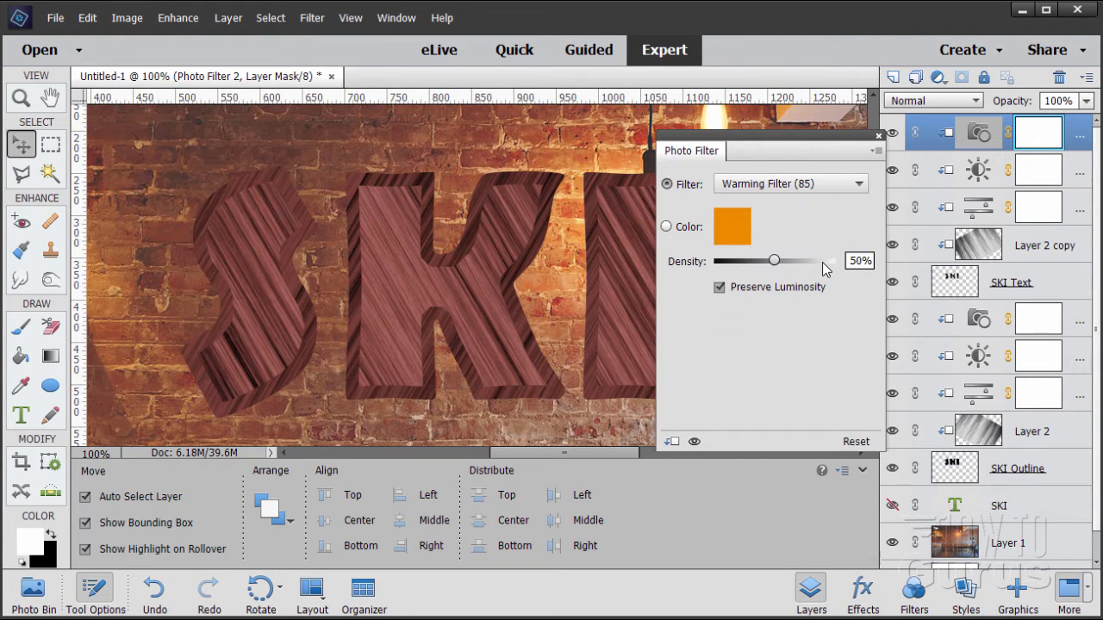
# Close the Photo Filter settings and add a new empty layer above it, clipped to the inner letters
pyautogui.click(879, 135)
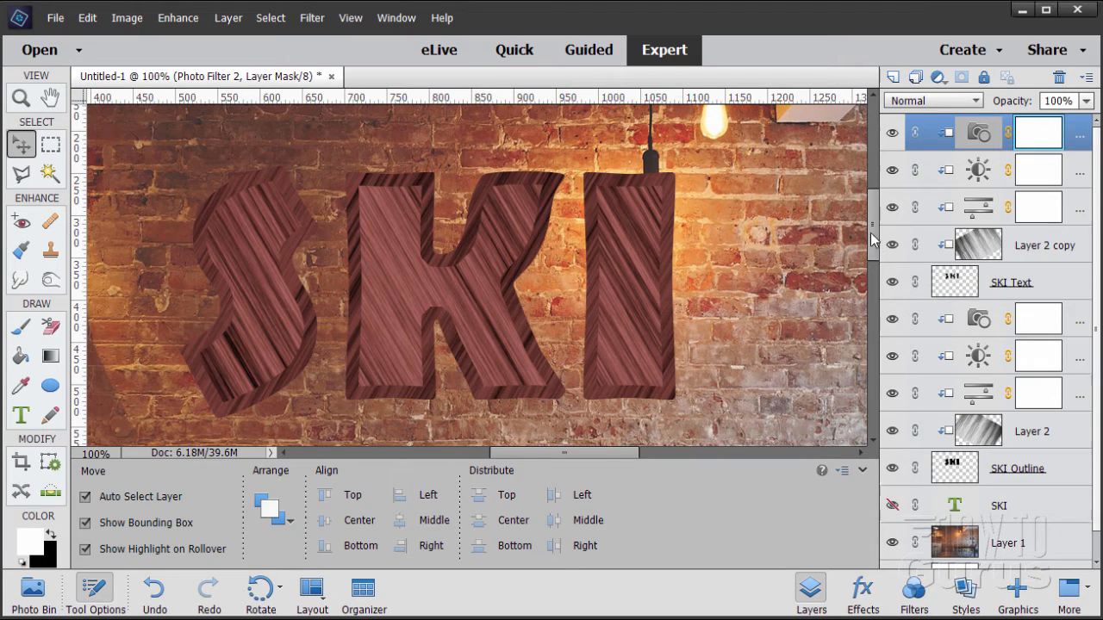
pyautogui.moveTo(874, 235); pyautogui.dragTo(875, 234)
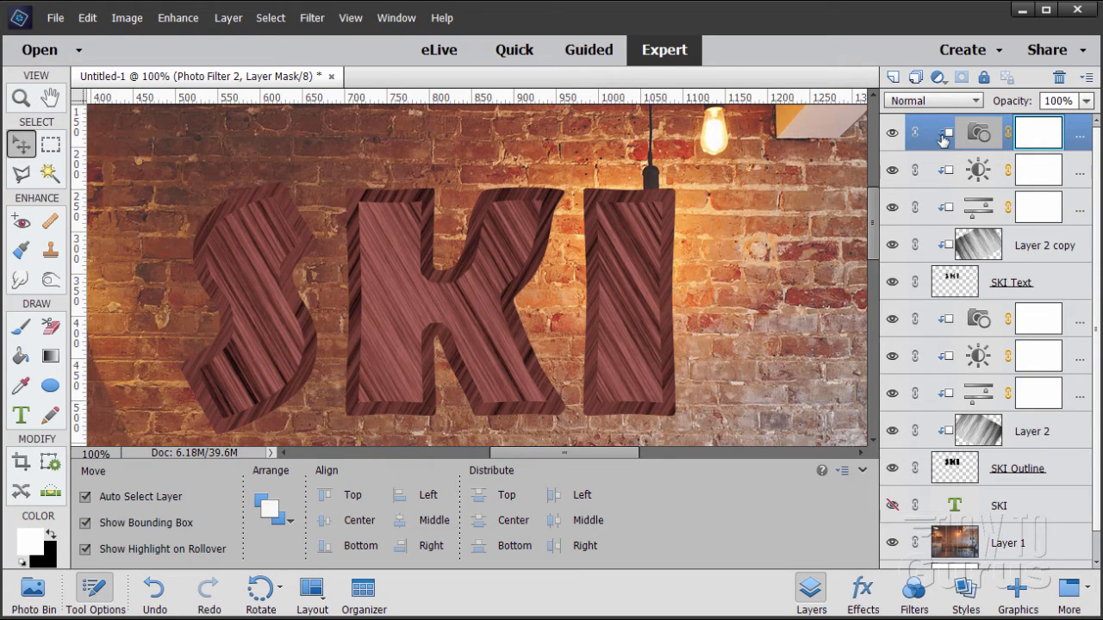
pyautogui.click(894, 77)
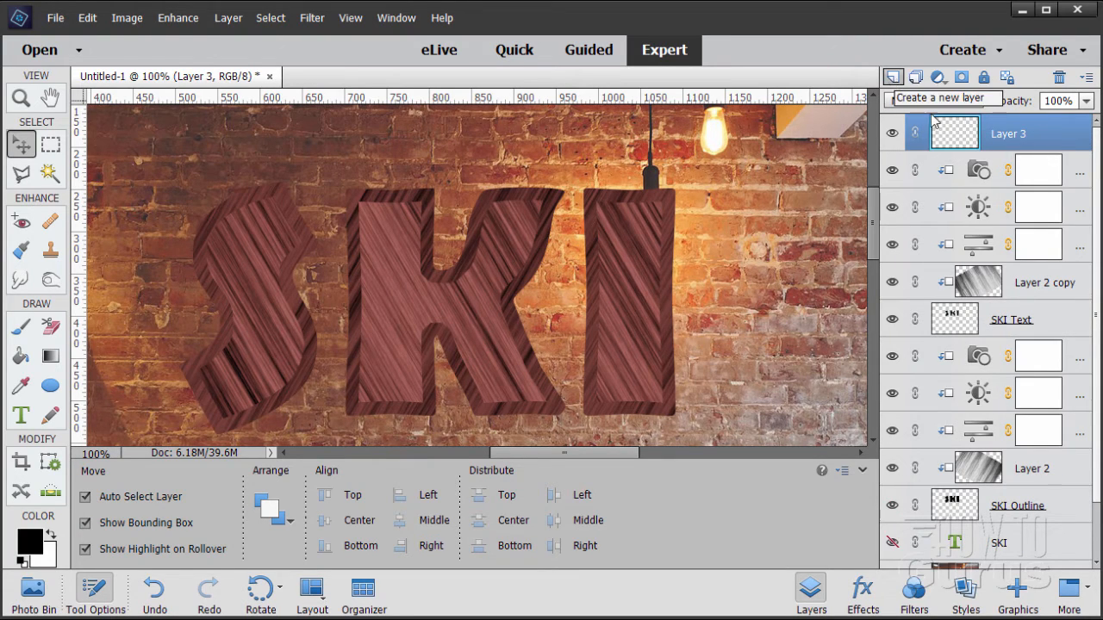
pyautogui.rightClick(999, 141)
pyautogui.click(957, 307)
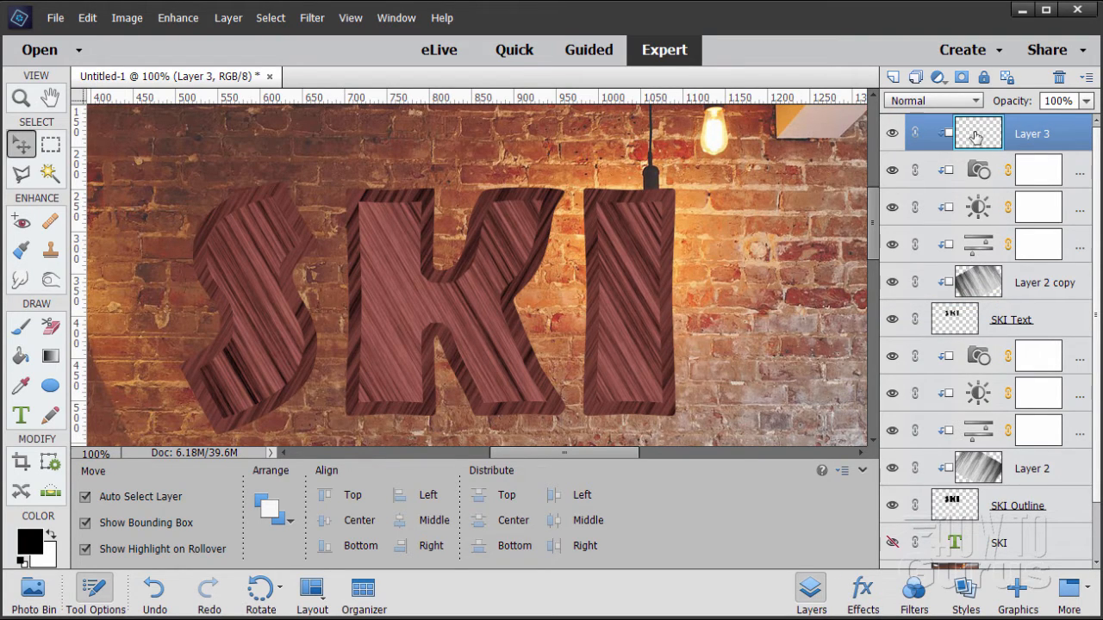
# Set the Brush tool to a 200 px size with a pale cream foreground color
pyautogui.click(29, 328)
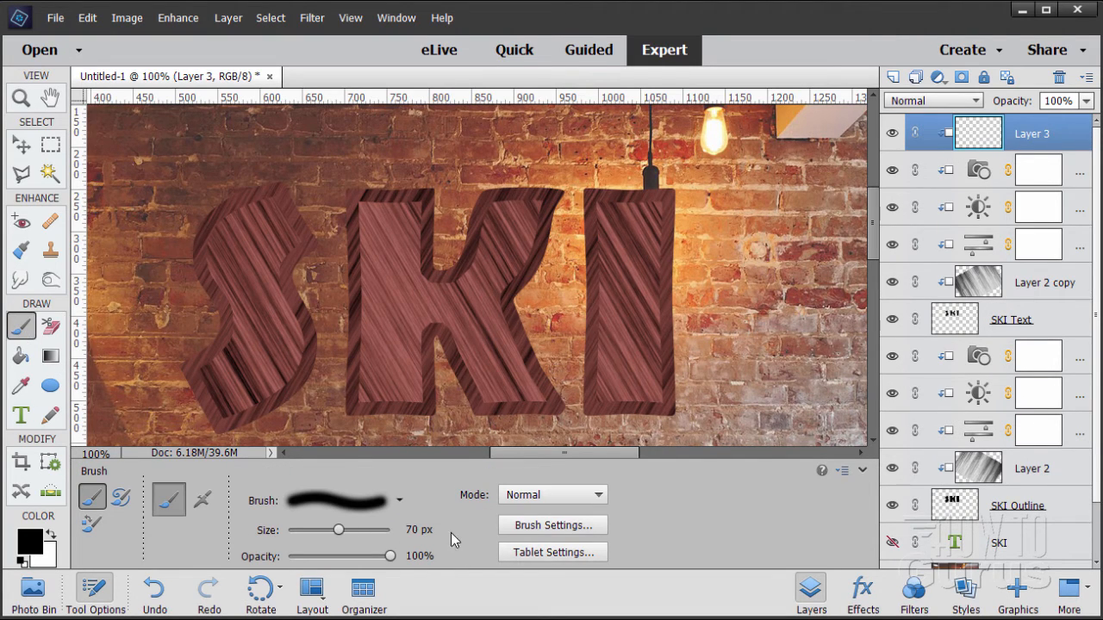
pyautogui.click(415, 530)
pyautogui.write('200')
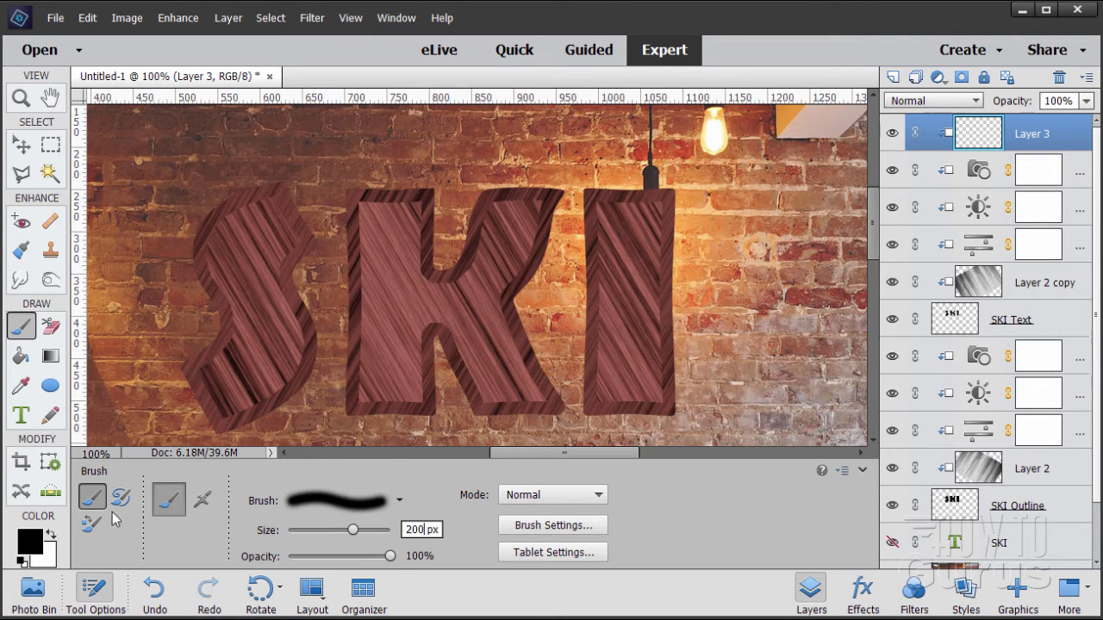
pyautogui.click(31, 543)
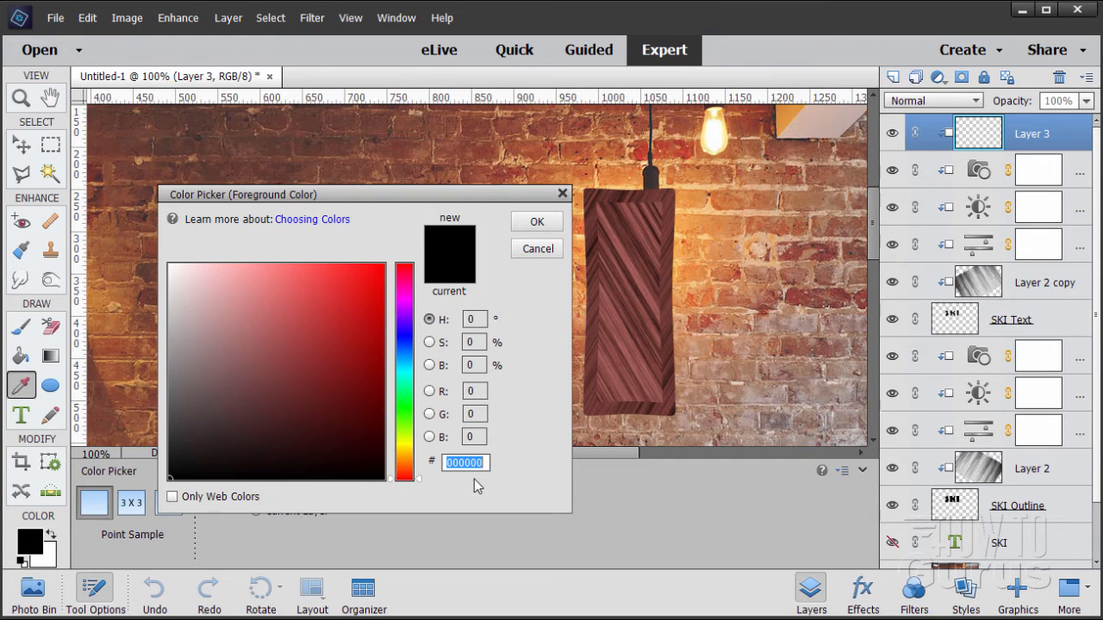
pyautogui.write('fff')
pyautogui.write('fdd0')
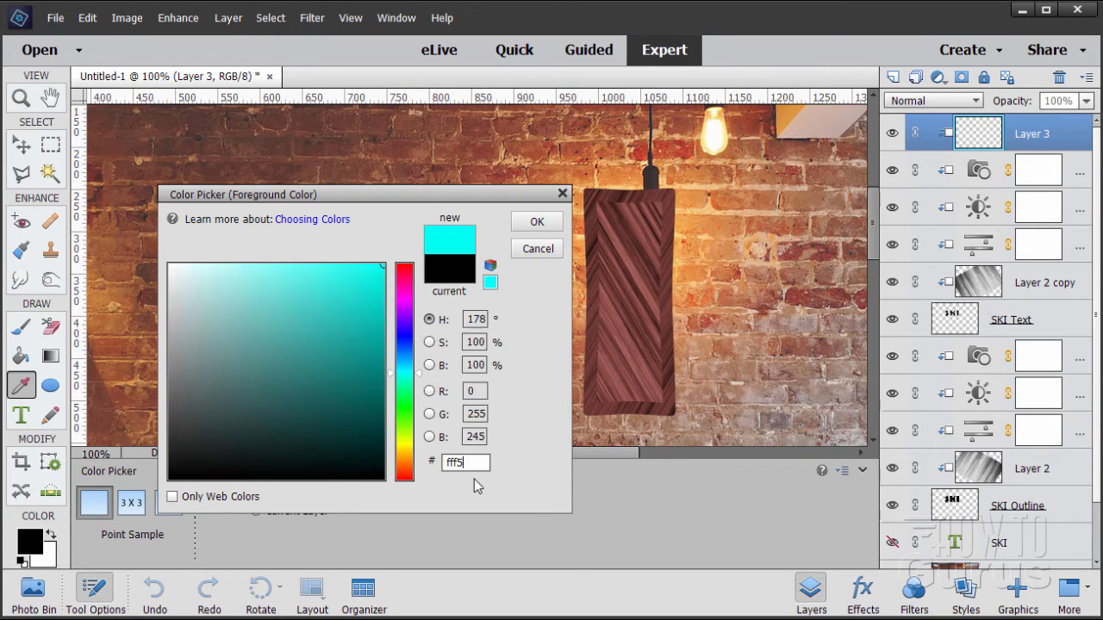
pyautogui.press('Return')
pyautogui.press('b')
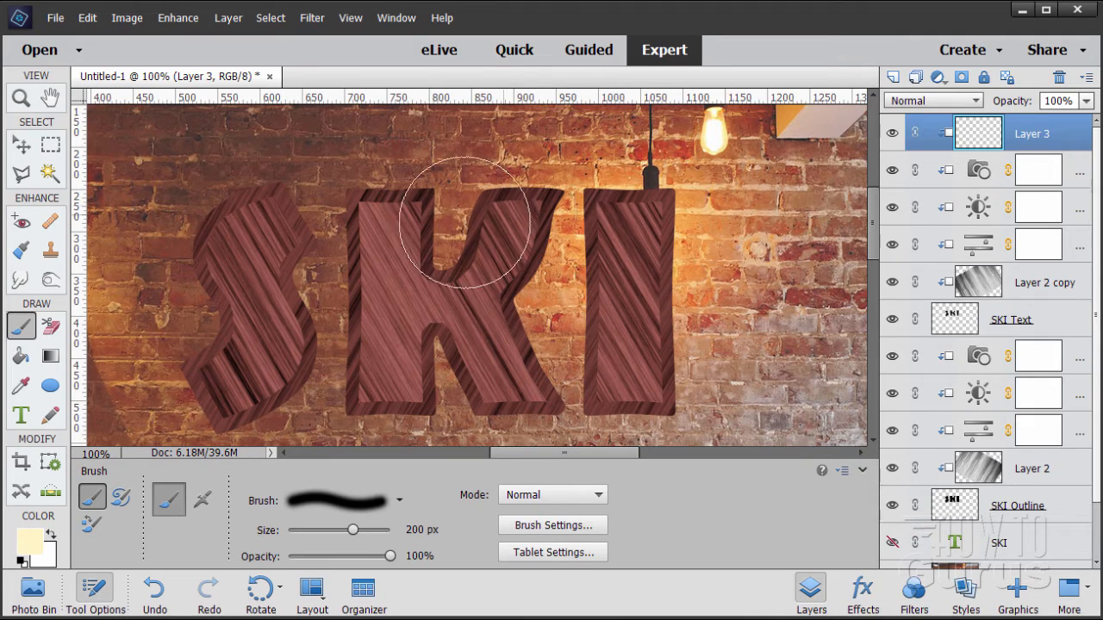
# Paint soft cream light over the lamp-facing areas of the inner letters on Layer 3 and set its blend mode to Soft Light
pyautogui.click(23, 145)
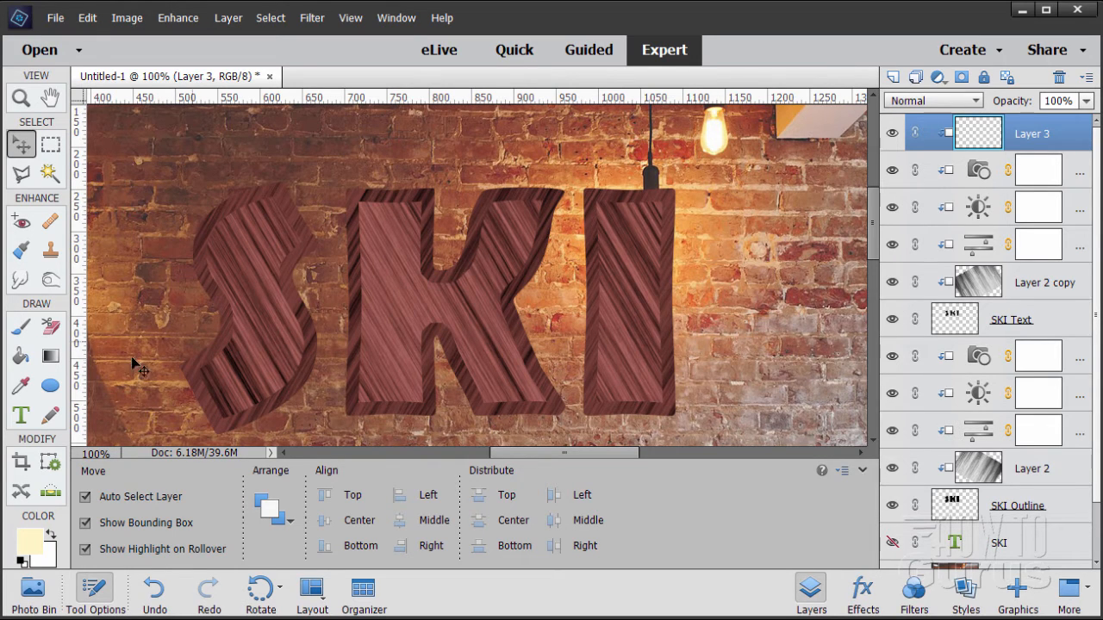
pyautogui.click(21, 326)
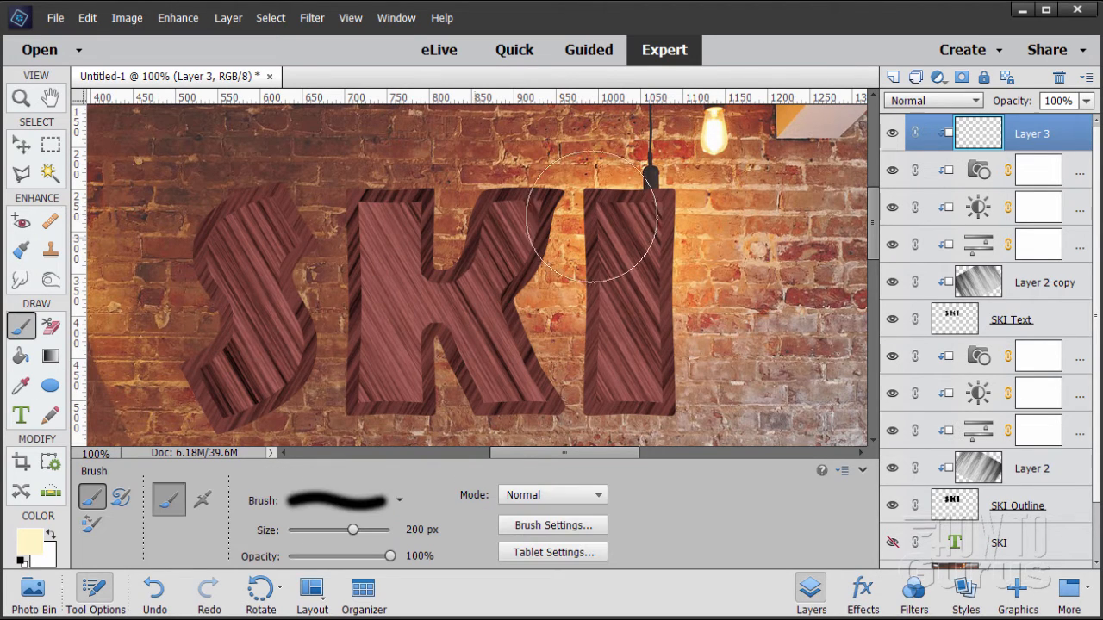
pyautogui.click(673, 207)
pyautogui.moveTo(673, 208)
pyautogui.mouseDown()
pyautogui.moveTo(597, 264)
pyautogui.moveTo(550, 199)
pyautogui.moveTo(561, 227)
pyautogui.moveTo(549, 202)
pyautogui.moveTo(533, 244)
pyautogui.moveTo(429, 199)
pyautogui.moveTo(337, 241)
pyautogui.moveTo(317, 223)
pyautogui.moveTo(351, 385)
pyautogui.moveTo(338, 376)
pyautogui.moveTo(418, 433)
pyautogui.moveTo(561, 412)
pyautogui.moveTo(561, 398)
pyautogui.moveTo(585, 412)
pyautogui.mouseUp()
pyautogui.press('v')
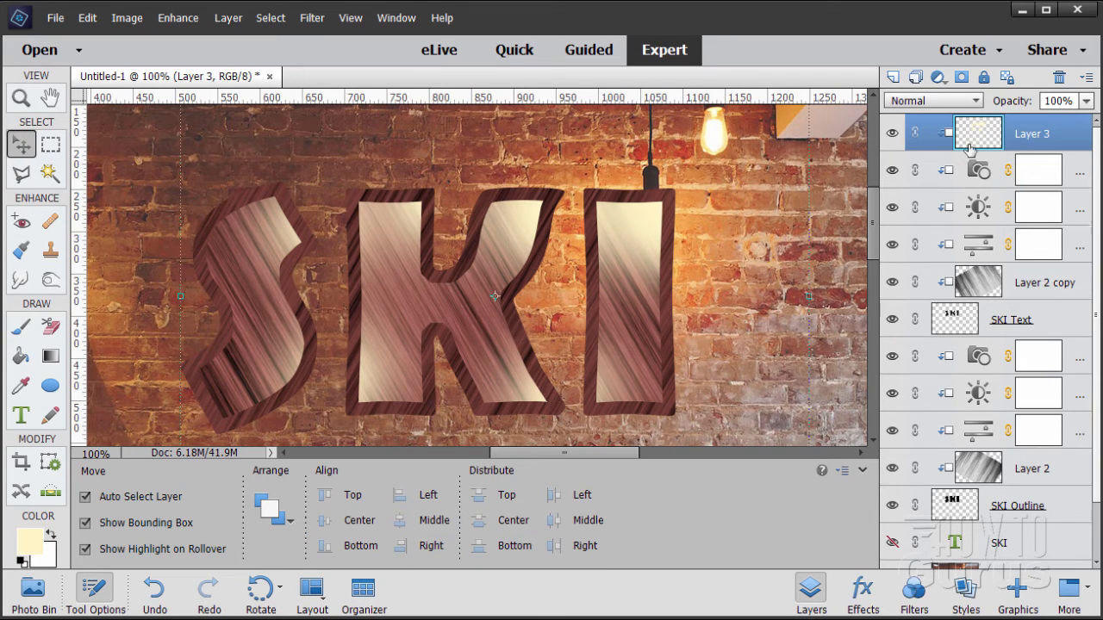
pyautogui.click(911, 102)
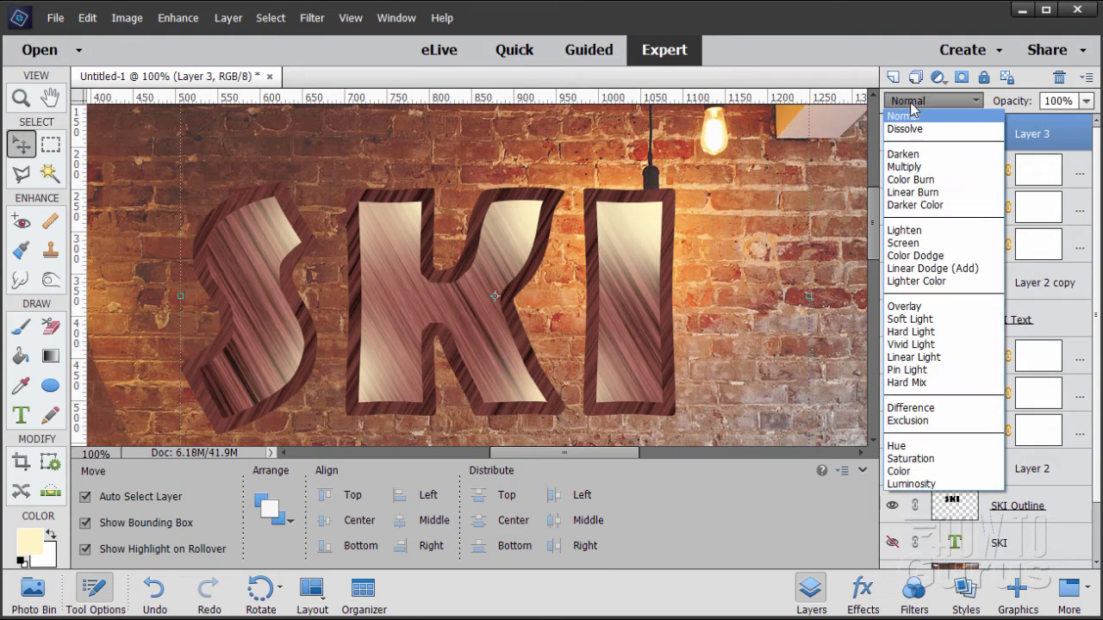
pyautogui.click(917, 320)
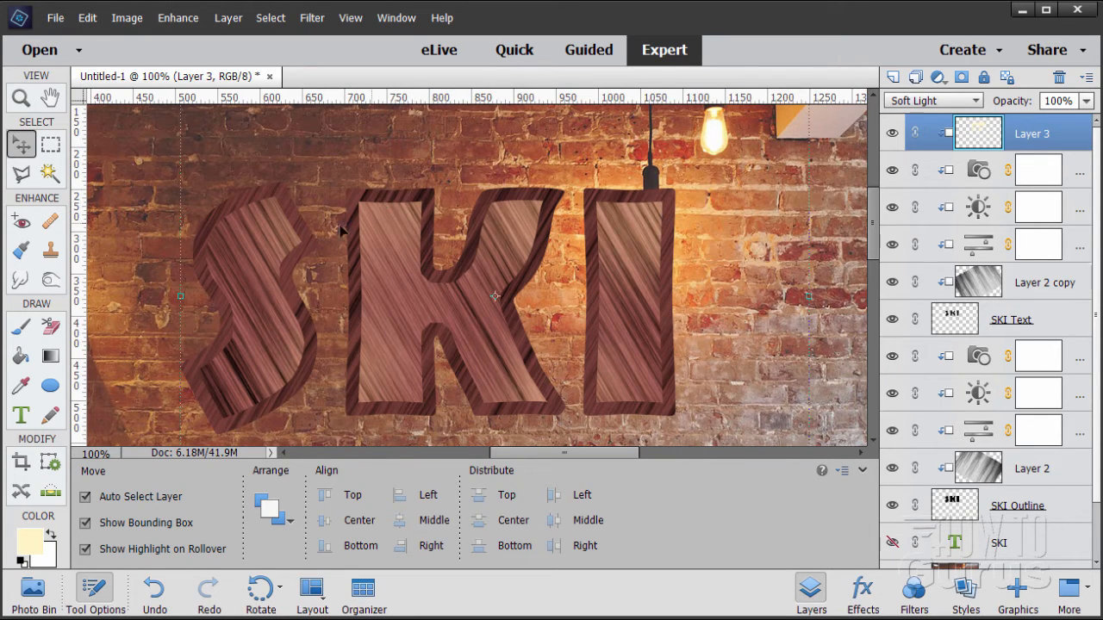
# Rename the painted cream light layer as Lamp Glow
pyautogui.doubleClick(1029, 136)
pyautogui.write('Lamp Gl')
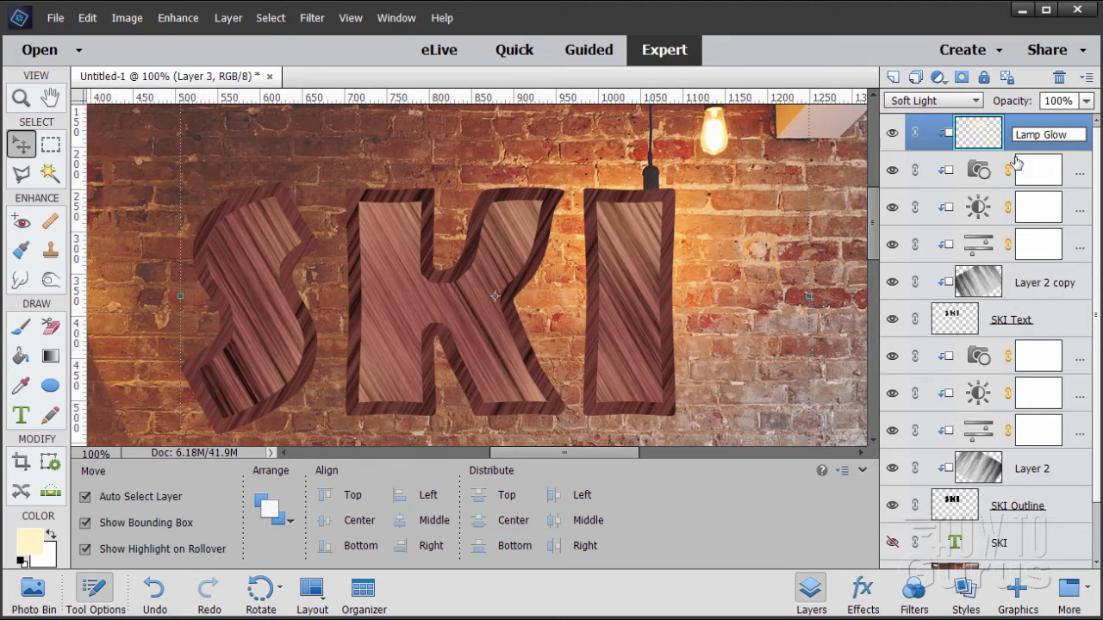
pyautogui.write('ow')
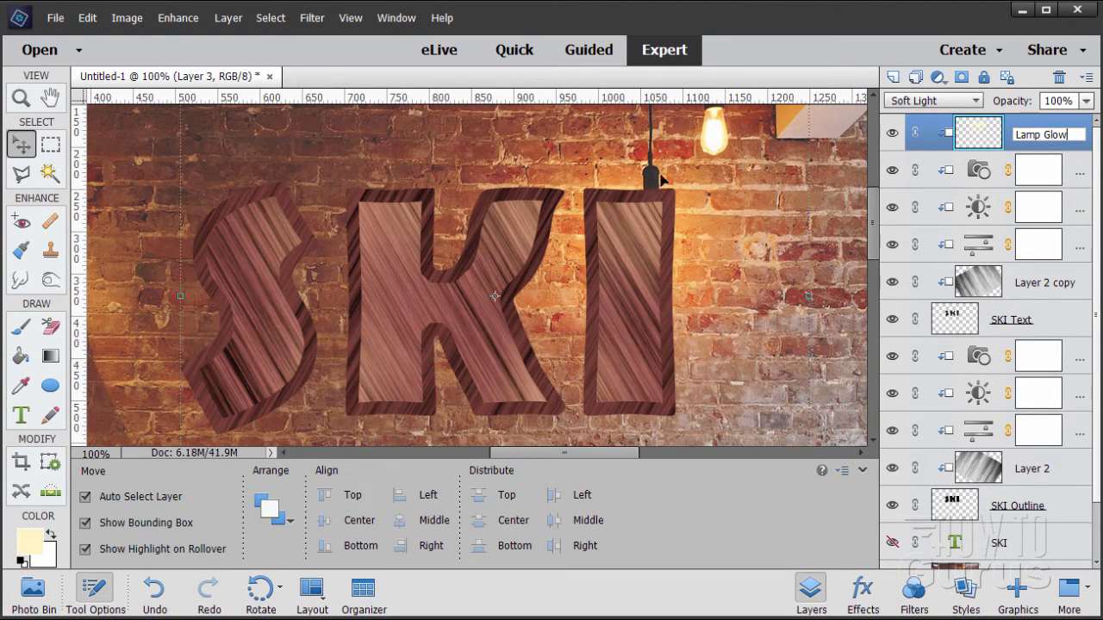
pyautogui.click(1068, 148)
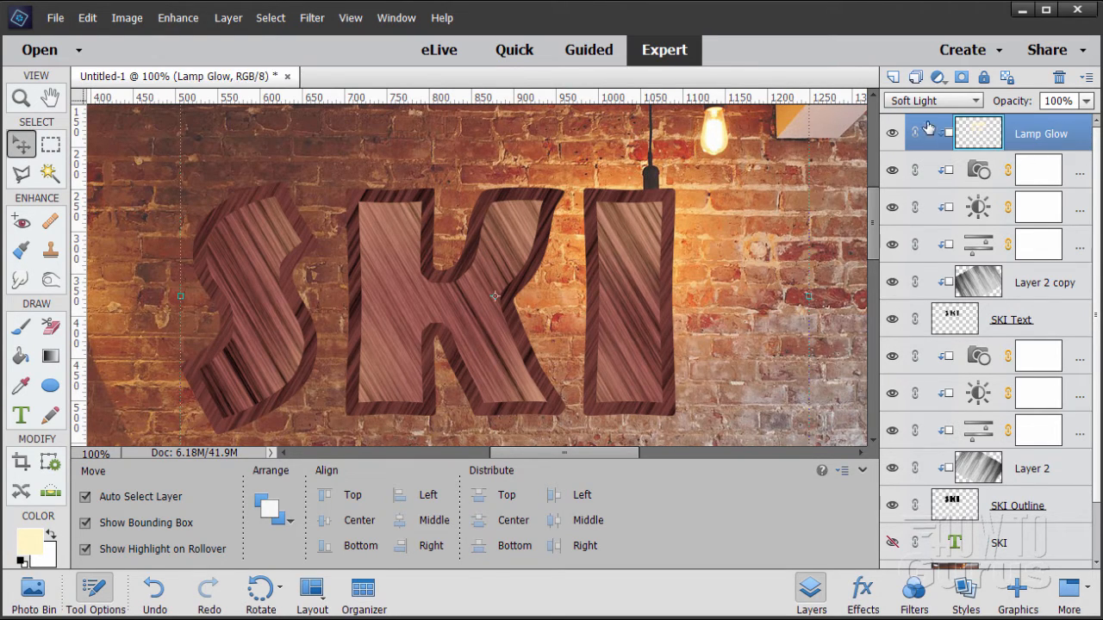
# Add a new clipped layer above Lamp Glow and name it Lamp Highlight
pyautogui.click(892, 76)
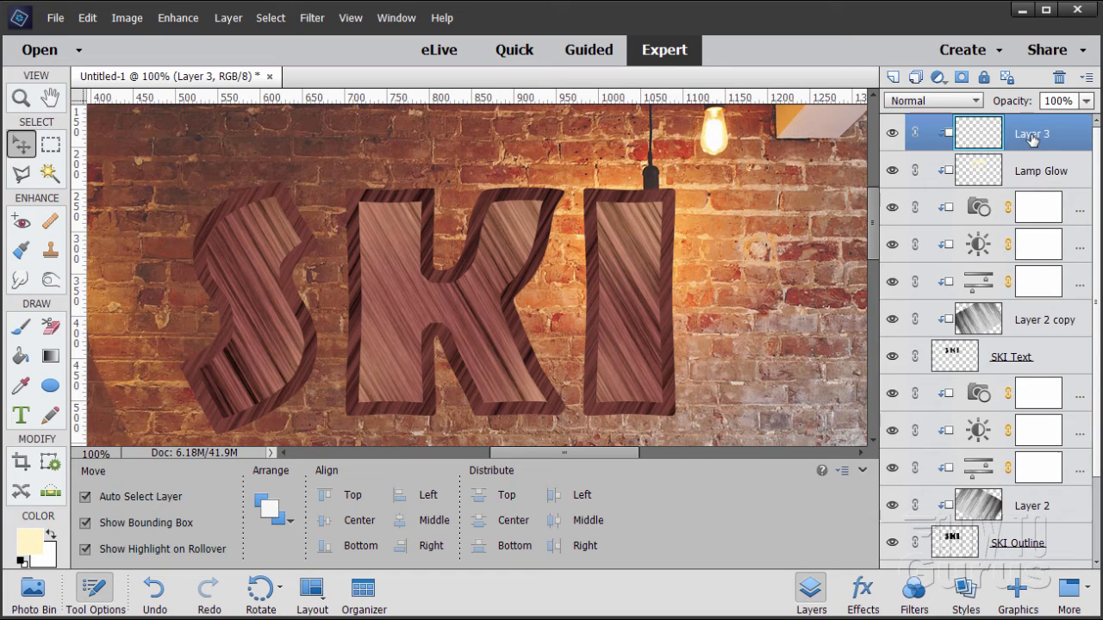
pyautogui.doubleClick(1032, 133)
pyautogui.write('Lamp H')
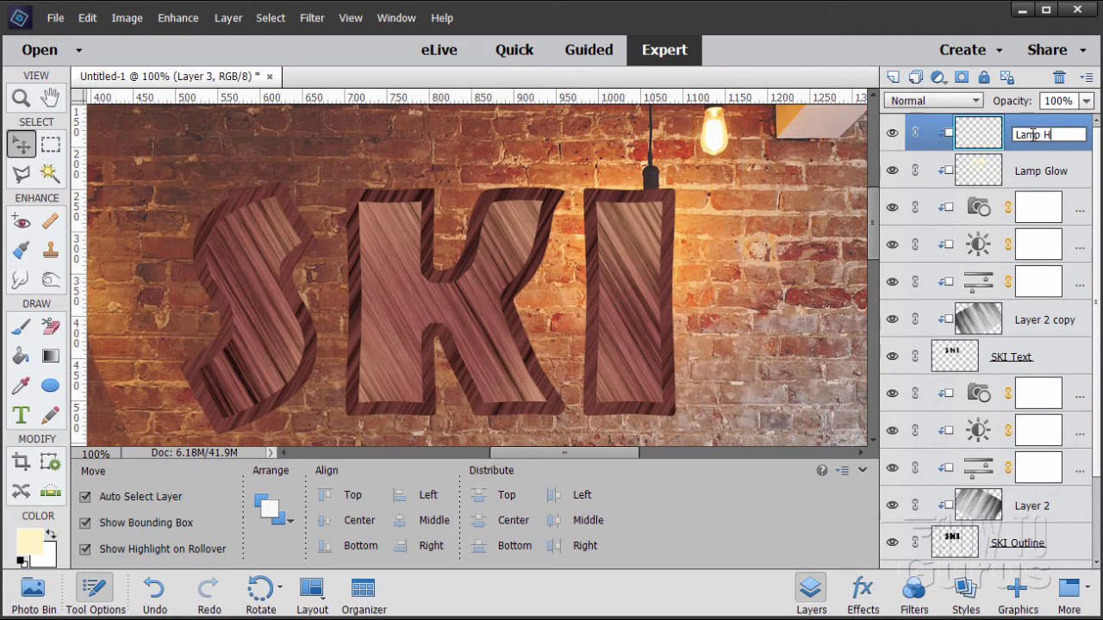
pyautogui.write('ighlight')
pyautogui.press('Return')
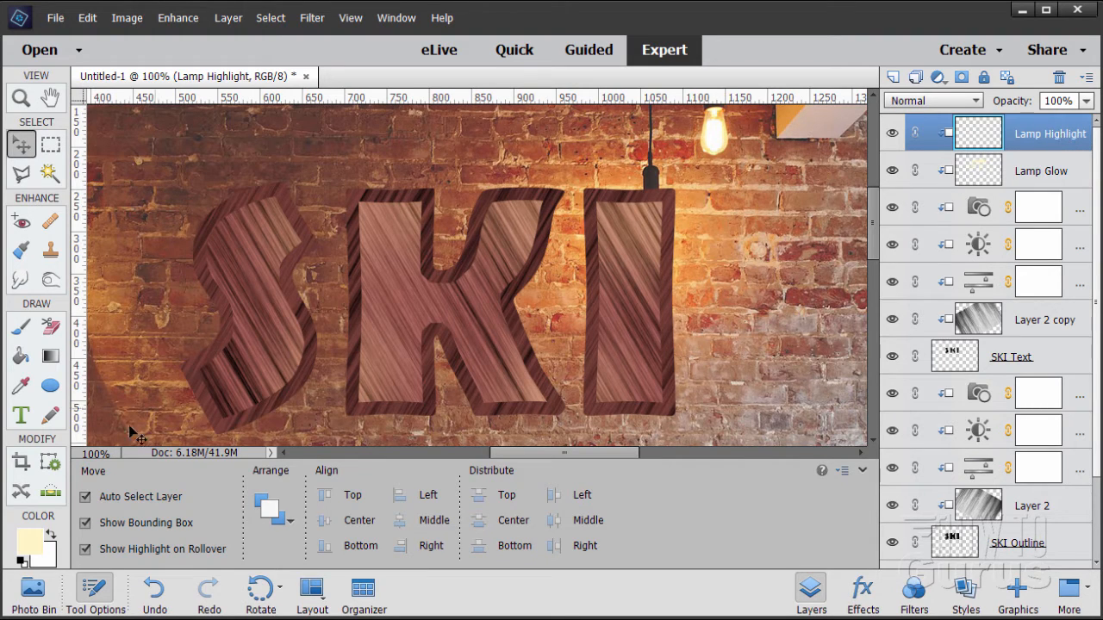
# Paint white highlights on the letters' lamp-facing edges with a 70 px brush on Lamp Highlight, and set its blend mode to Overlay
pyautogui.click(52, 535)
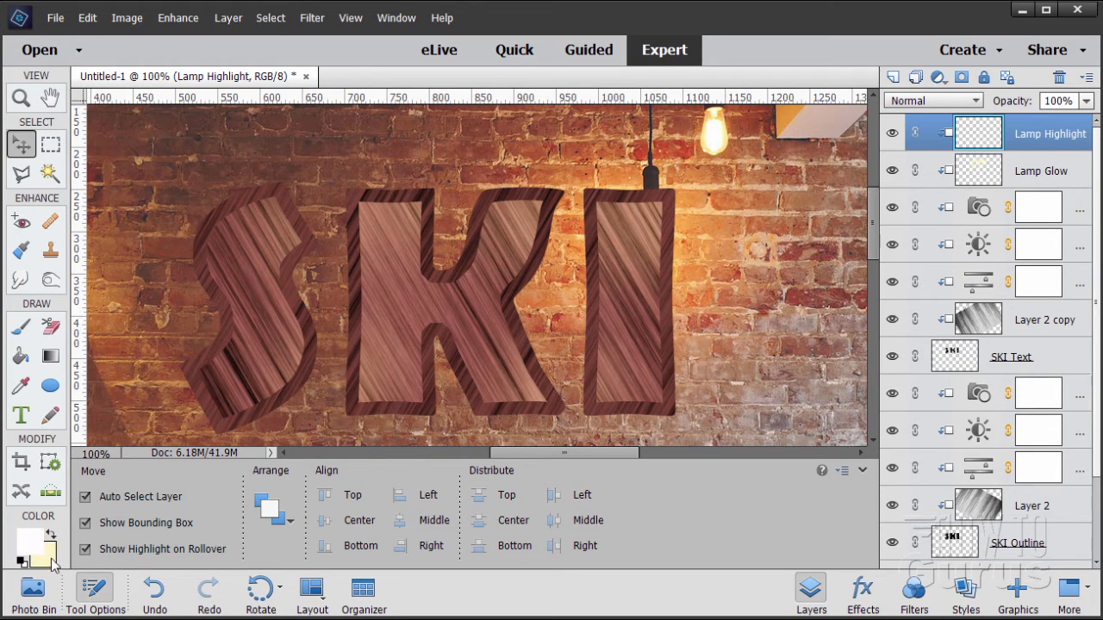
pyautogui.click(21, 326)
pyautogui.click(413, 529)
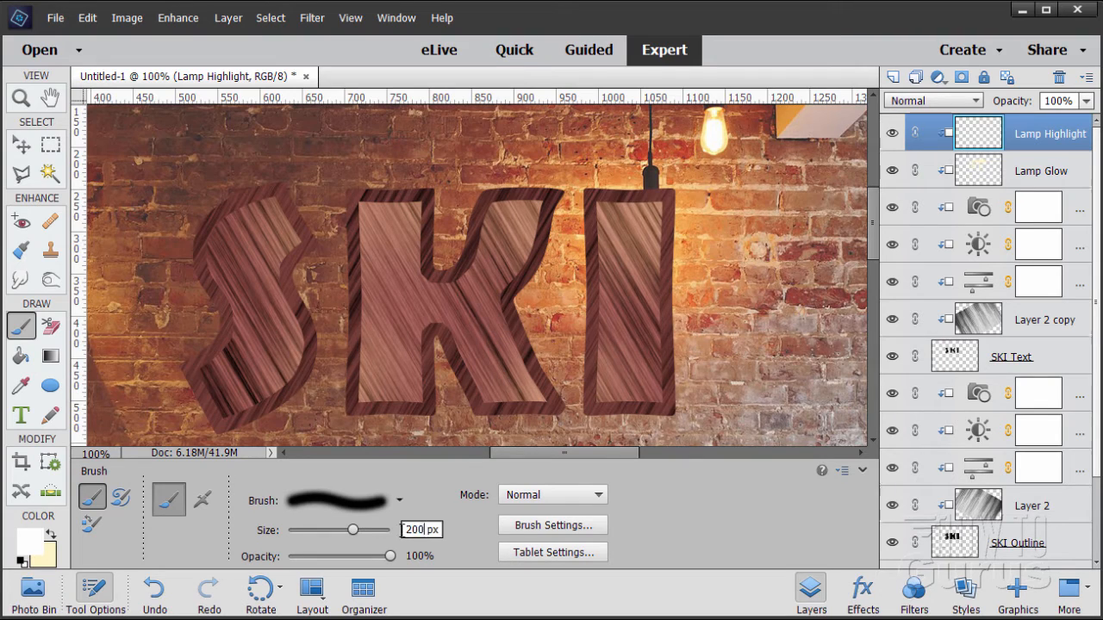
pyautogui.write('70')
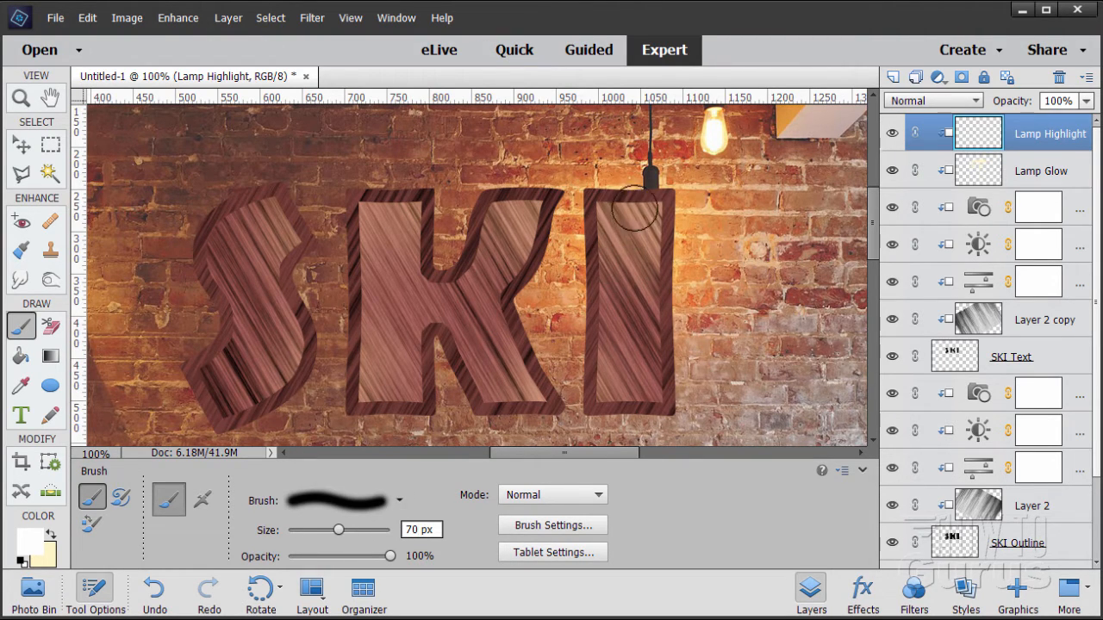
pyautogui.moveTo(638, 206)
pyautogui.mouseDown()
pyautogui.moveTo(651, 210)
pyautogui.moveTo(638, 258)
pyautogui.mouseUp()
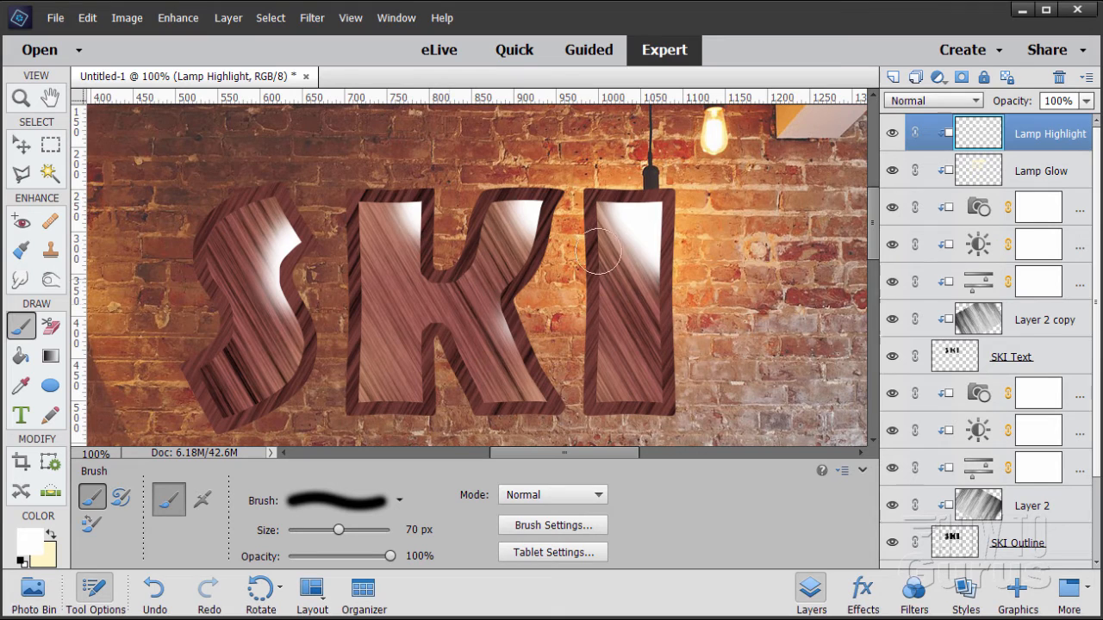
pyautogui.click(937, 104)
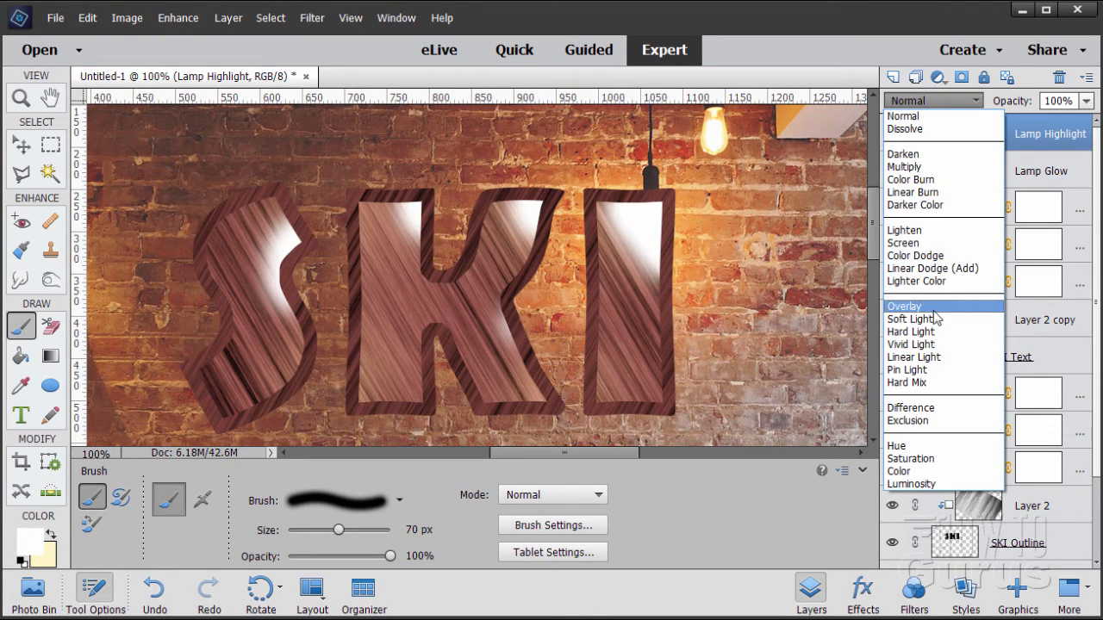
pyautogui.click(929, 314)
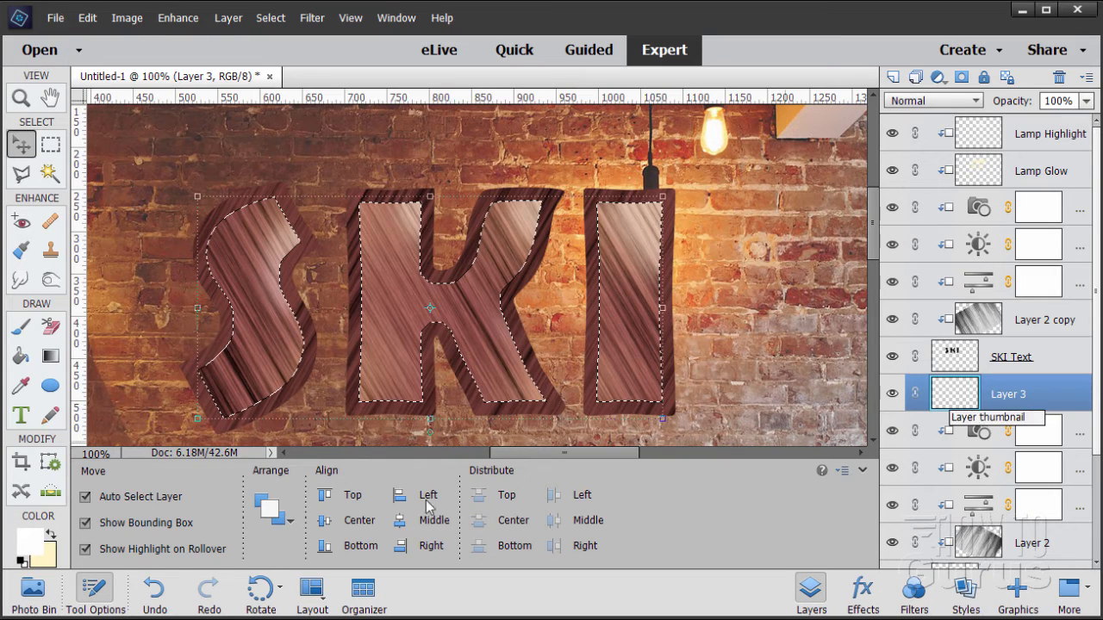
# Fill the inner-letter selection on the layer below SKI Text with the pale cream color, and open the filter choices
pyautogui.click(52, 536)
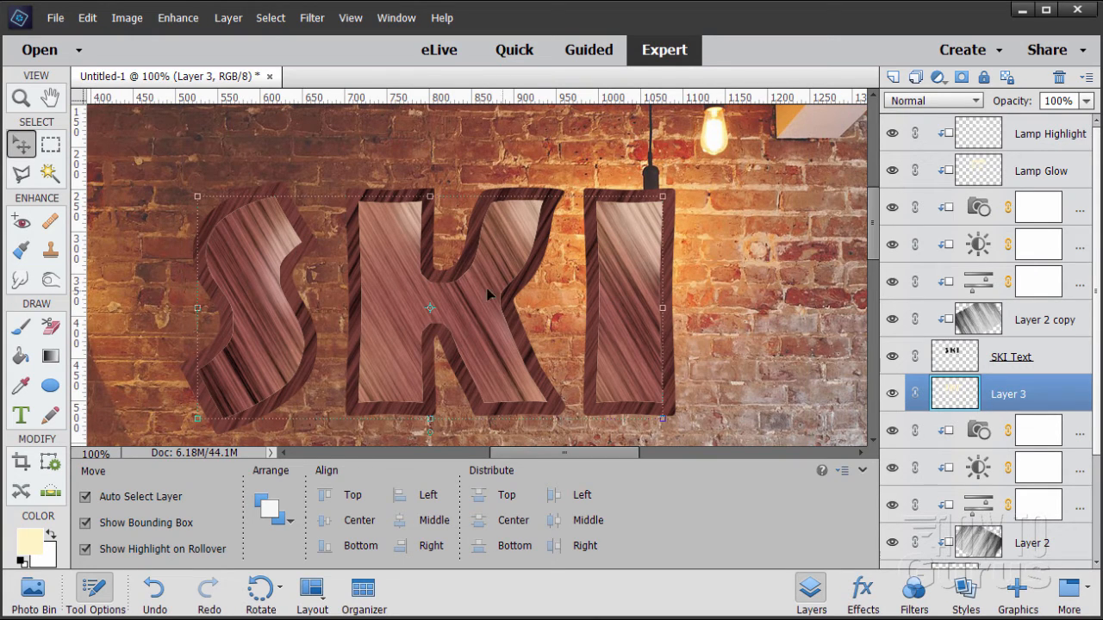
pyautogui.click(312, 19)
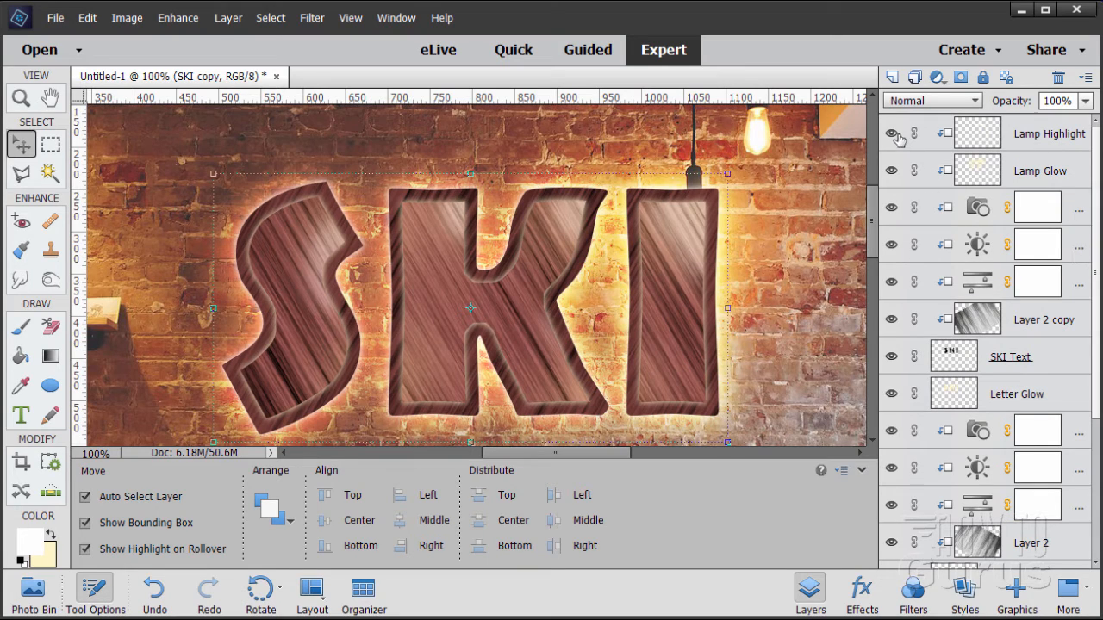
# Hide the sign layers covering the photo, from Lamp Highlight down through Layer 2 copy
pyautogui.click(892, 134)
pyautogui.click(892, 170)
pyautogui.click(892, 208)
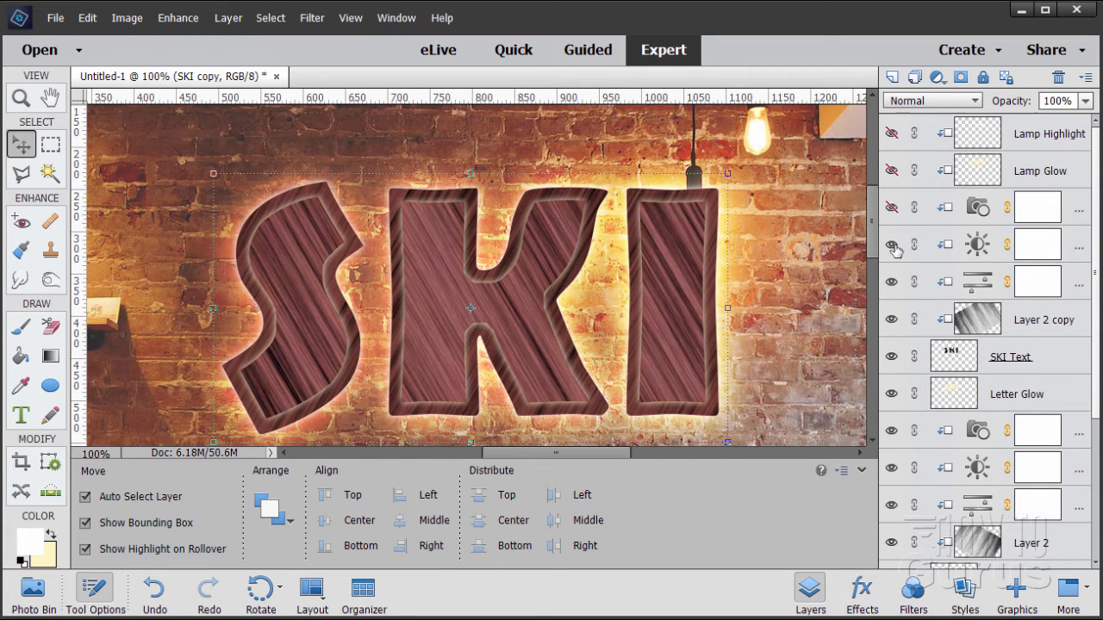
pyautogui.click(892, 245)
pyautogui.click(892, 282)
pyautogui.click(891, 318)
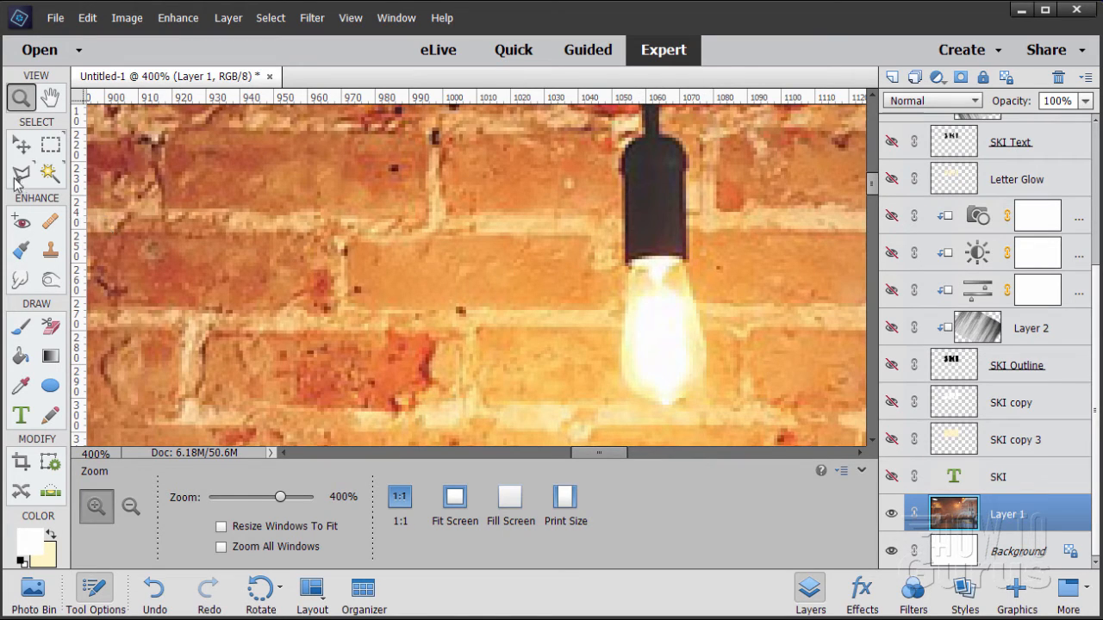
# Select the hanging lamp's socket and bulb in the Layer 1 photo by tracing their outline with the Polygonal Lasso
pyautogui.click(17, 175)
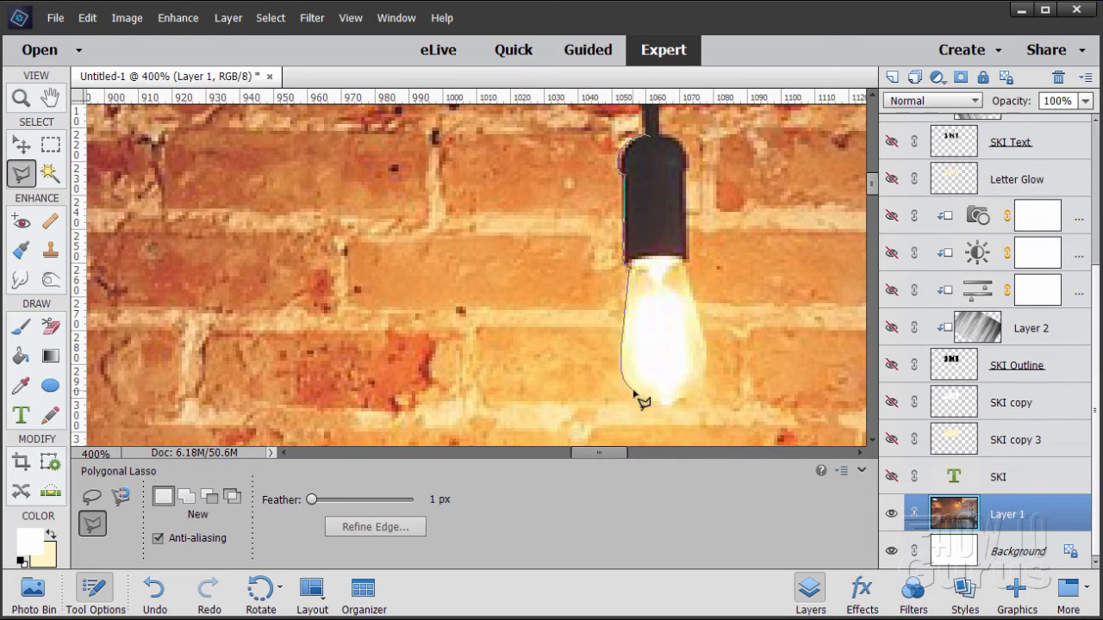
pyautogui.click(634, 391)
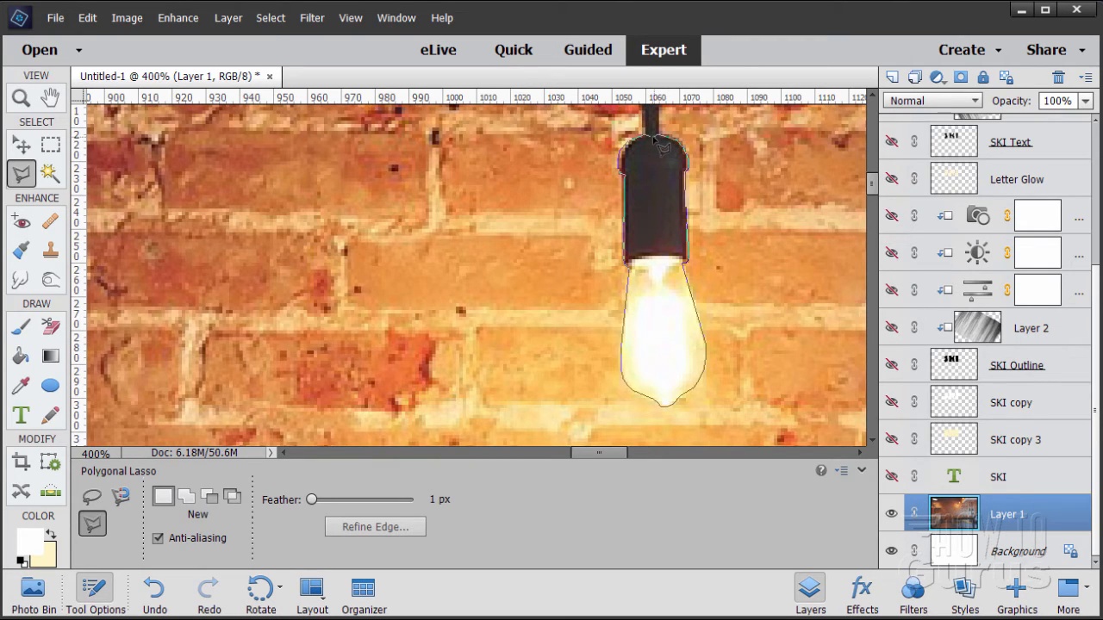
pyautogui.click(661, 148)
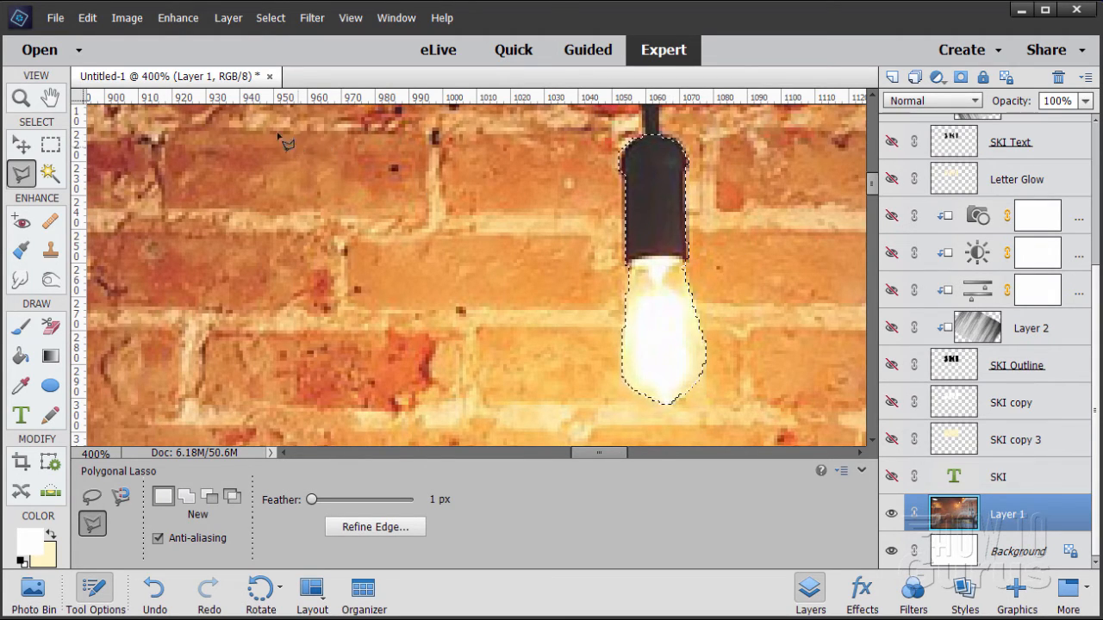
# Copy the selected lamp to its own layer and name it Lamp Photo
pyautogui.hotkey('ctrl', 'j')
pyautogui.doubleClick(1020, 515)
pyautogui.write('Lamp Photo')
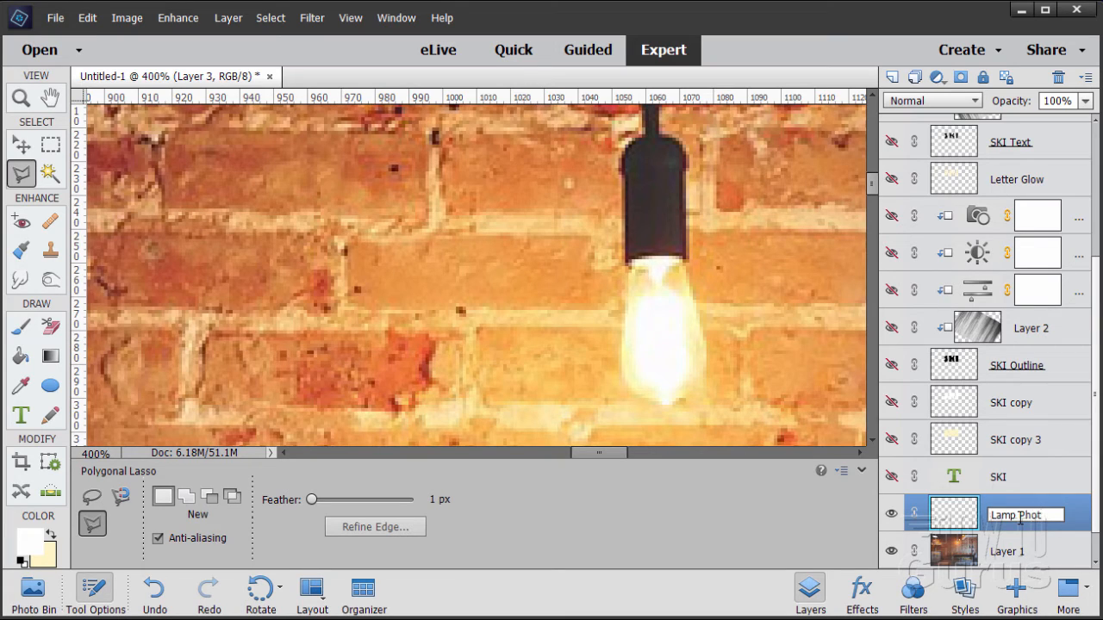
pyautogui.press('Return')
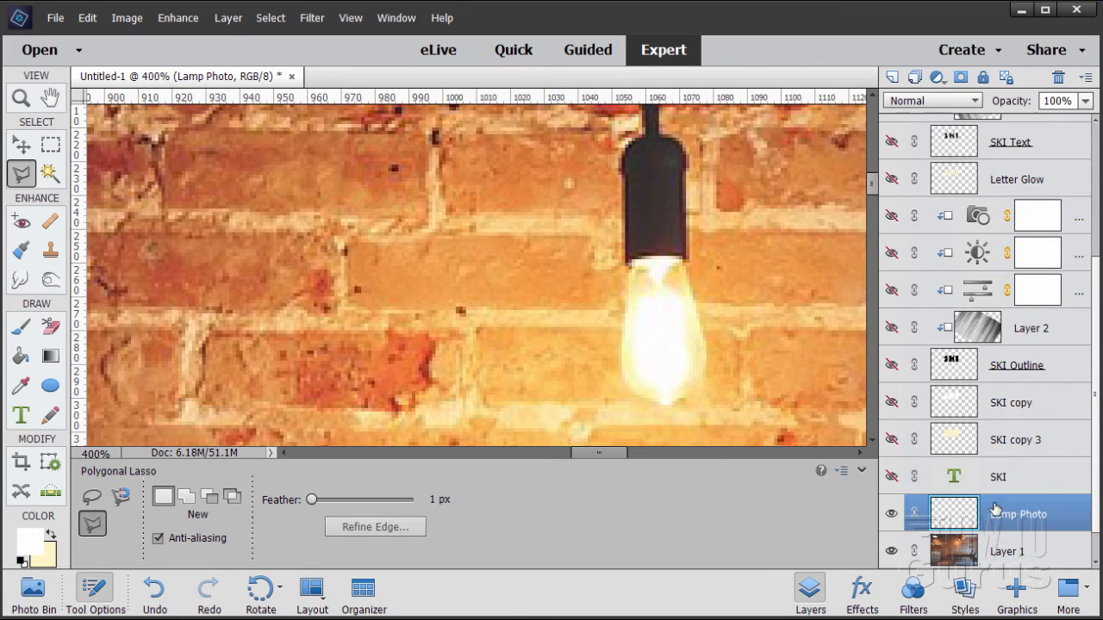
# Move the Lamp Photo layer to the top of the layer stack, above Lamp Highlight
pyautogui.moveTo(996, 516); pyautogui.dragTo(976, 180)
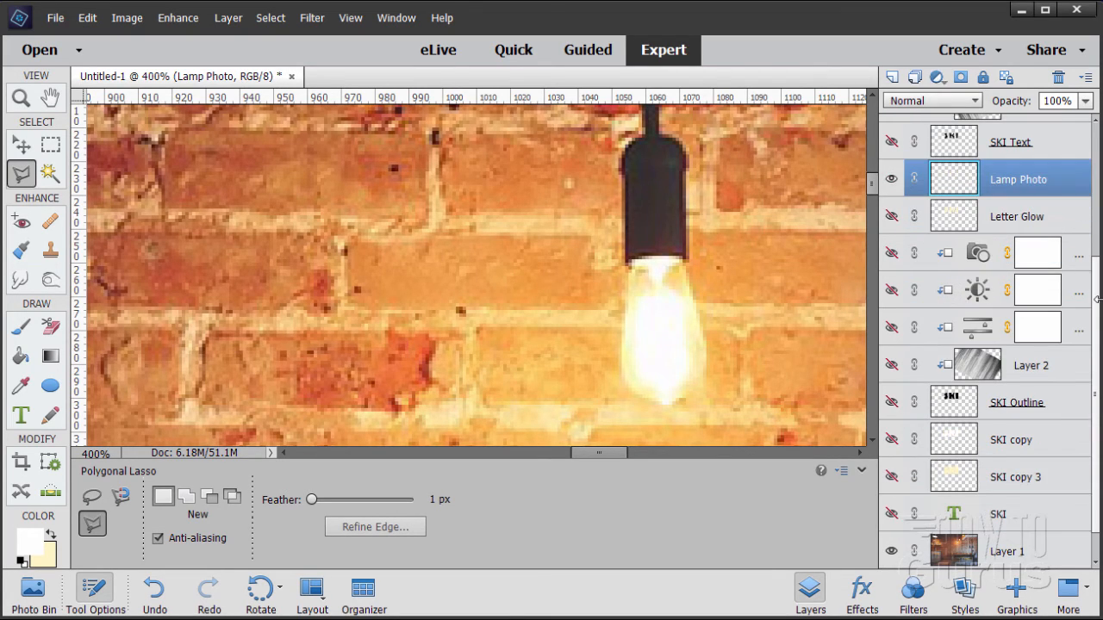
pyautogui.moveTo(1097, 305); pyautogui.dragTo(1097, 173)
pyautogui.moveTo(995, 394); pyautogui.dragTo(993, 123)
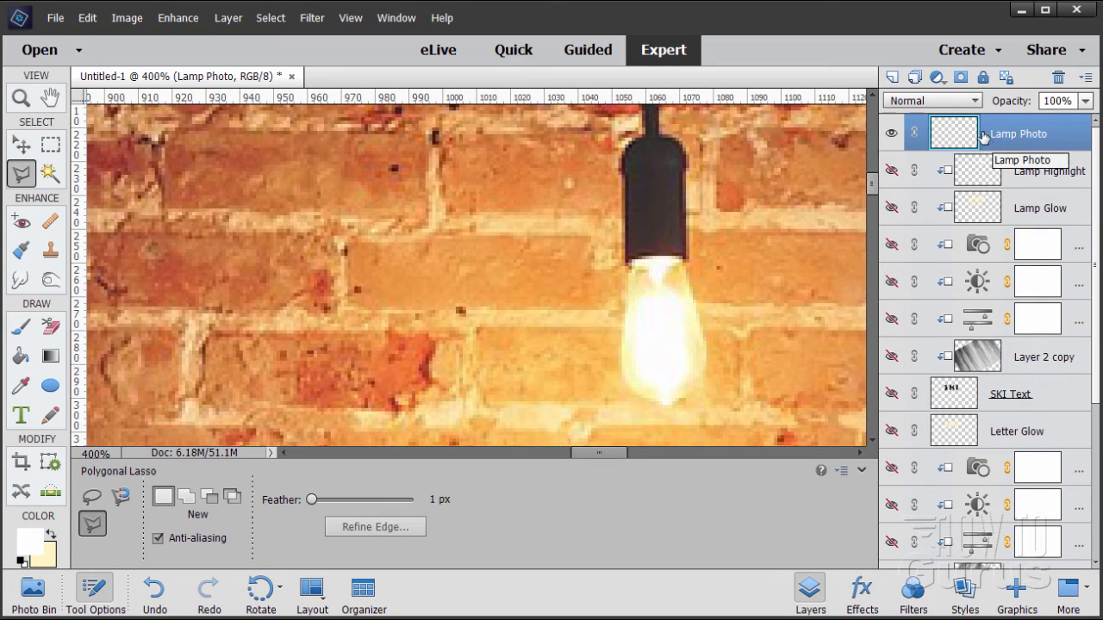
# Show all the hidden sign layers again, from Lamp Highlight down through SKI copy 3, leaving the original SKI text layer hidden
pyautogui.click(894, 173)
pyautogui.click(893, 209)
pyautogui.moveTo(892, 245); pyautogui.dragTo(892, 505)
pyautogui.scroll(-3, 894, 370)
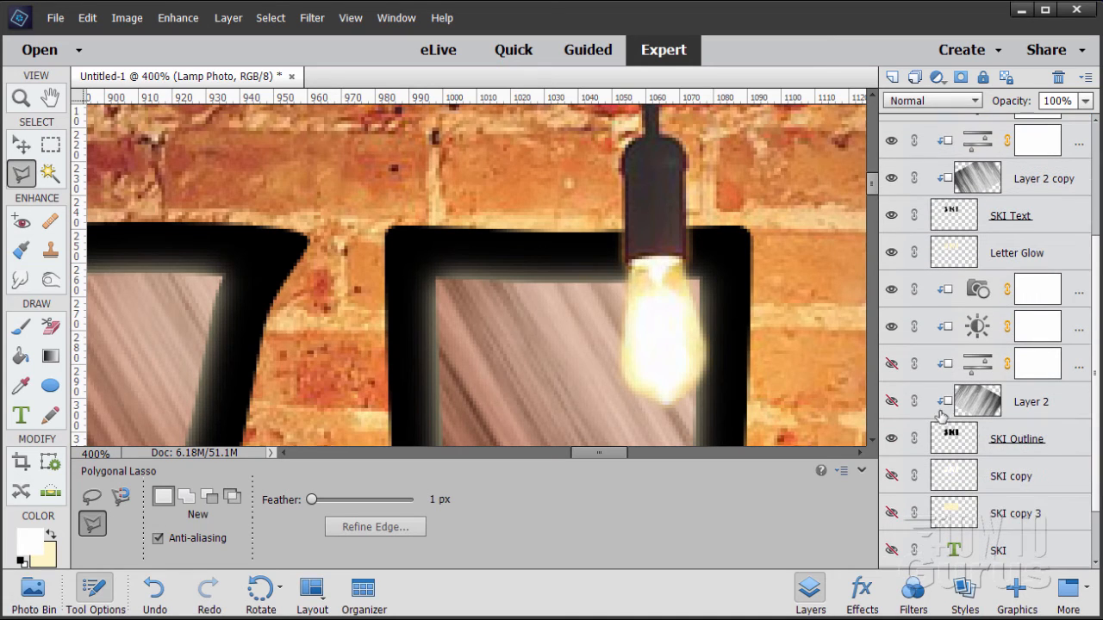
pyautogui.moveTo(894, 370); pyautogui.dragTo(893, 517)
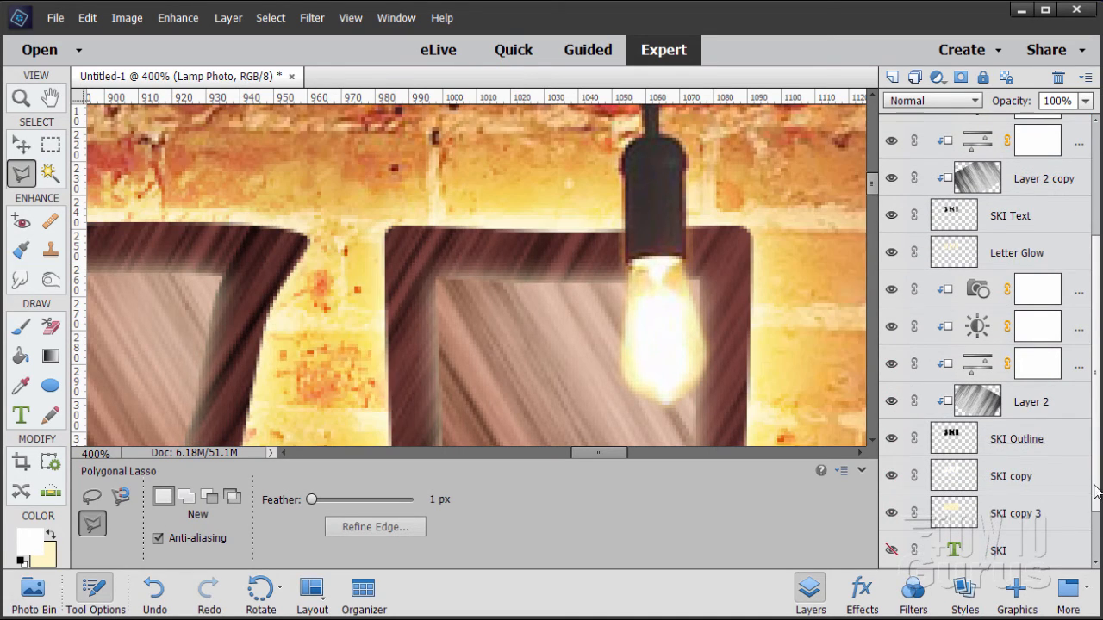
pyautogui.scroll(-1, 1099, 507)
pyautogui.scroll(-2, 1099, 506)
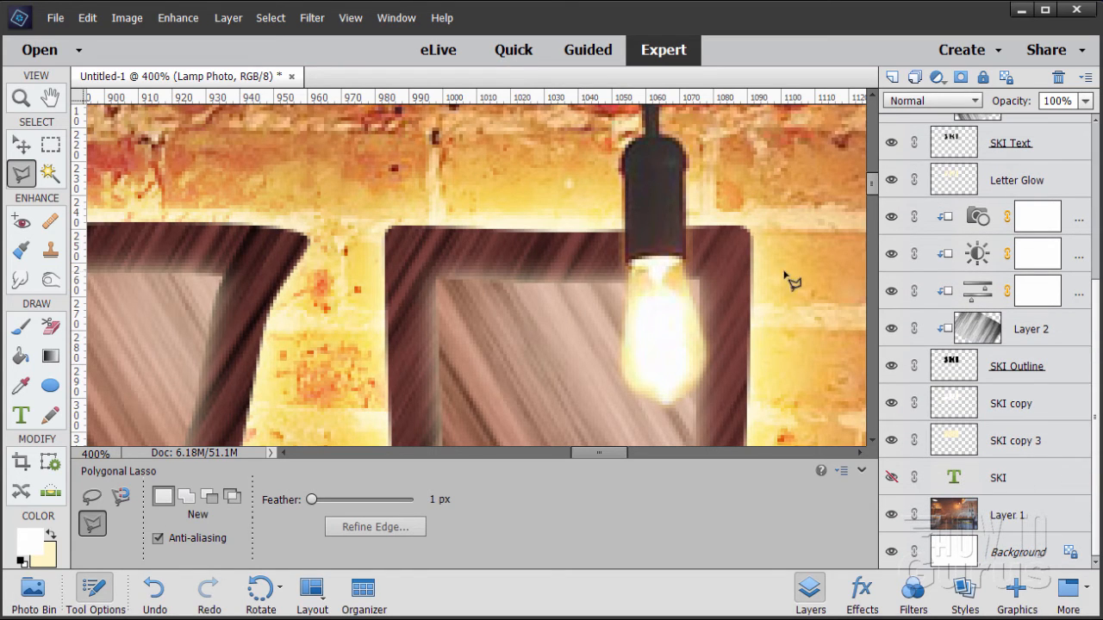
# Fit the whole image on screen and deselect the Lamp Photo layer with the Move tool to view the finished sign
pyautogui.click(349, 19)
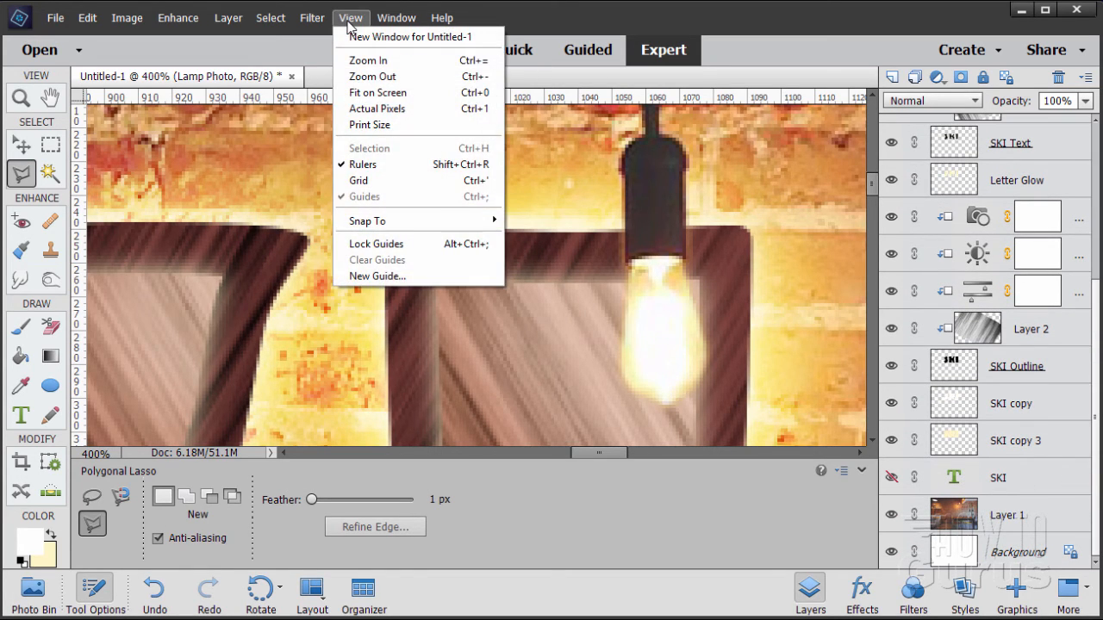
pyautogui.click(372, 92)
pyautogui.press('v')
pyautogui.click(773, 277)
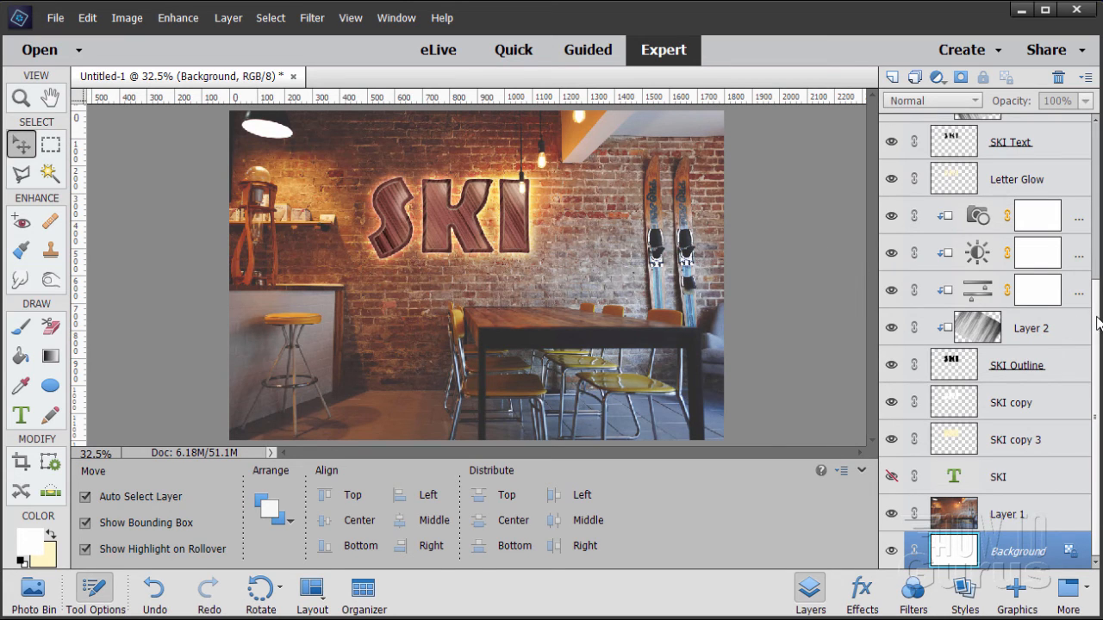
# Group the layers from Lamp Highlight down through Letter Glow and name the group SKI Text
pyautogui.scroll(5, 1098, 321)
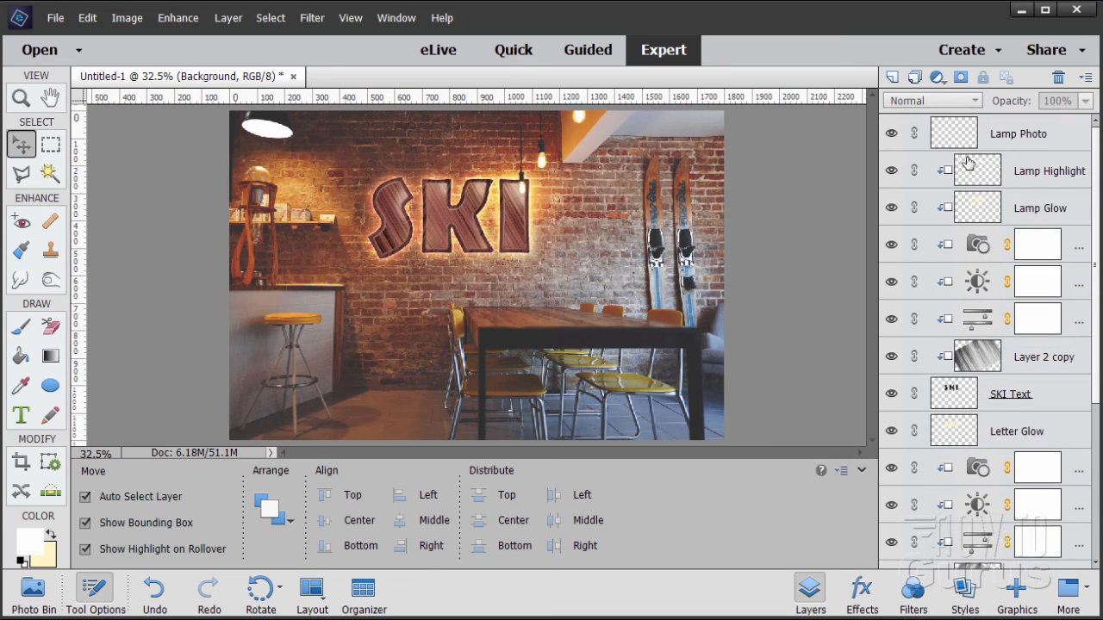
pyautogui.click(1030, 169)
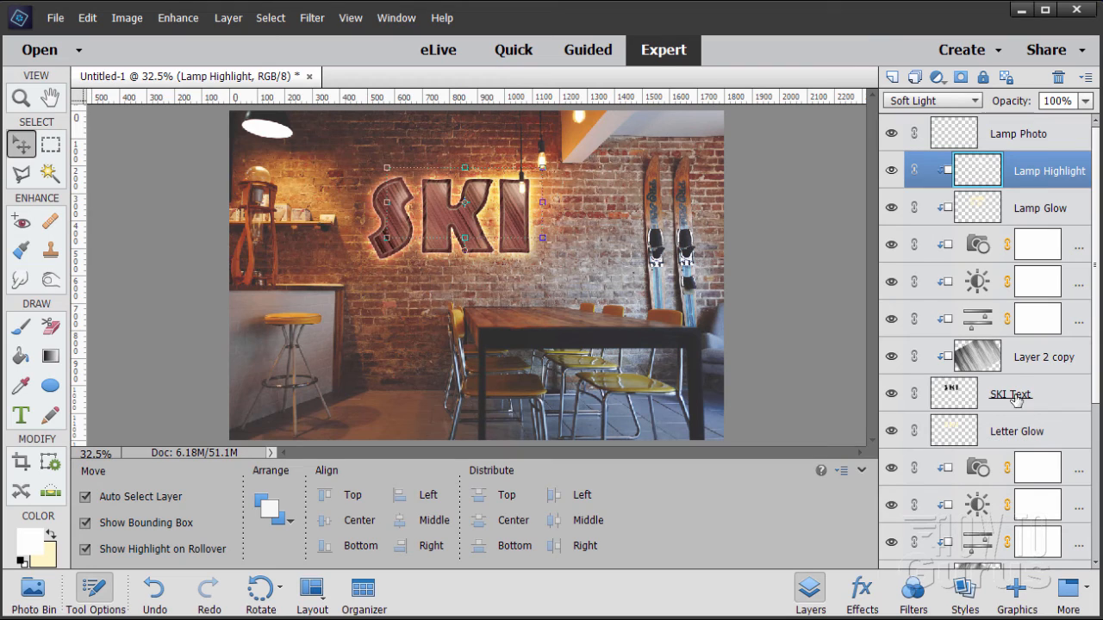
pyautogui.keyDown('shift'); pyautogui.click(1049, 430); pyautogui.keyUp('shift')
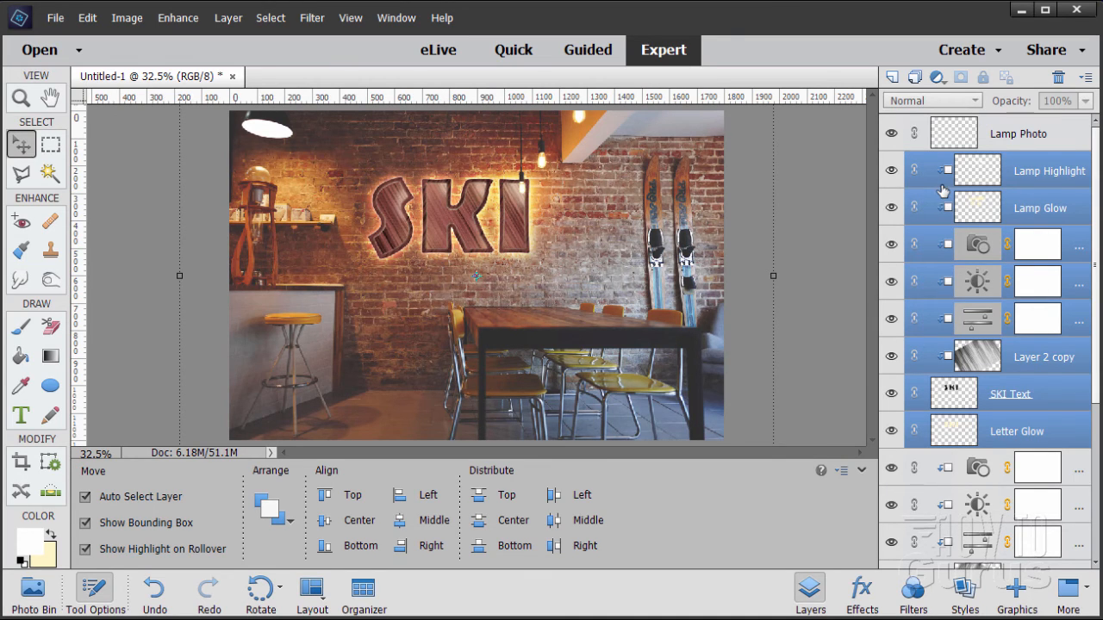
pyautogui.click(915, 79)
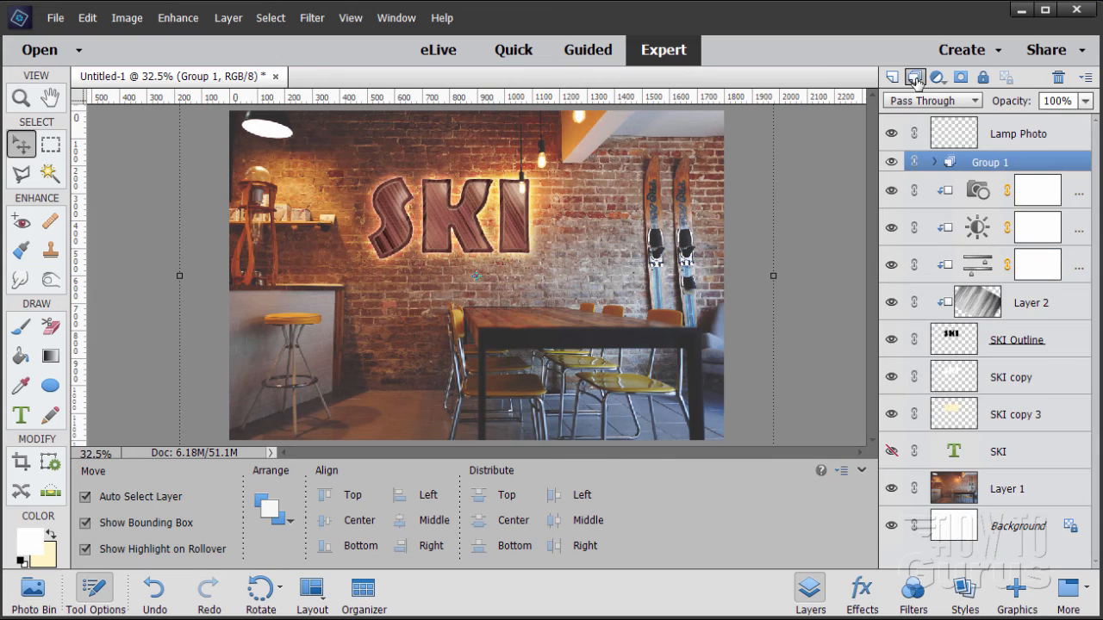
pyautogui.doubleClick(989, 164)
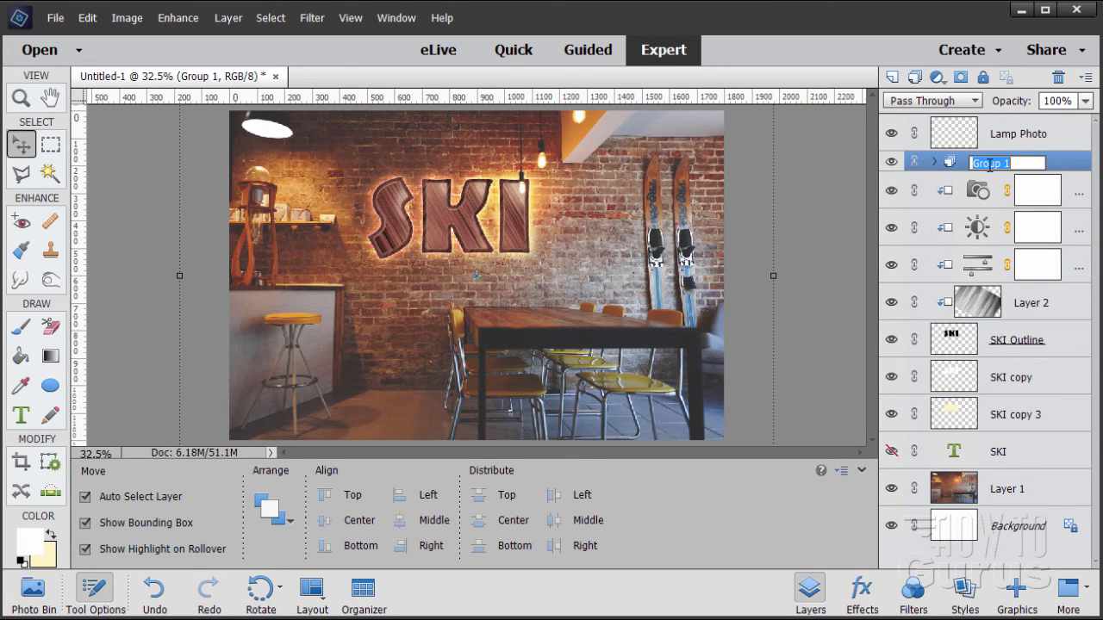
pyautogui.write('SKI Text')
pyautogui.click(1059, 165)
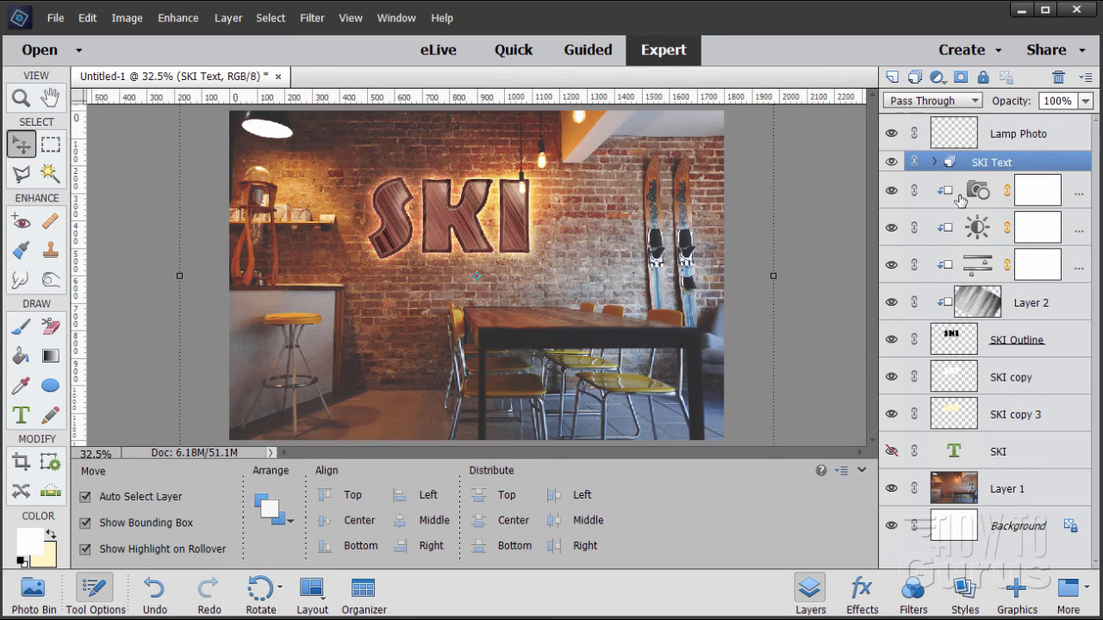
# Group the outline's photo filter and other adjustment layers, Layer 2 and SKI Outline, and name the group Ski Outline
pyautogui.click(1070, 187)
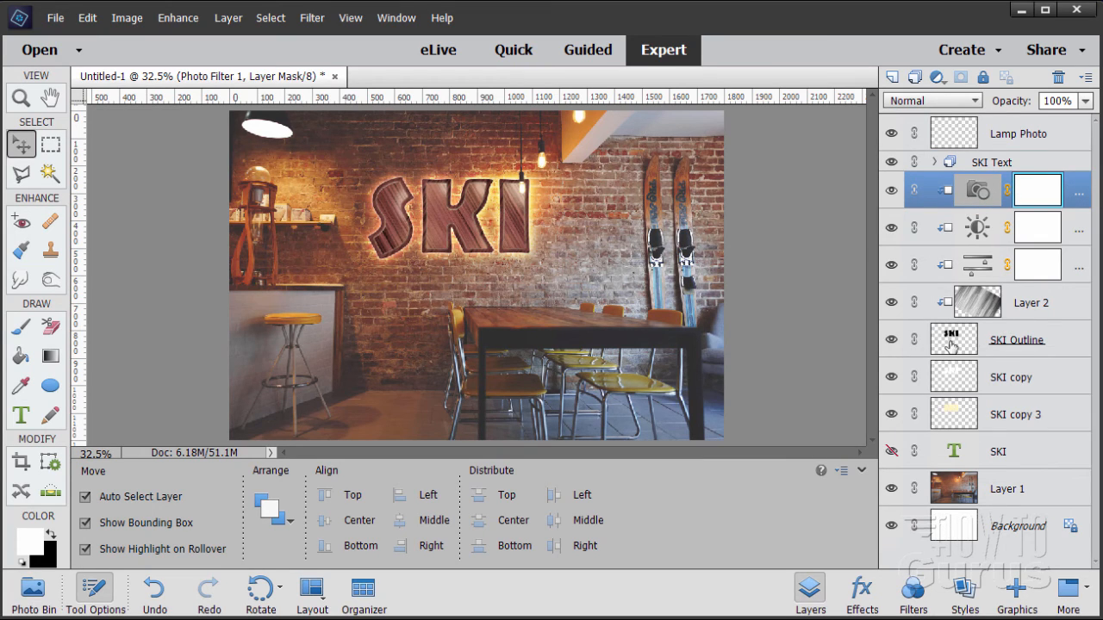
pyautogui.keyDown('shift'); pyautogui.click(1064, 343); pyautogui.keyUp('shift')
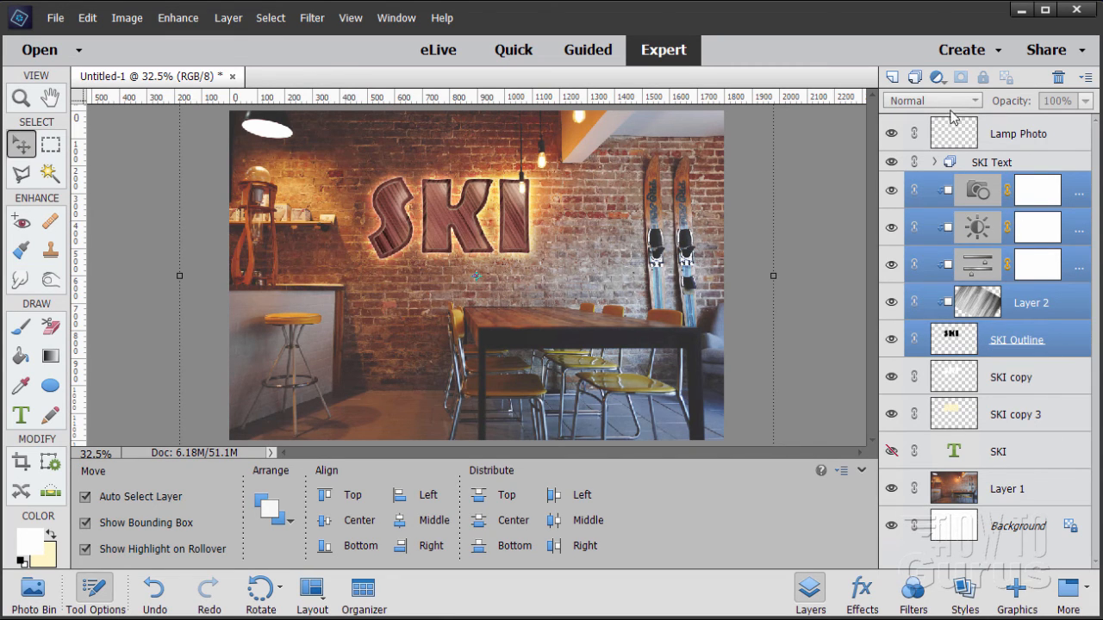
pyautogui.click(915, 79)
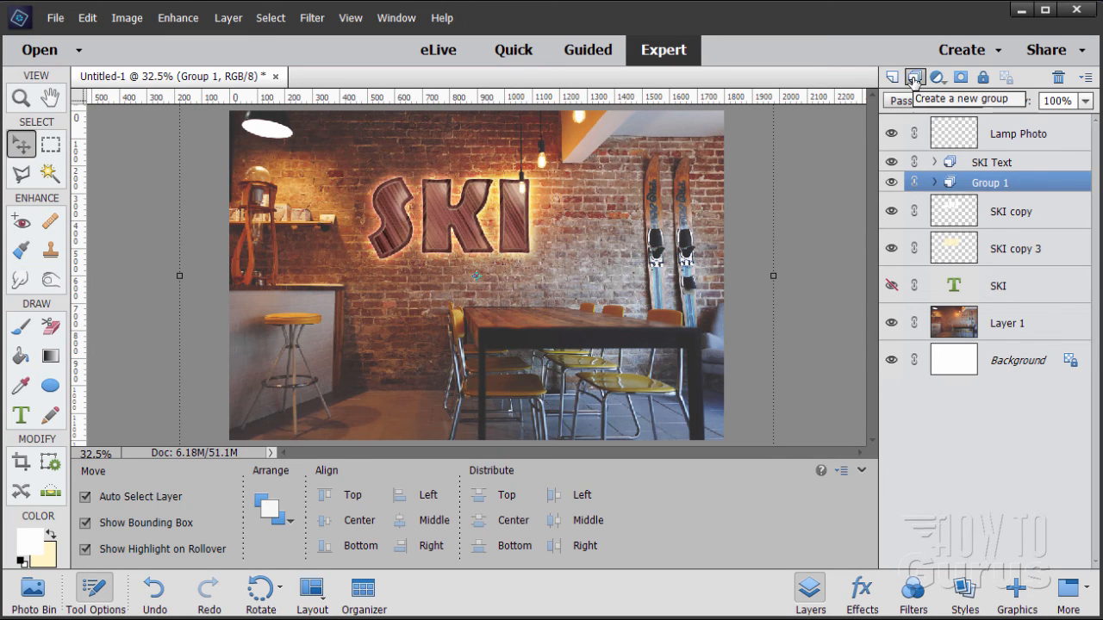
pyautogui.doubleClick(998, 184)
pyautogui.write('Ski Outline')
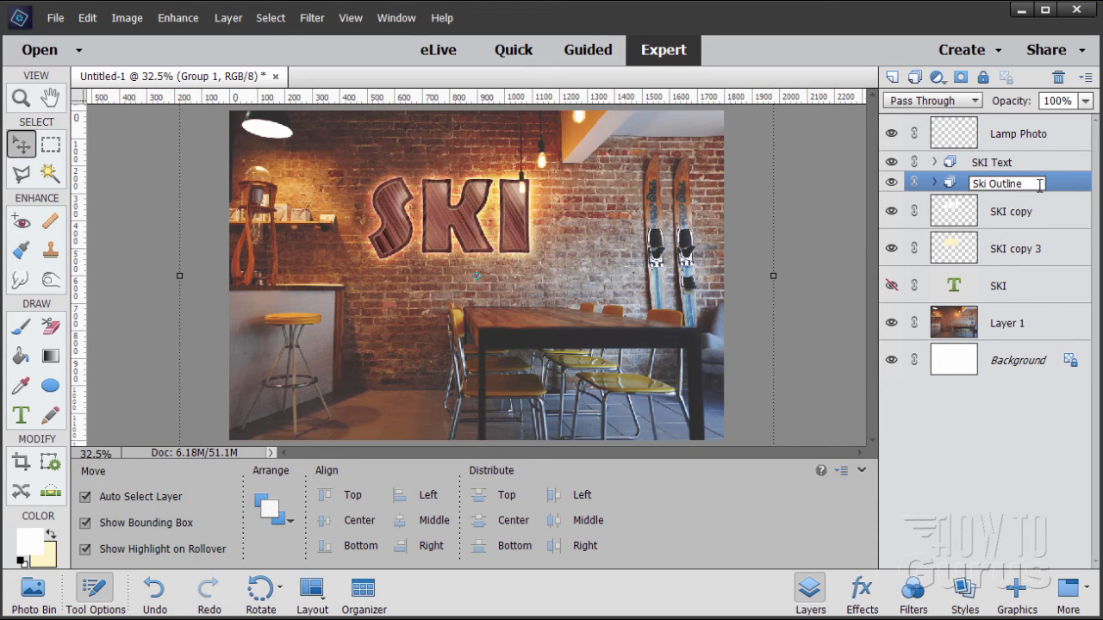
pyautogui.press('Return')
# Group the SKI copy and SKI copy 3 layers and name the group Glow
pyautogui.click(1044, 215)
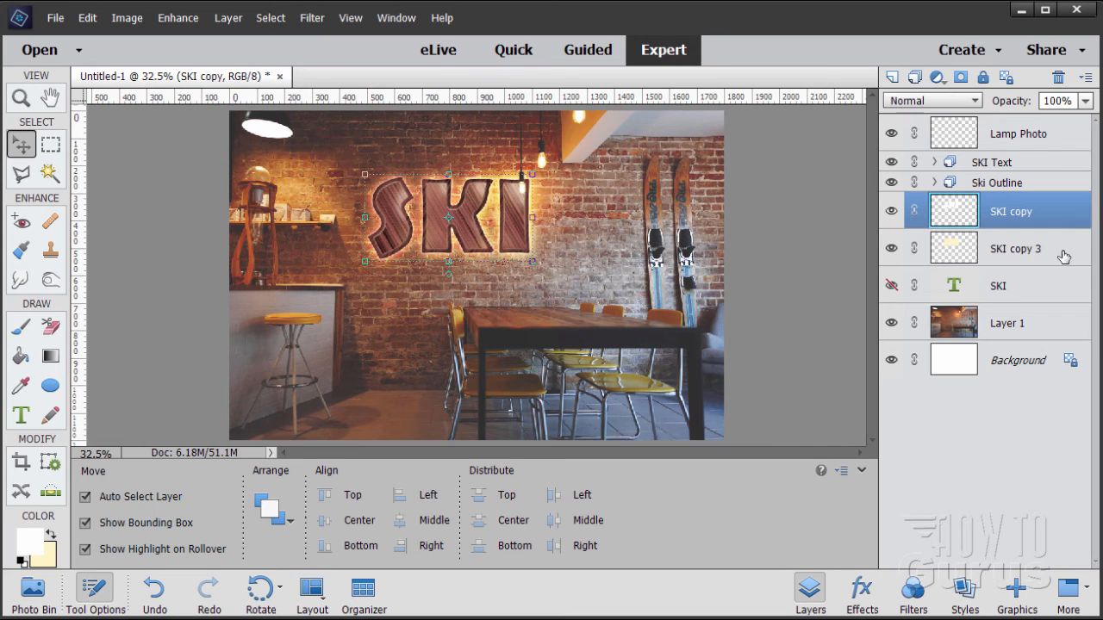
pyautogui.keyDown('ctrl'); pyautogui.click(1063, 252); pyautogui.keyUp('ctrl')
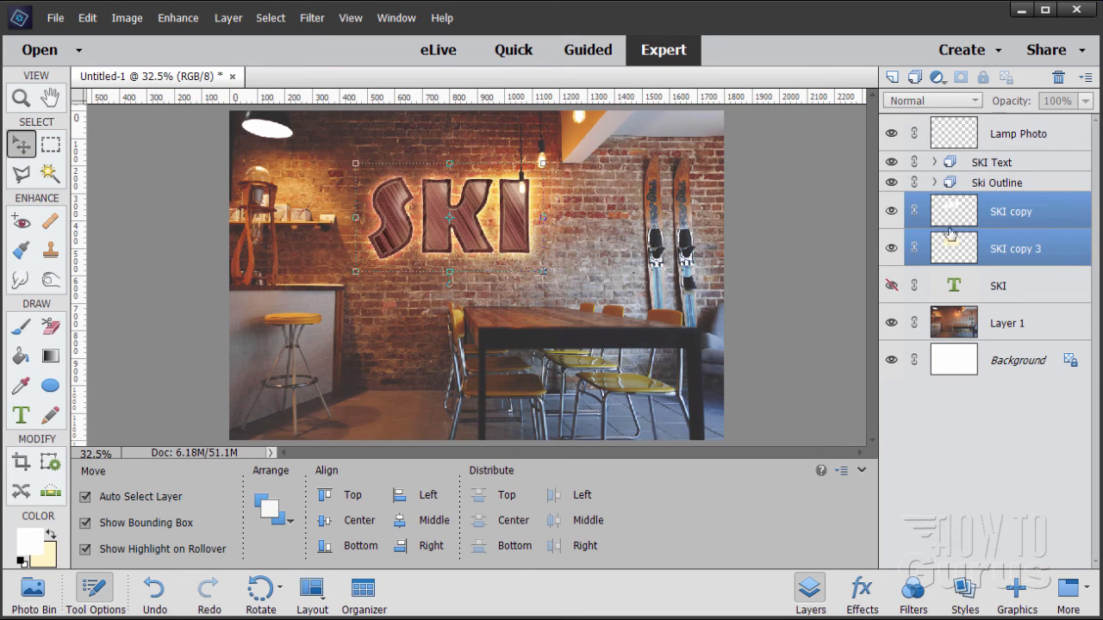
pyautogui.click(915, 78)
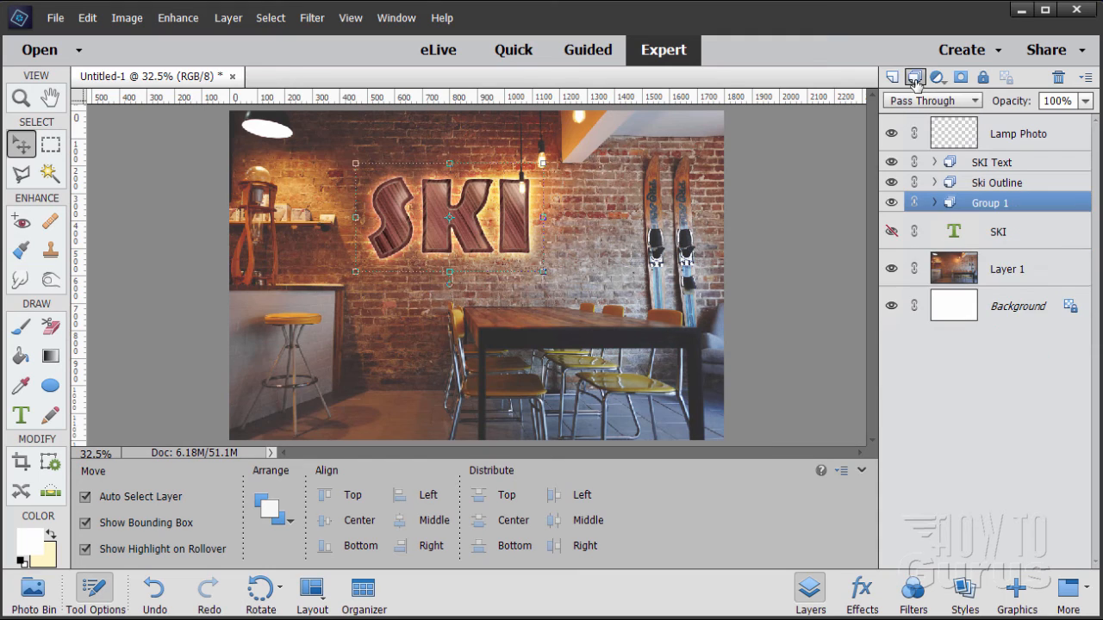
pyautogui.doubleClick(995, 204)
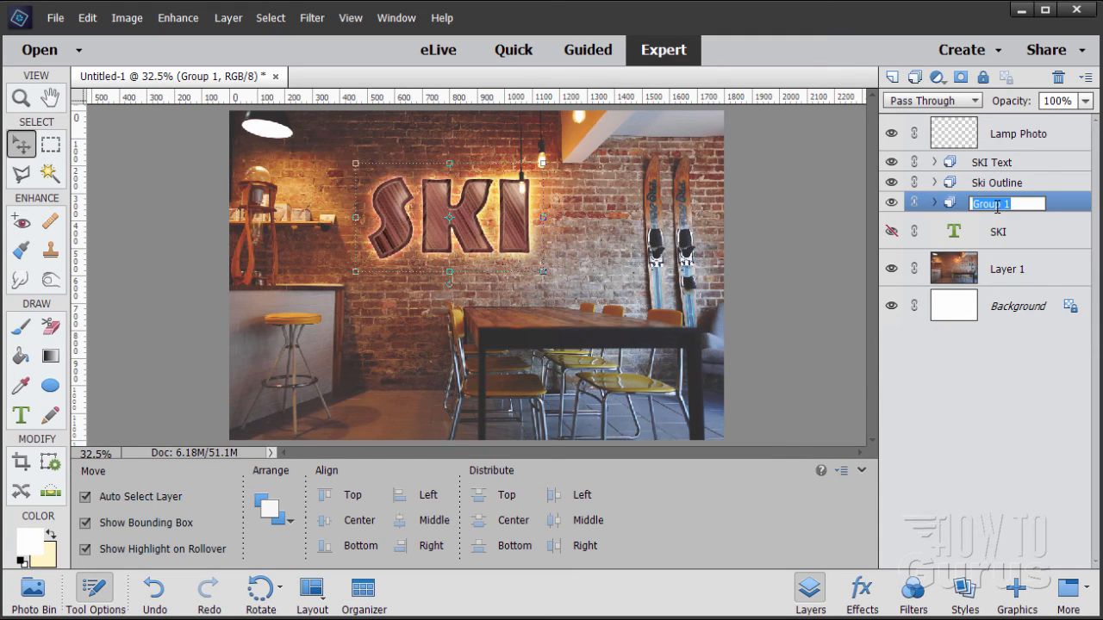
pyautogui.write('Glow')
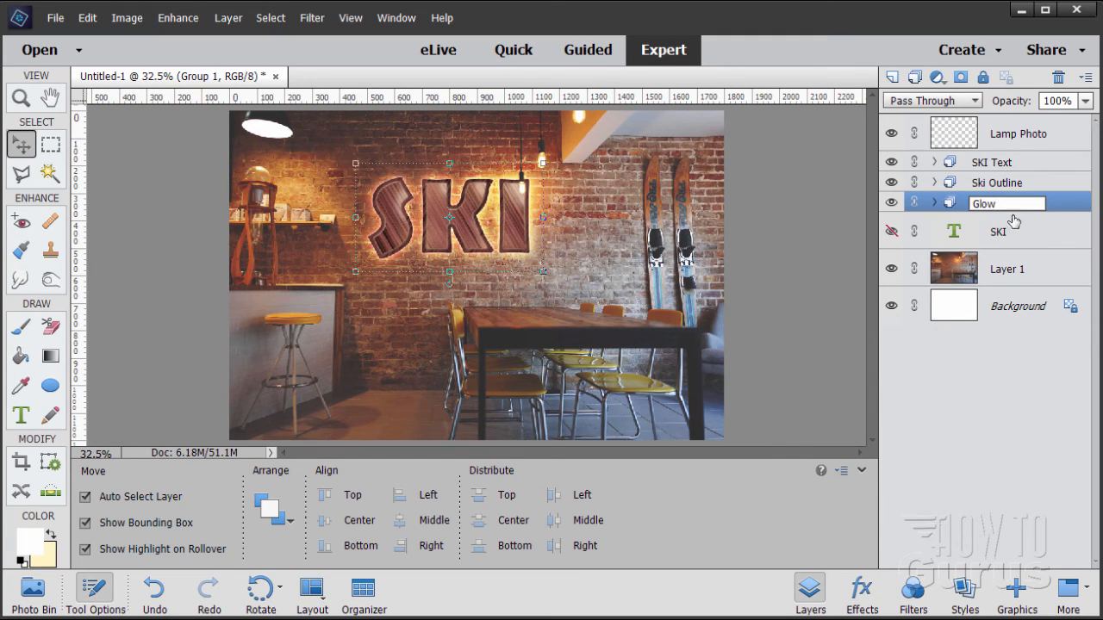
pyautogui.press('Return')
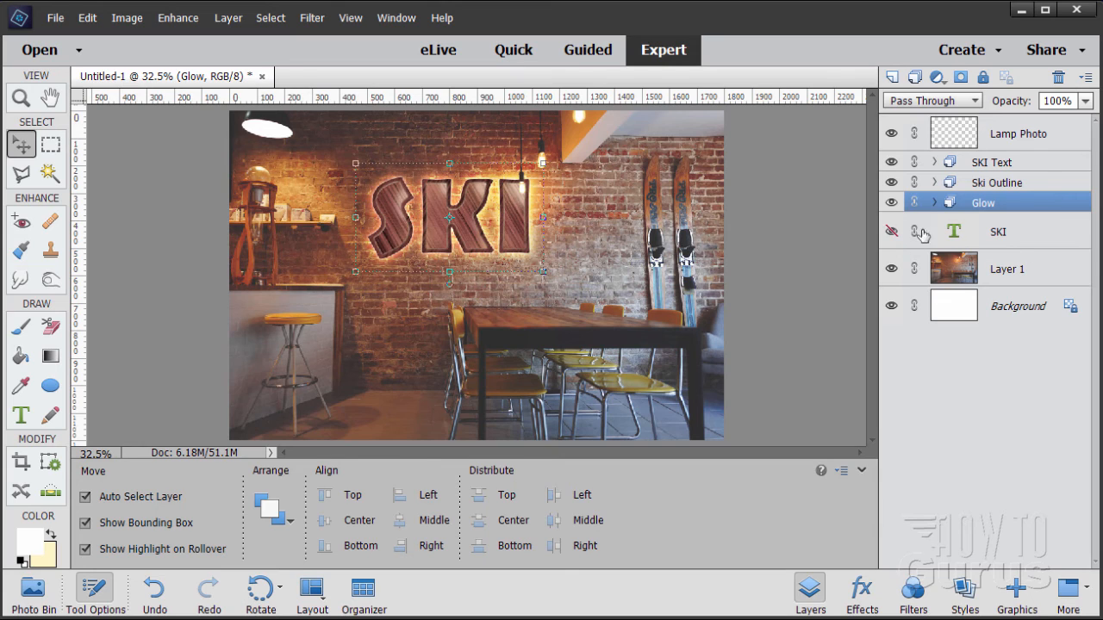
# Check the original SKI text layer's visibility, and inspect the contents of the Glow, Ski Outline and SKI Text groups one by one
pyautogui.click(892, 233)
pyautogui.click(891, 234)
pyautogui.click(934, 203)
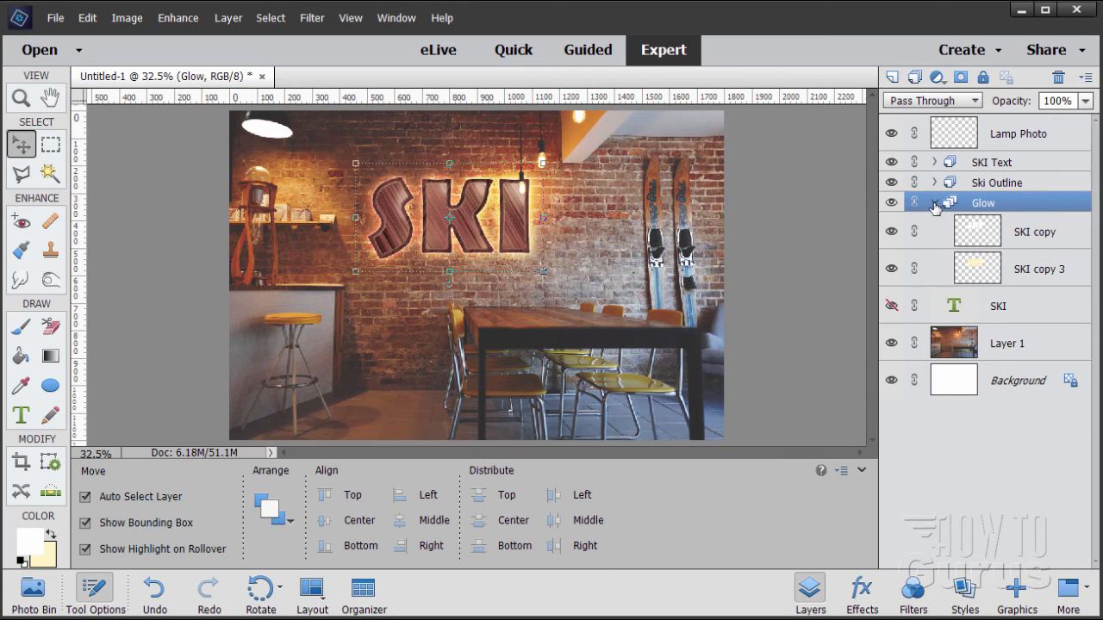
pyautogui.click(934, 203)
pyautogui.click(935, 183)
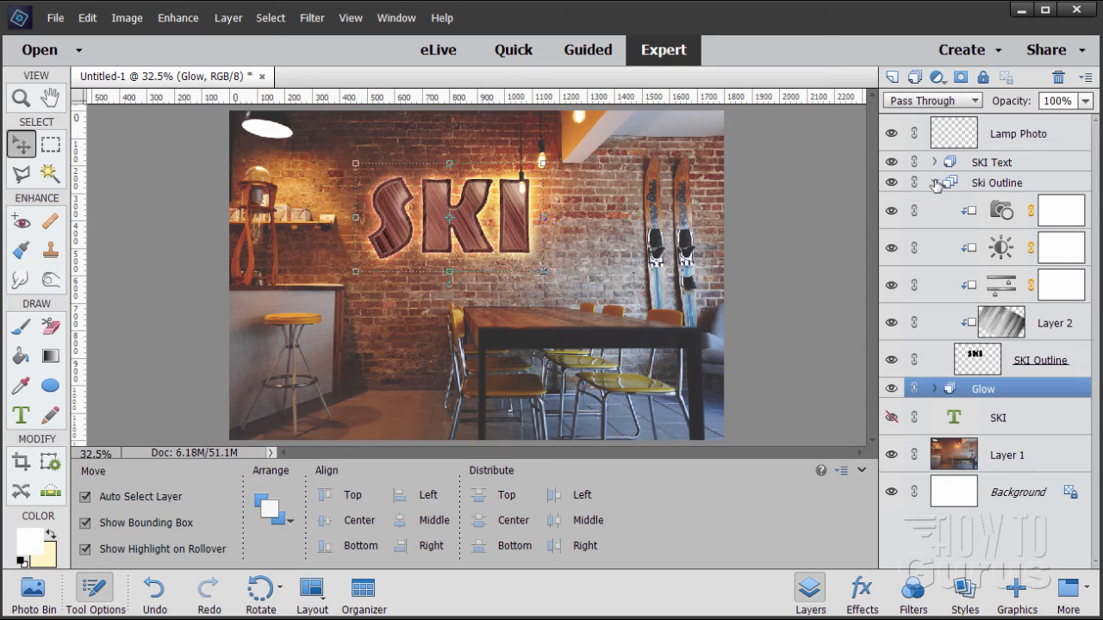
pyautogui.click(934, 184)
pyautogui.click(935, 184)
pyautogui.click(937, 184)
pyautogui.click(935, 163)
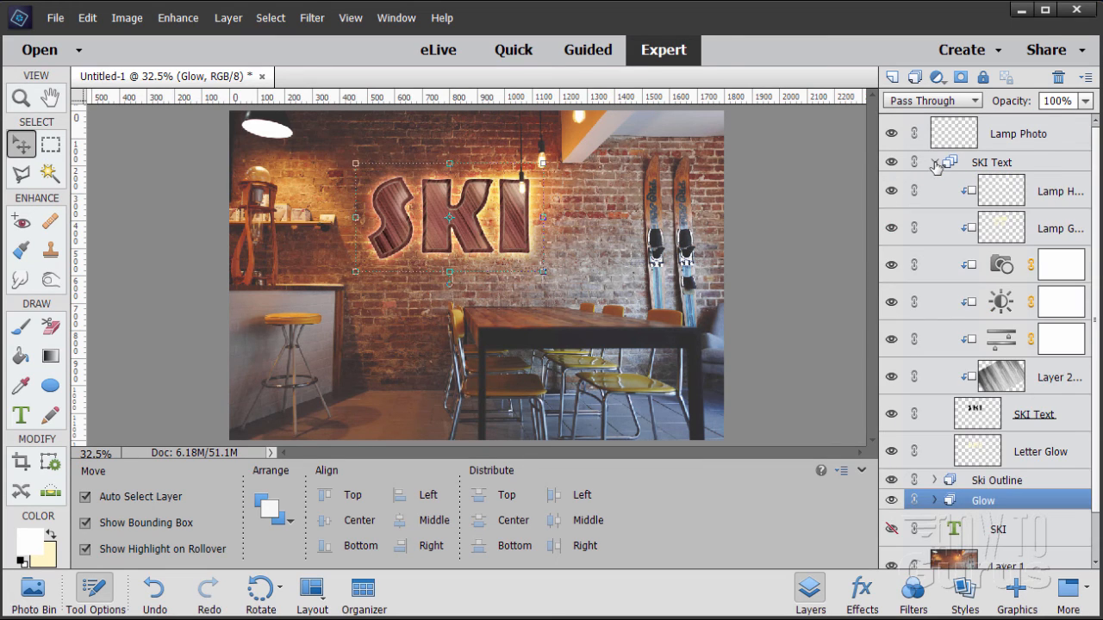
pyautogui.click(934, 163)
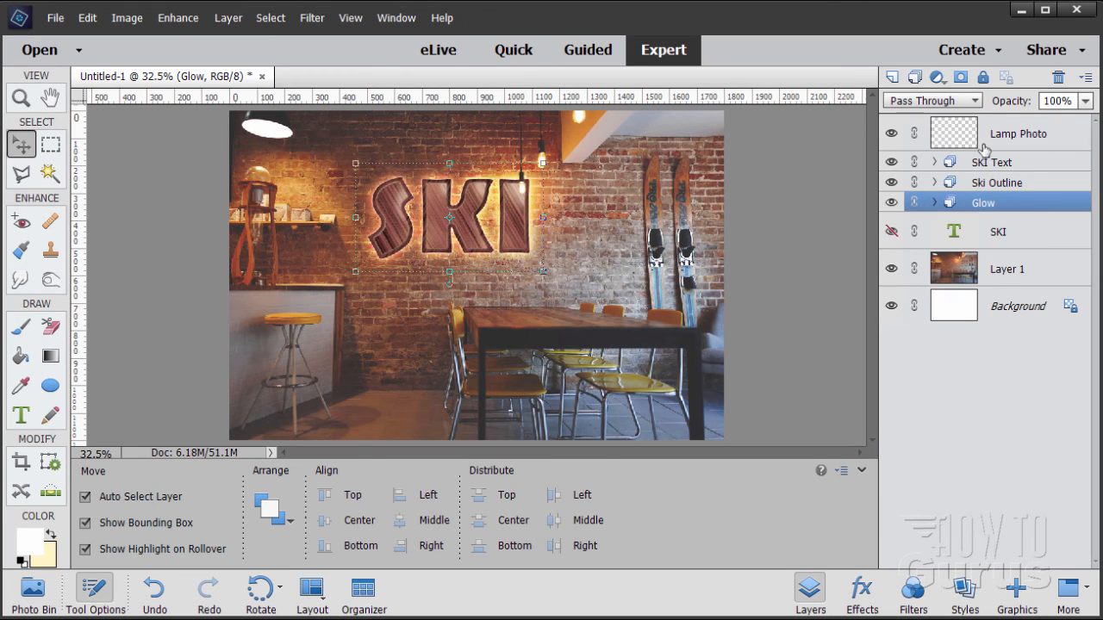
# Expand all three layer groups together and look through the full layer stack from Lamp Photo to Background
pyautogui.click(935, 183)
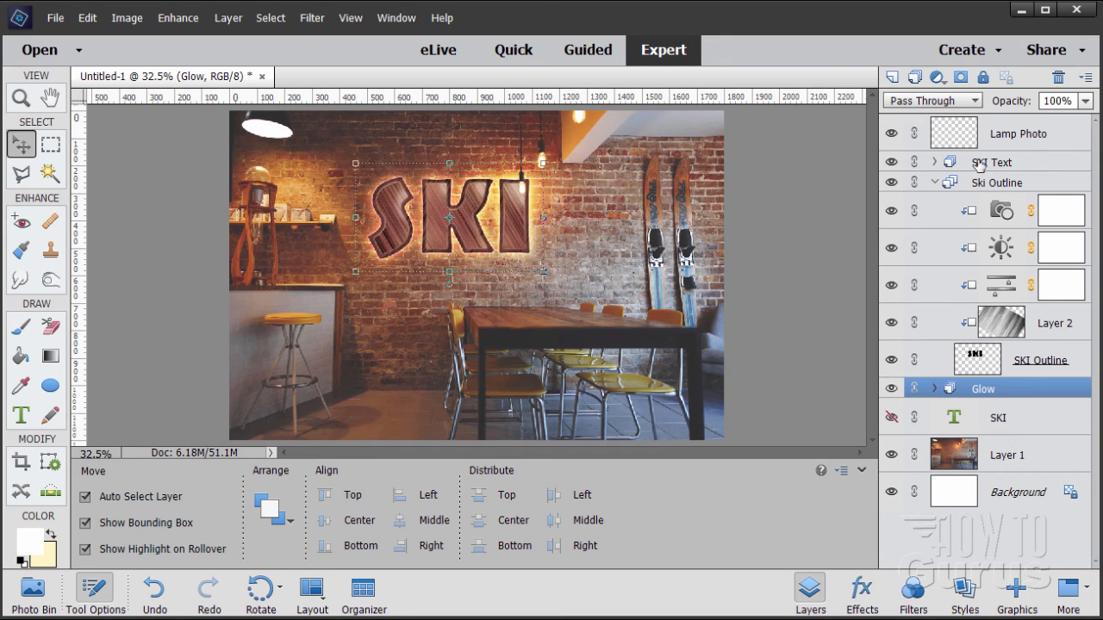
pyautogui.click(936, 163)
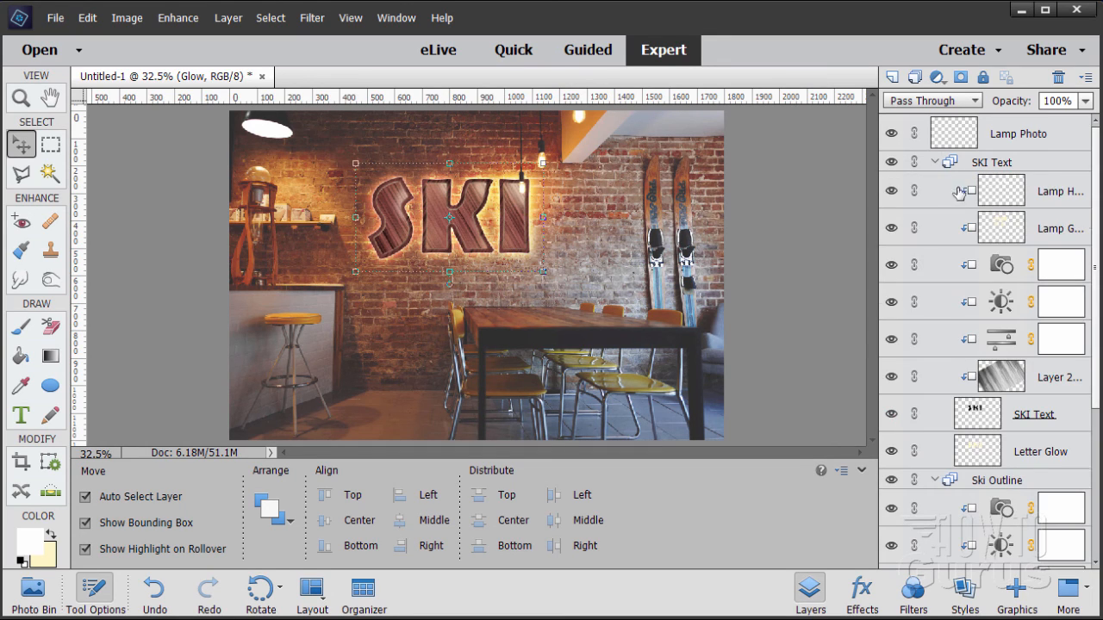
pyautogui.scroll(-5, 1099, 298)
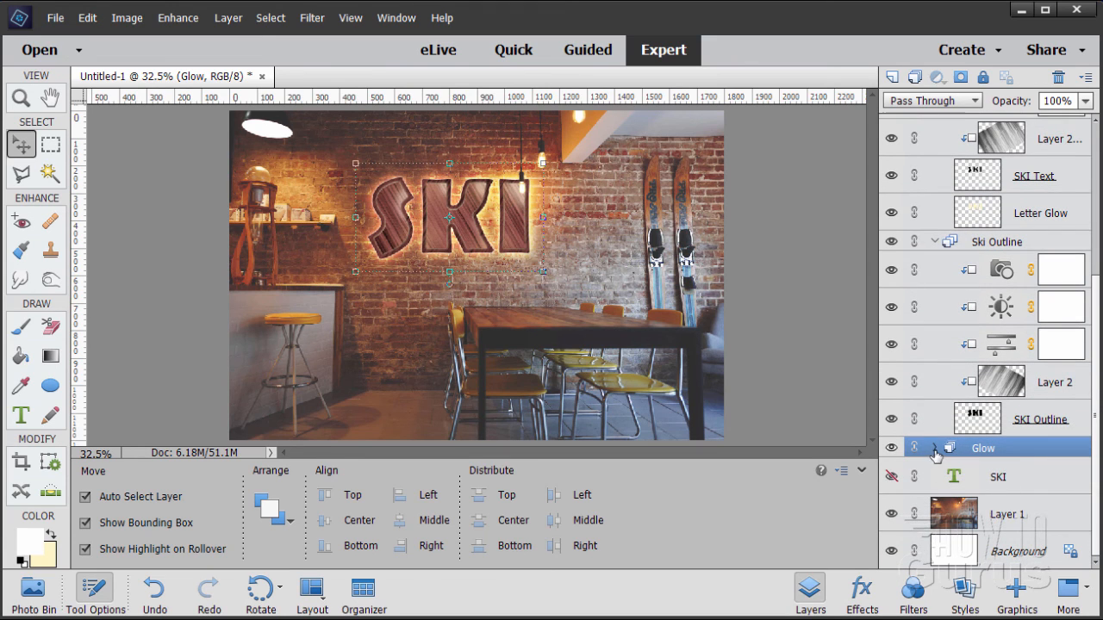
pyautogui.click(933, 449)
pyautogui.scroll(-2, 1093, 473)
pyautogui.scroll(7, 1093, 474)
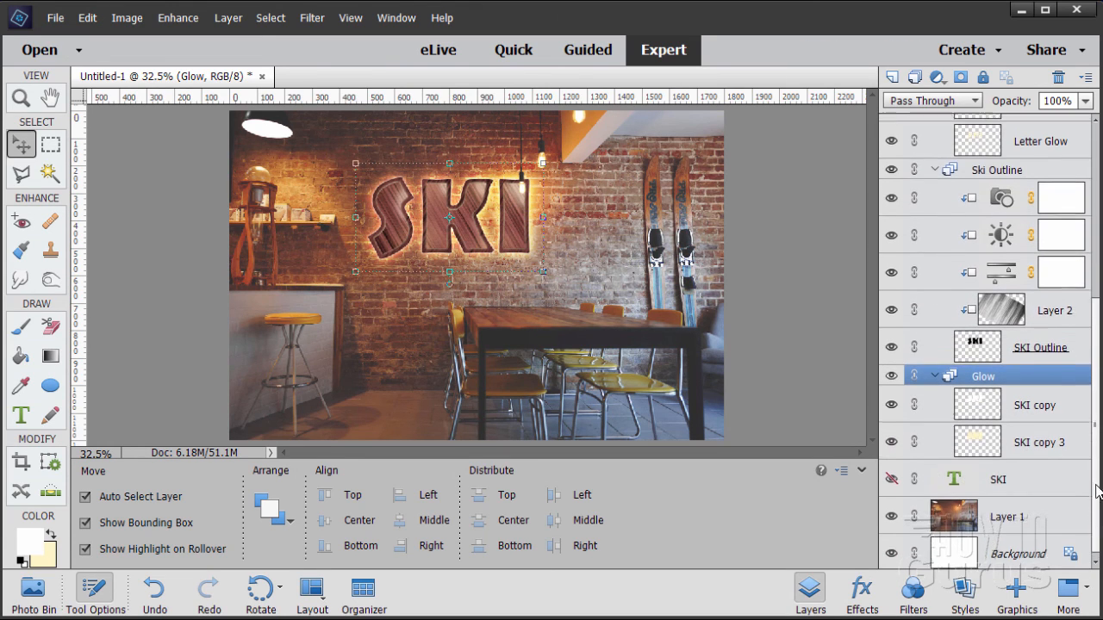
pyautogui.scroll(2, 1096, 327)
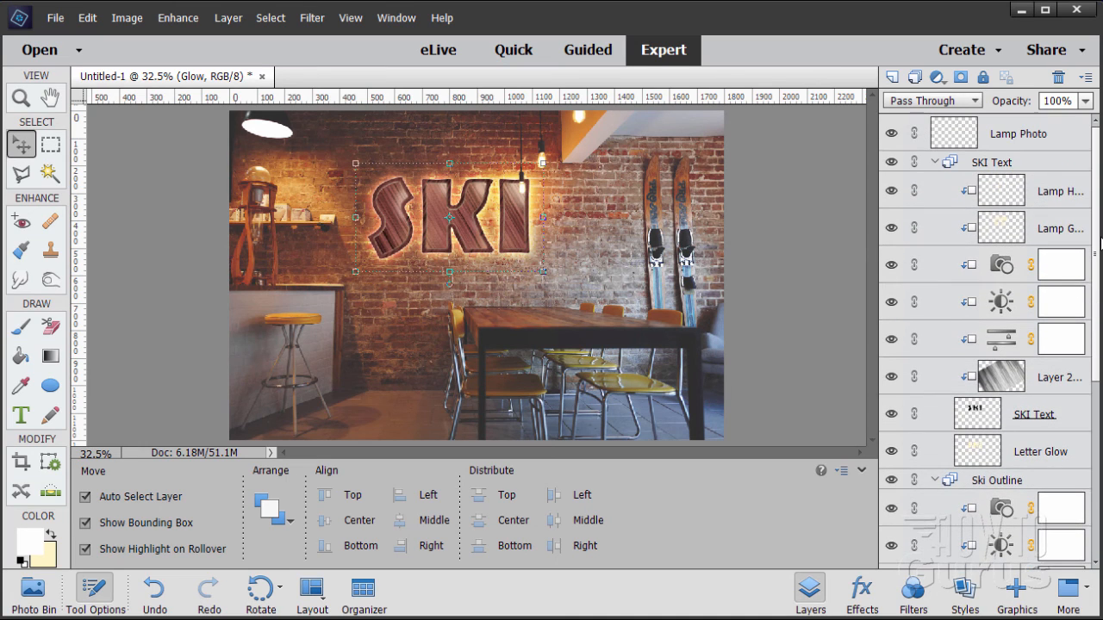
pyautogui.scroll(-8, 1096, 247)
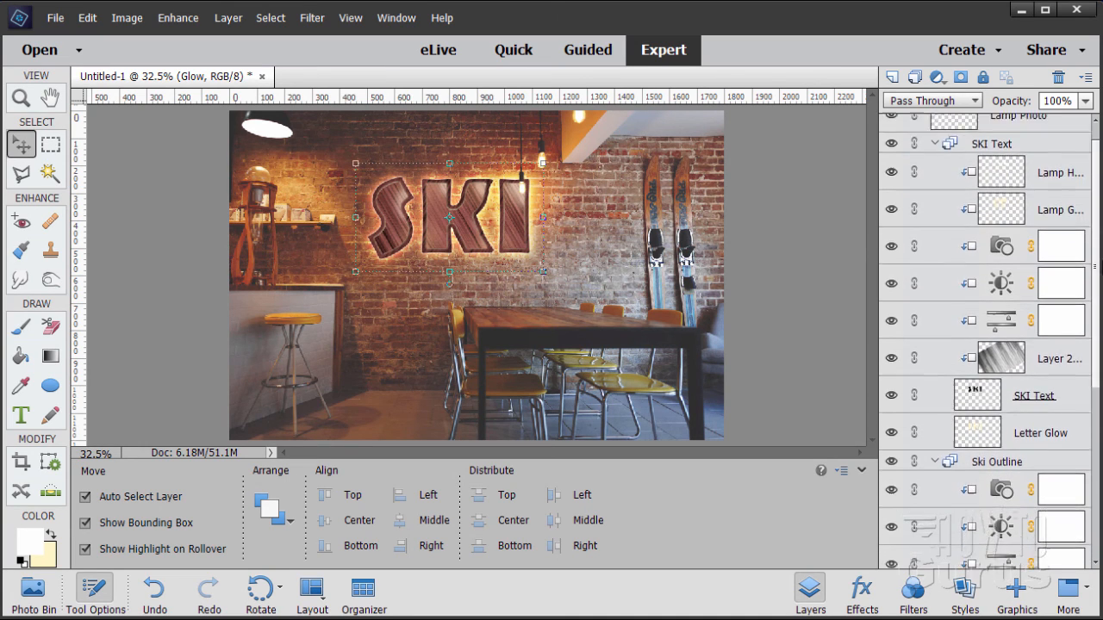
pyautogui.scroll(8, 1097, 465)
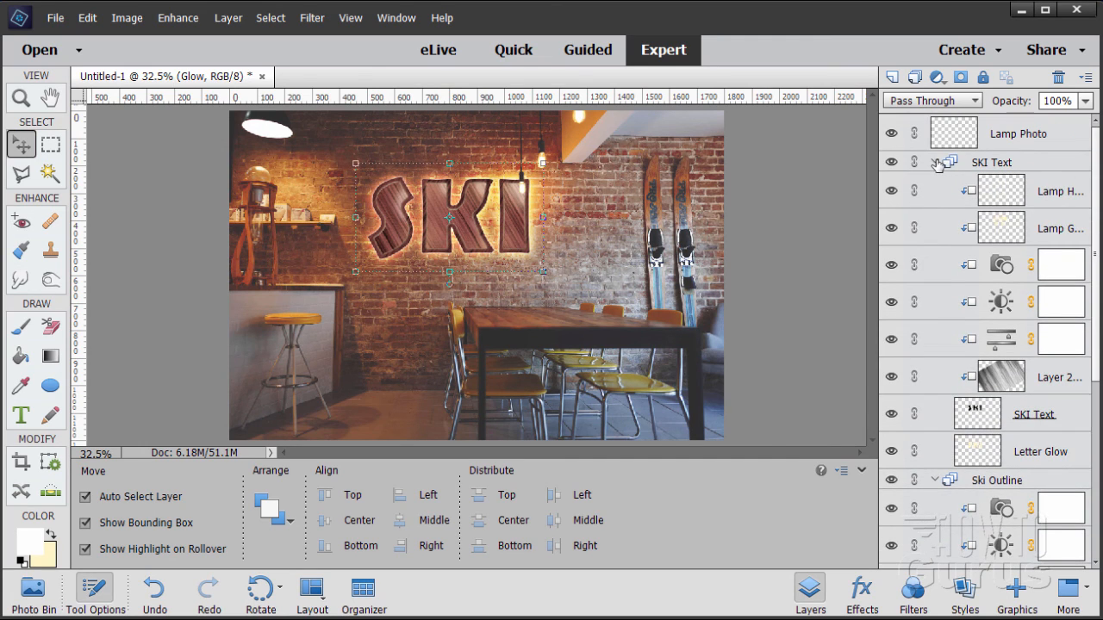
# Collapse the SKI Text, Ski Outline and Glow groups and deselect the Glow group to show the sign without its bounding box
pyautogui.click(934, 162)
pyautogui.click(934, 182)
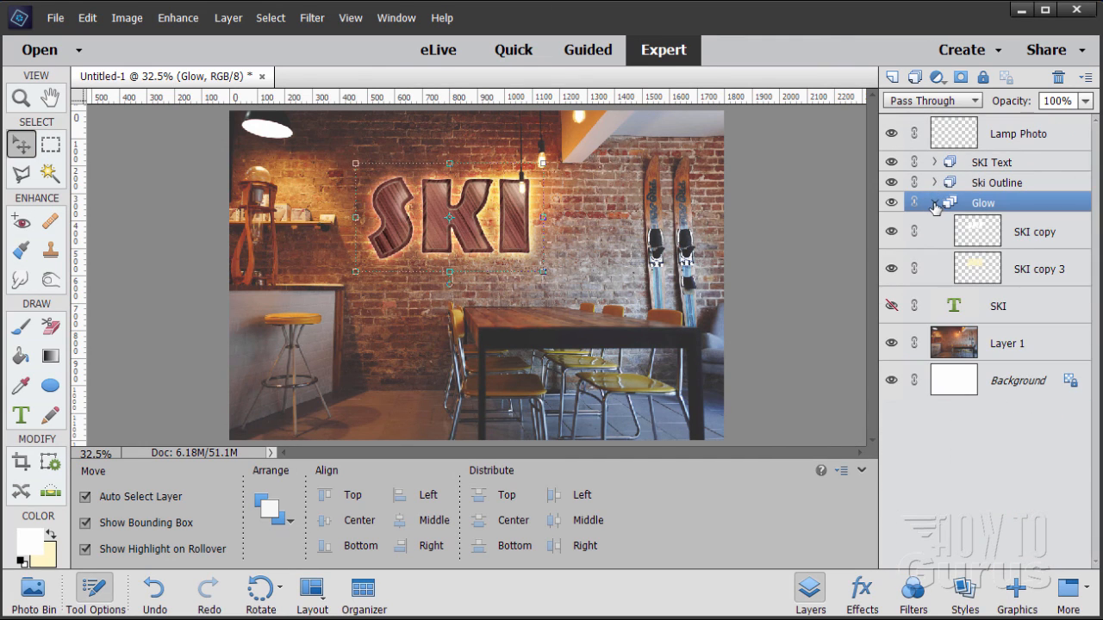
pyautogui.click(933, 203)
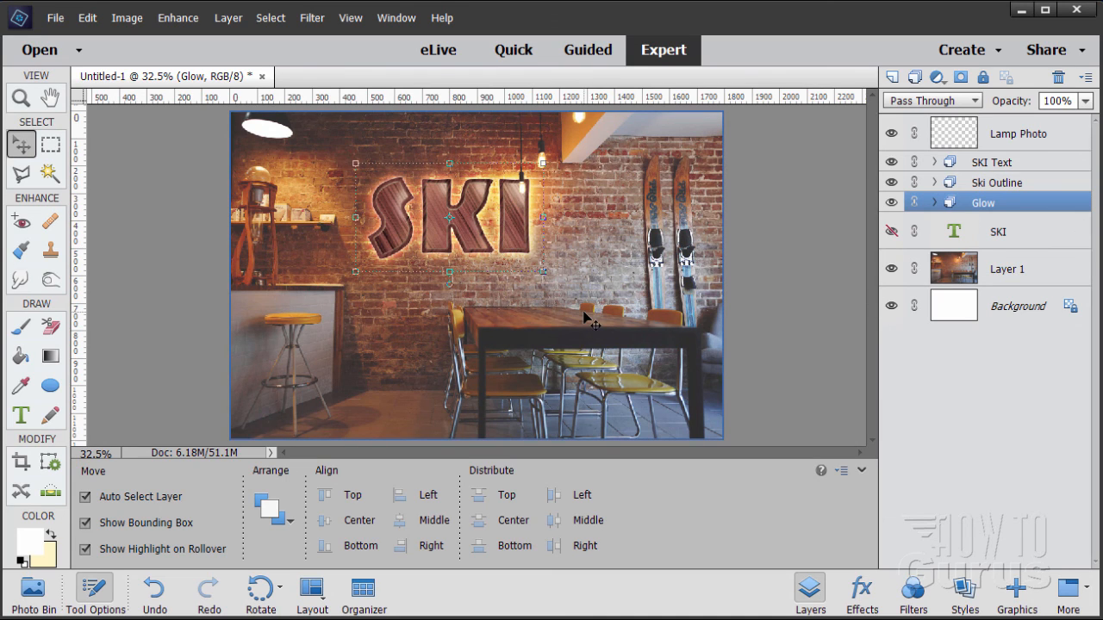
pyautogui.click(756, 392)
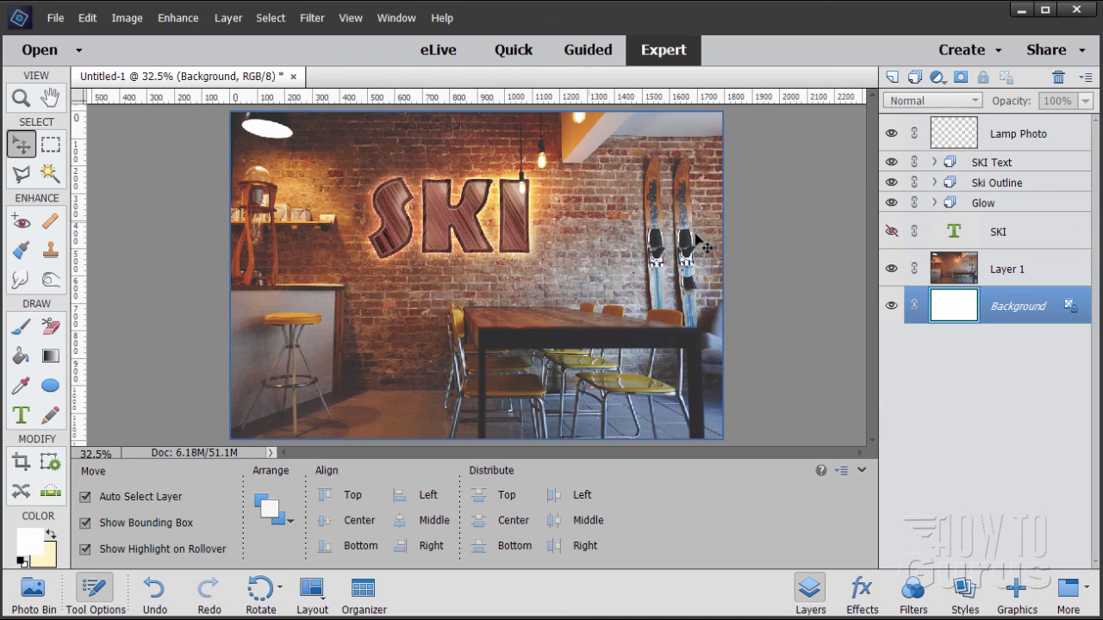